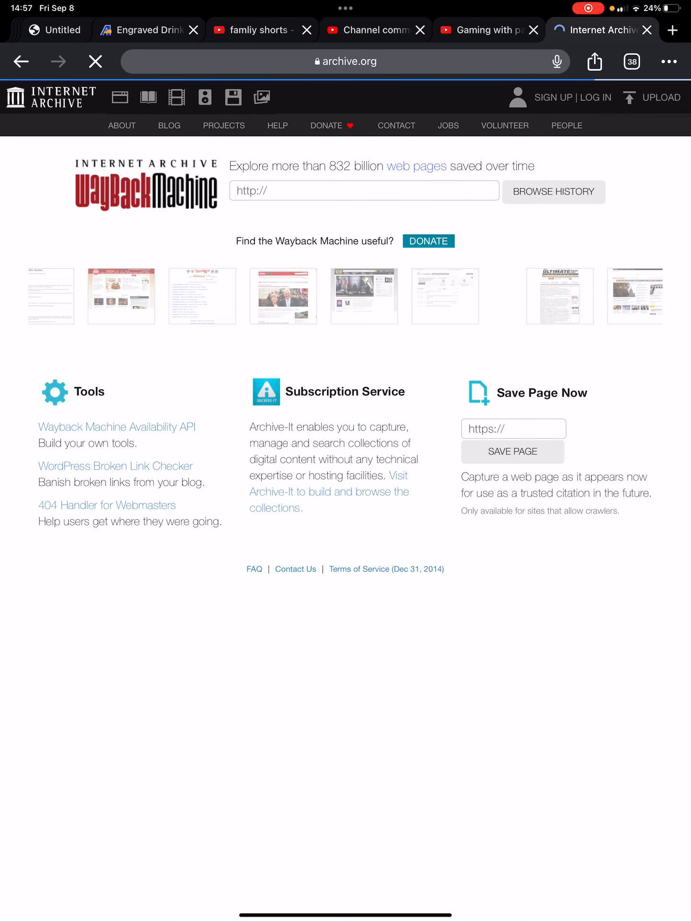
- Edit the YouTube address to remove 'shorts' and load the edited address
click(364, 190)
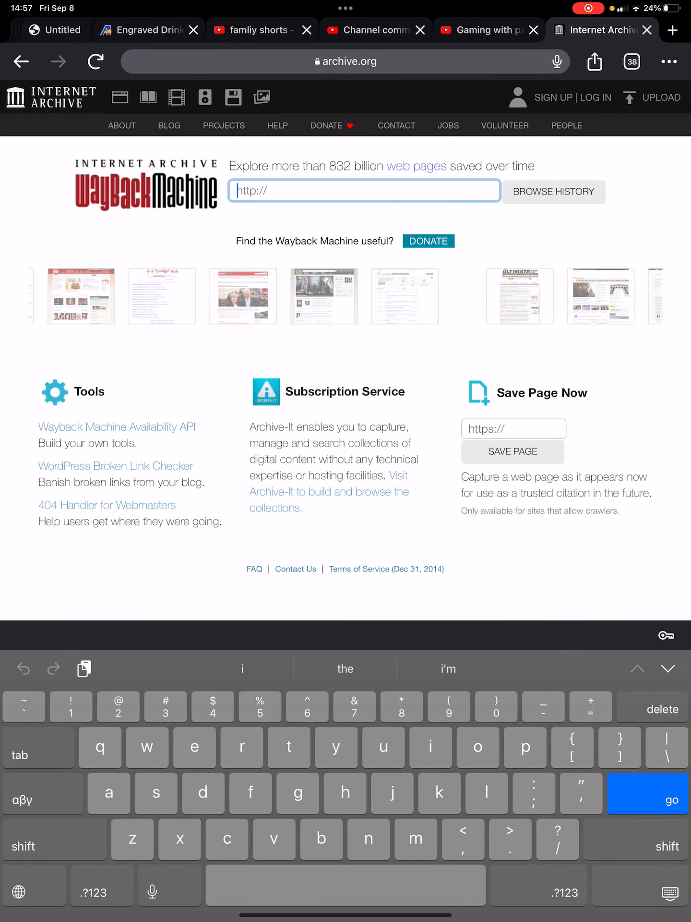
click(488, 29)
click(345, 61)
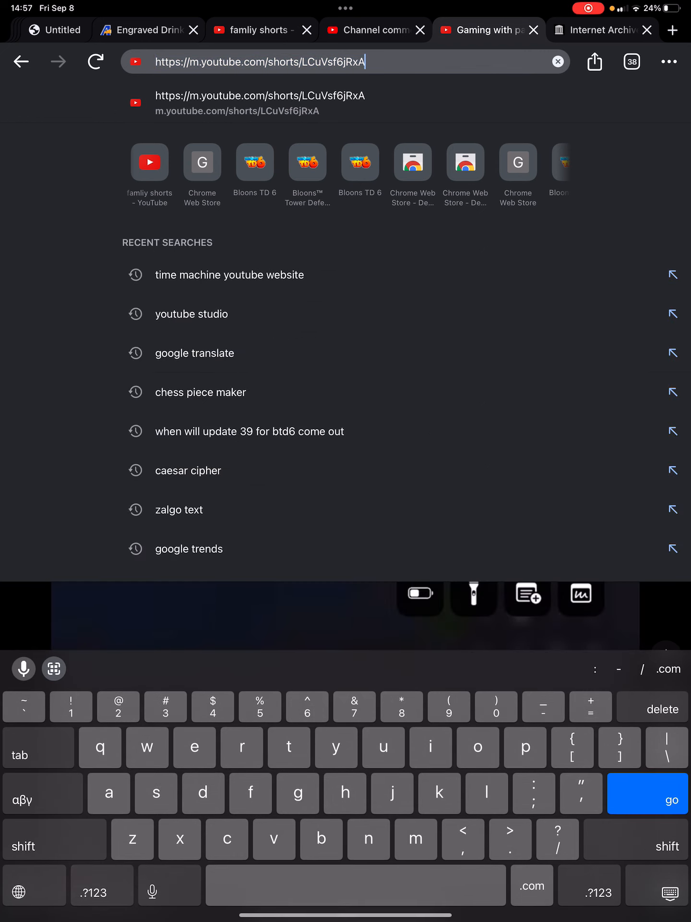
click(244, 61)
double_click(282, 61)
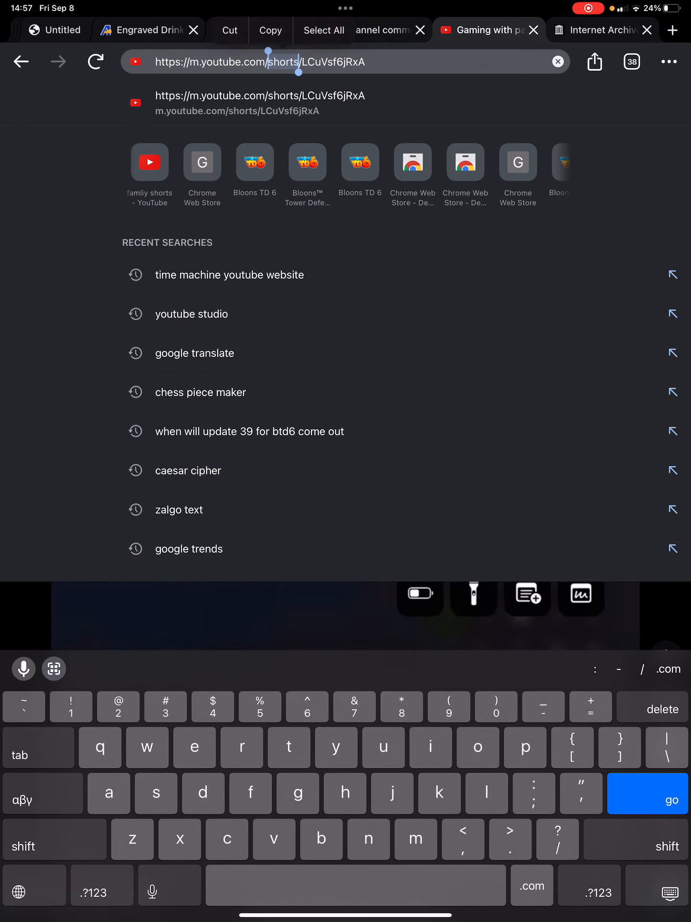
click(653, 709)
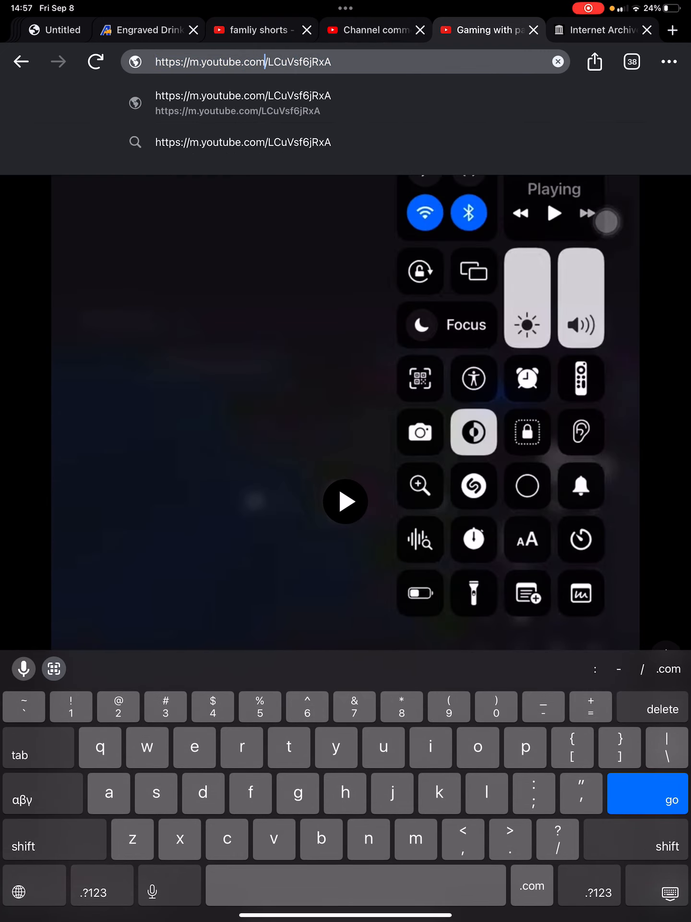
double_click(216, 61)
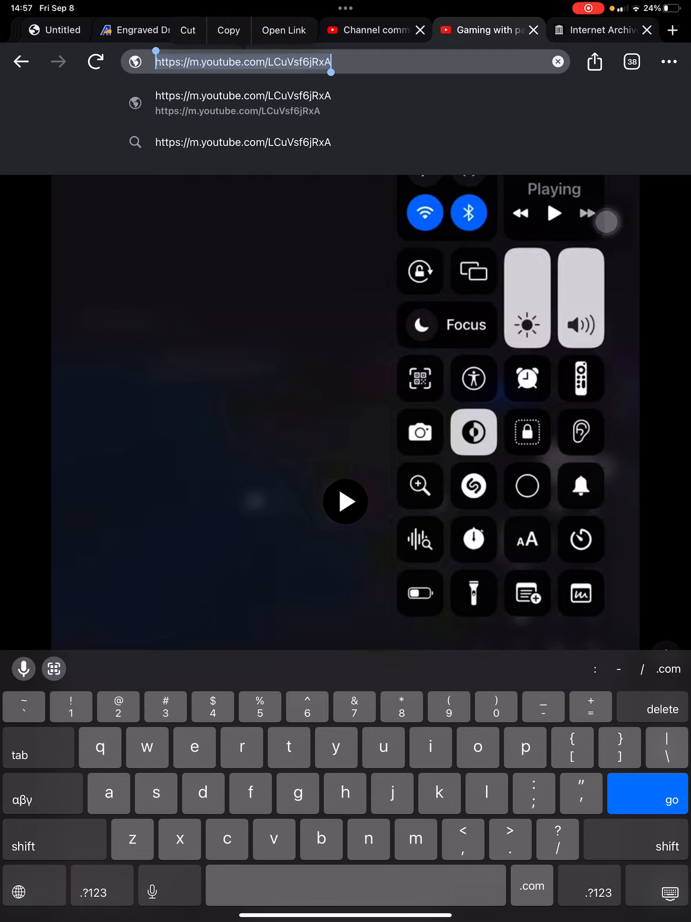
click(283, 30)
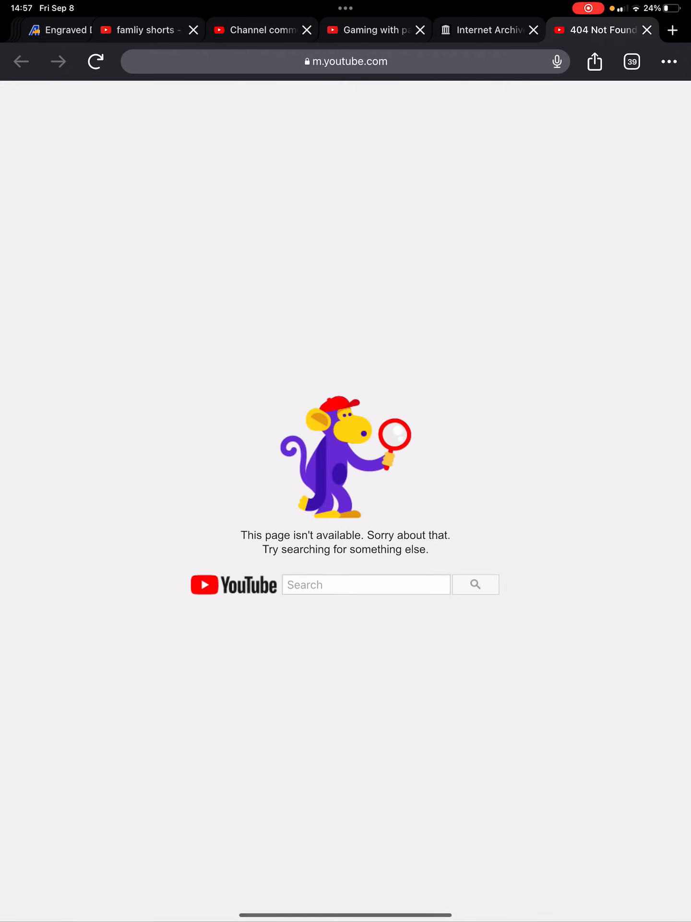
- Go to the gamingwithpapaandfriends channel page, copy its URL, and return to the Wayback Machine
click(375, 30)
drag(633, 7, 608, 222)
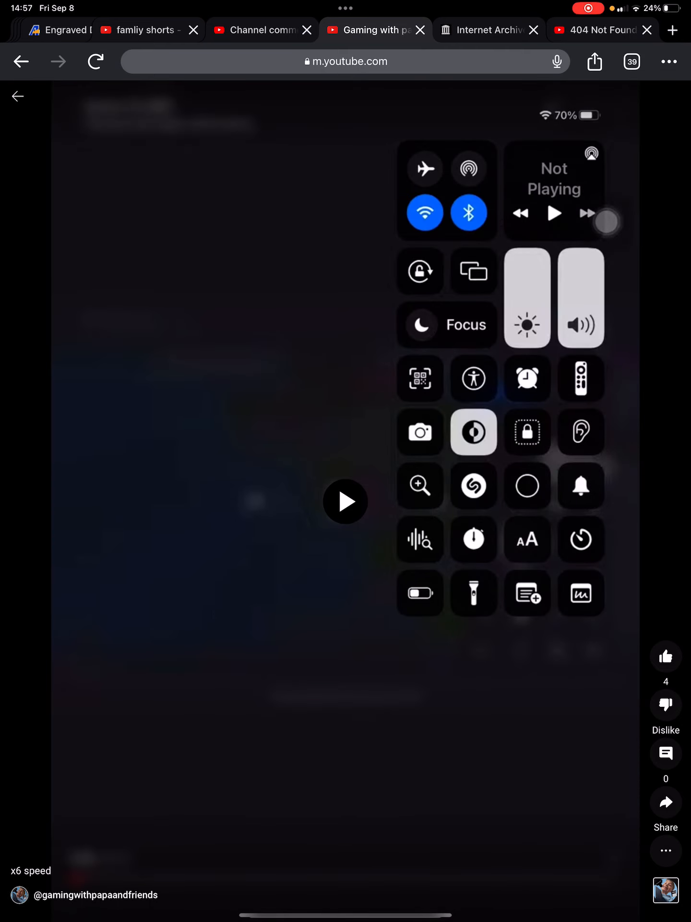
click(217, 505)
click(19, 95)
click(351, 61)
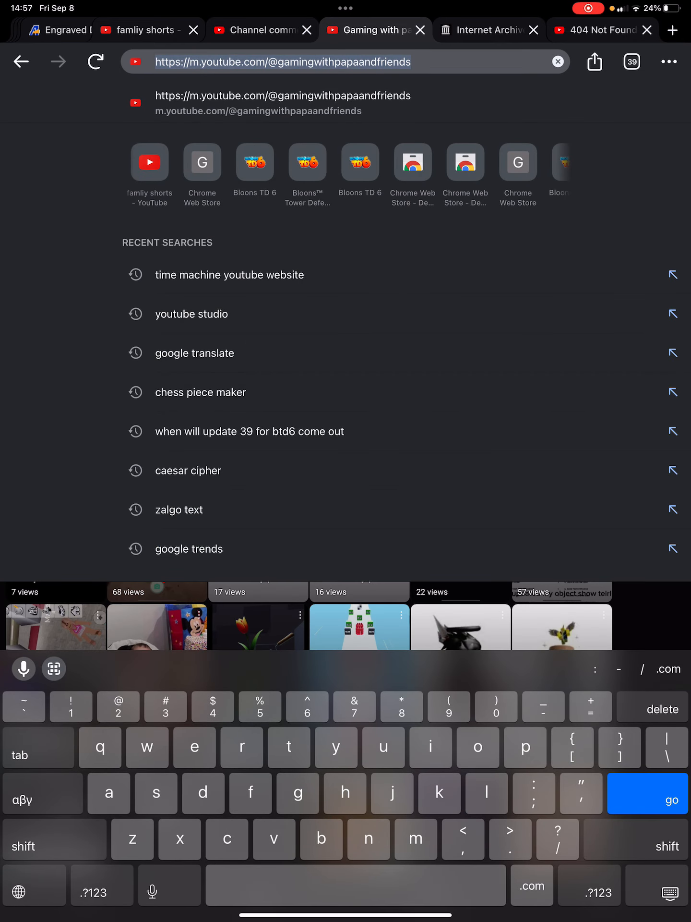
click(288, 62)
click(490, 30)
- Look up the channel URL's history, list all archived pages under it, sorted by captures
click(364, 190)
click(84, 668)
click(648, 795)
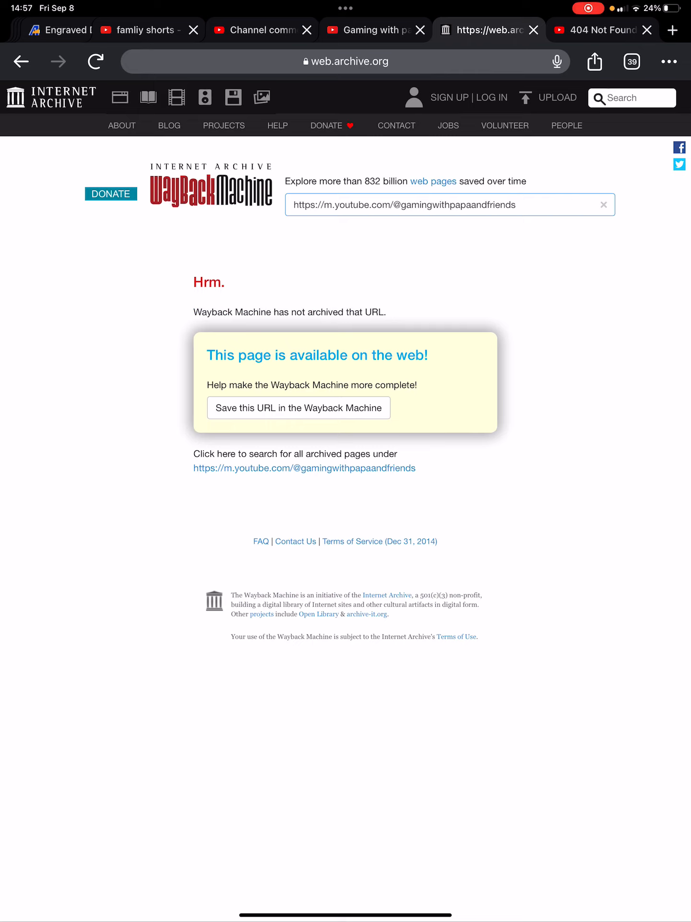
click(304, 468)
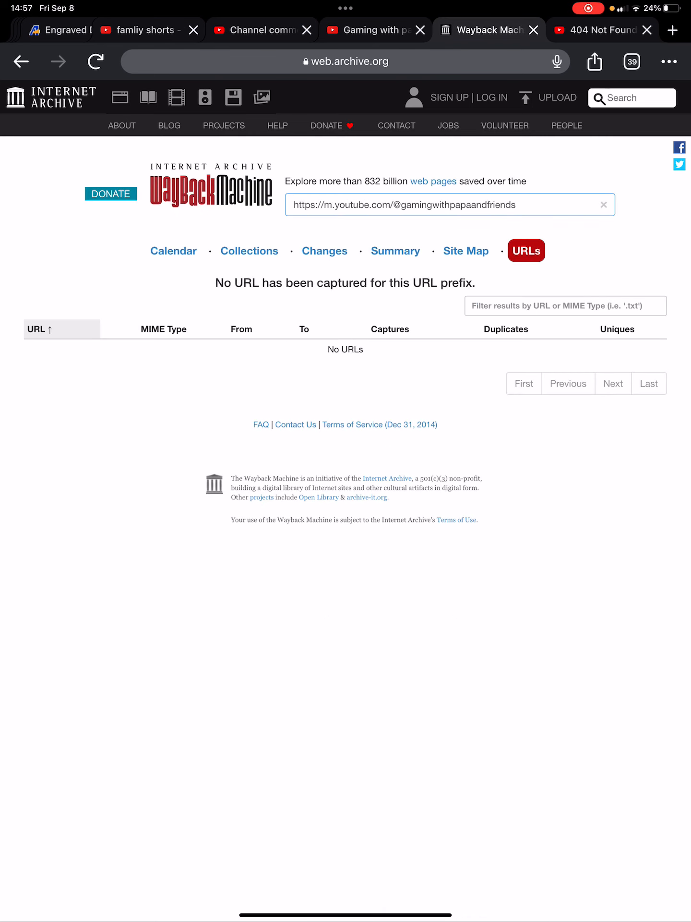
click(390, 328)
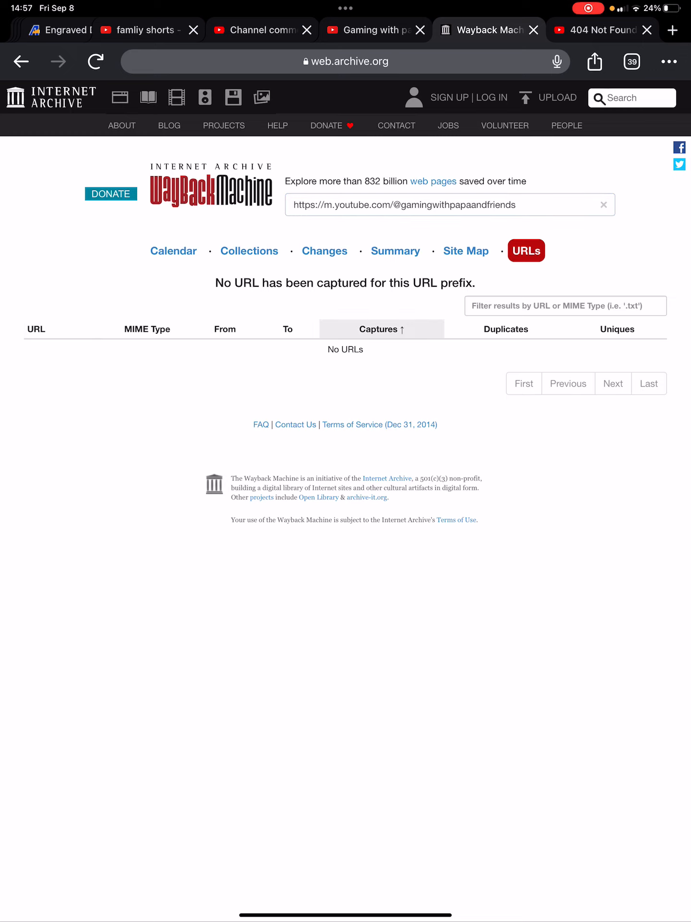
click(505, 205)
double_click(454, 205)
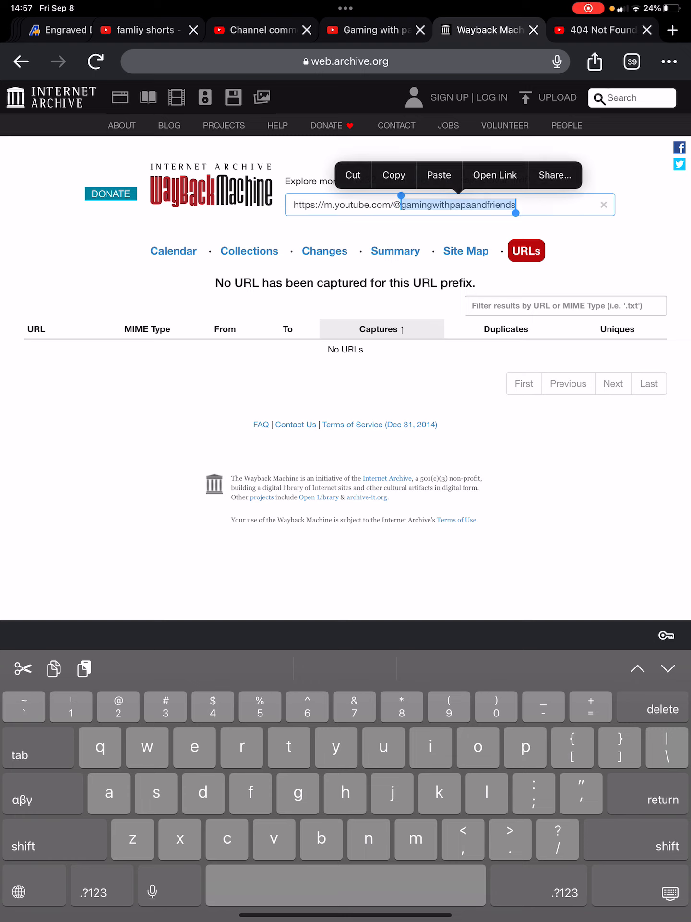
drag(458, 204, 296, 205)
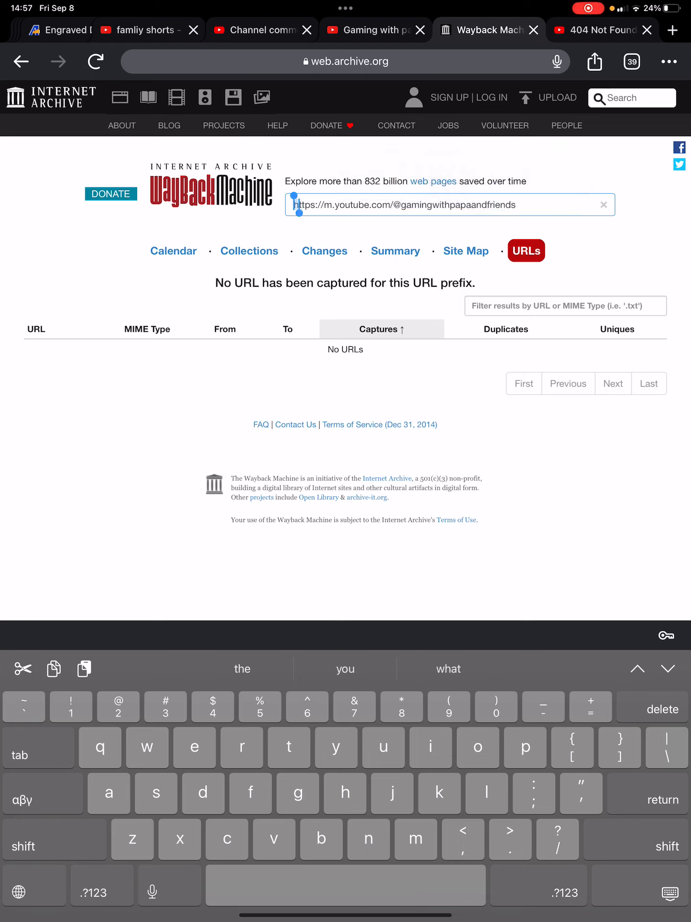
triple_click(403, 205)
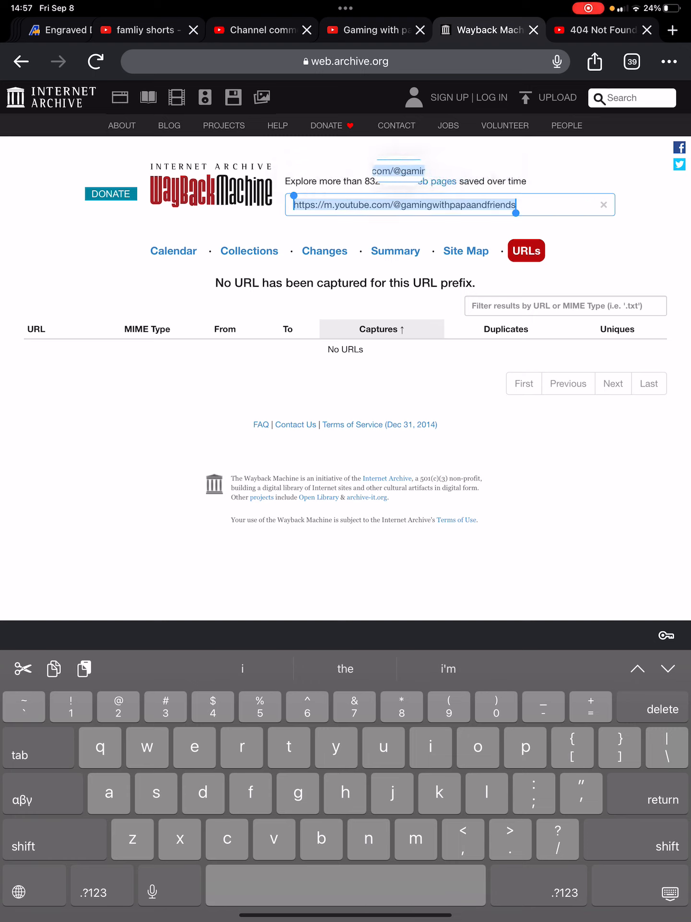
click(522, 205)
click(394, 204)
key(BackSpace)
key(BackSpace)
key(BackSpace)
key(BackSpace)
key(BackSpace)
key(BackSpace)
key(BackSpace)
key(BackSpace)
key(BackSpace)
key(BackSpace)
key(BackSpace)
key(BackSpace)
key(BackSpace)
key(BackSpace)
key(BackSpace)
key(BackSpace)
key(Return)
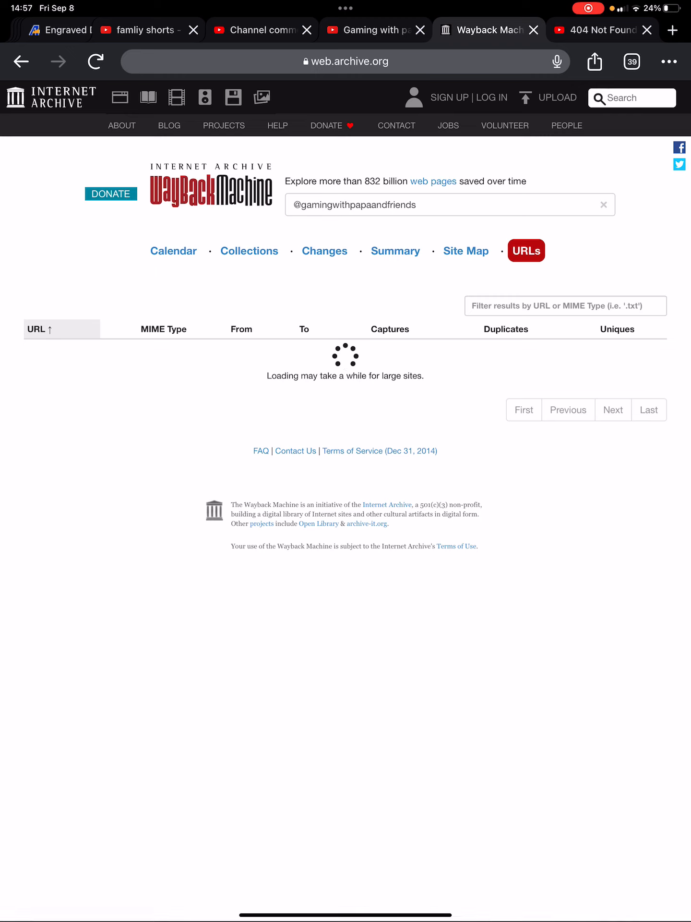
- Re-sort the empty URL table by duplicates then From date and page through first/previous/last
click(20, 61)
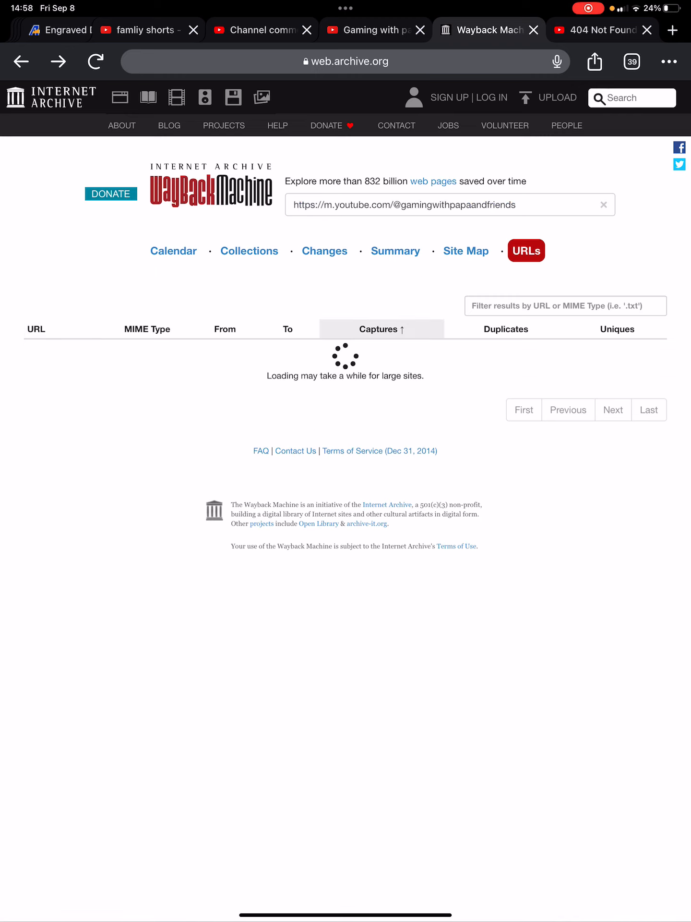
click(506, 329)
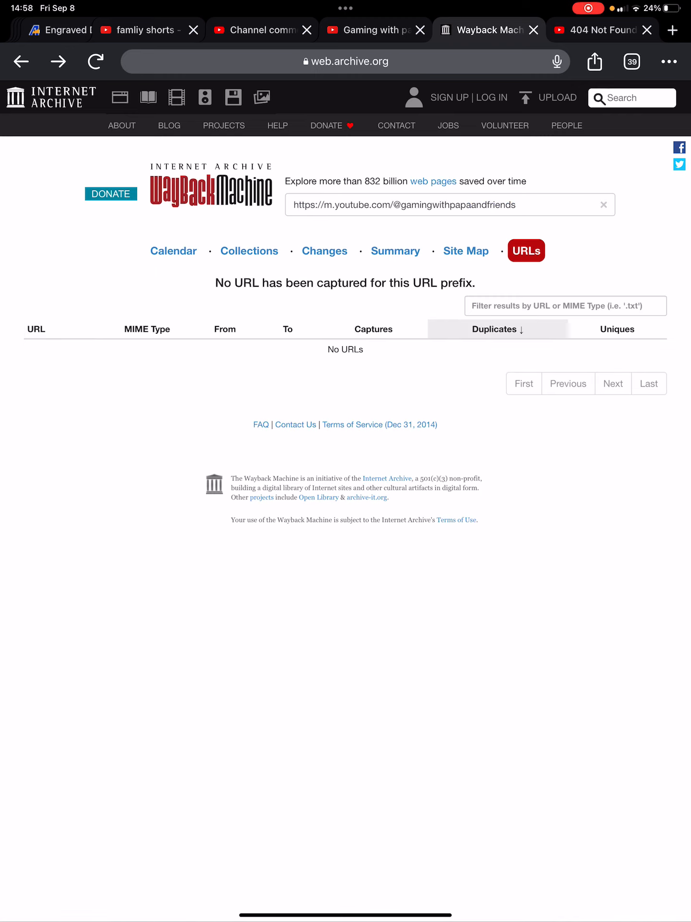
click(618, 328)
click(497, 329)
click(225, 328)
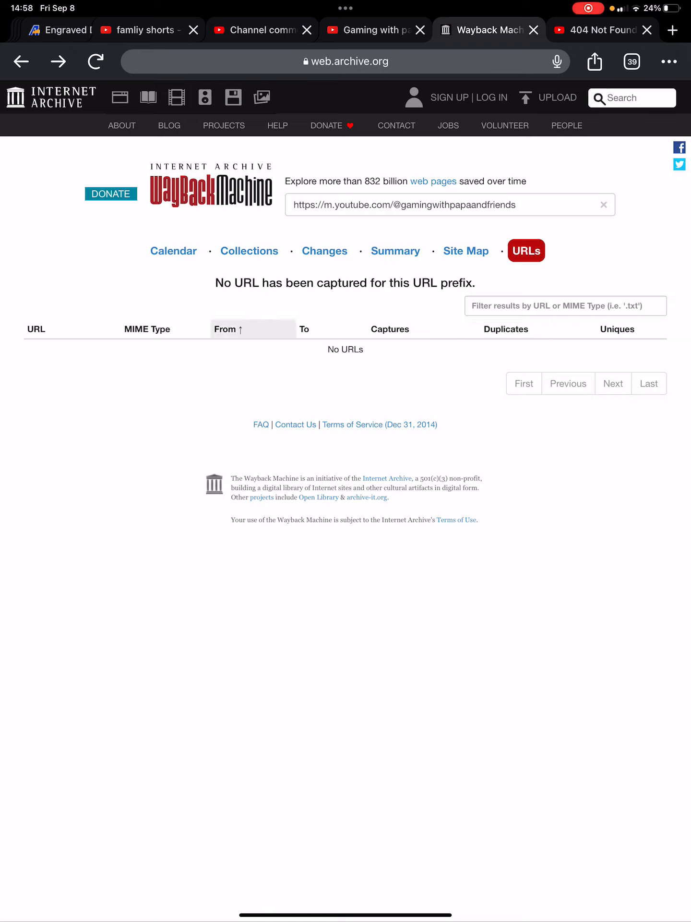
click(523, 383)
click(568, 383)
click(649, 384)
- Move through the lookup address to just after the @ and bring up the site-wide search options
click(516, 204)
drag(496, 204, 517, 205)
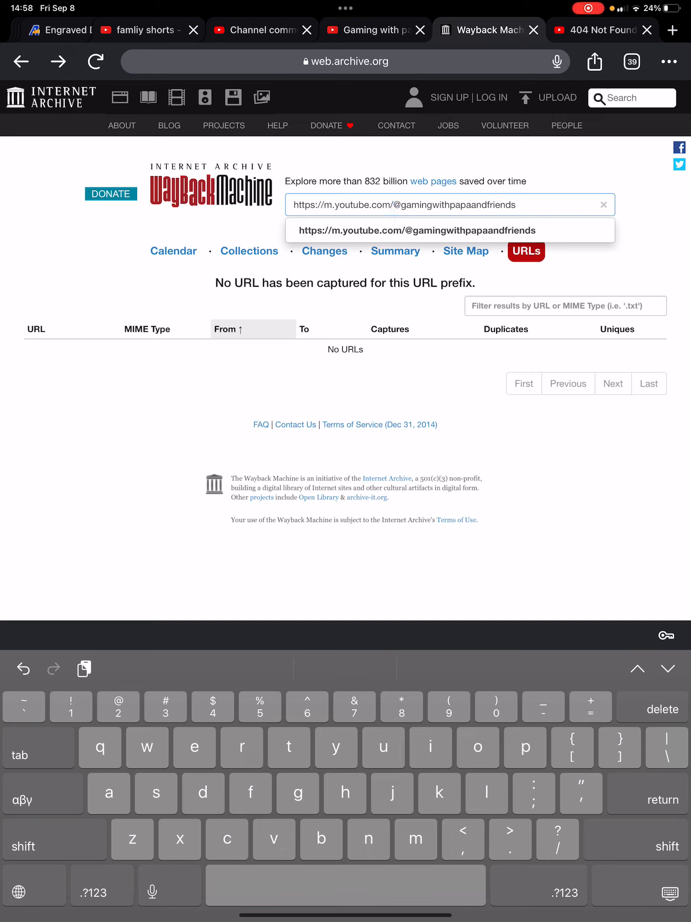
drag(517, 205, 295, 205)
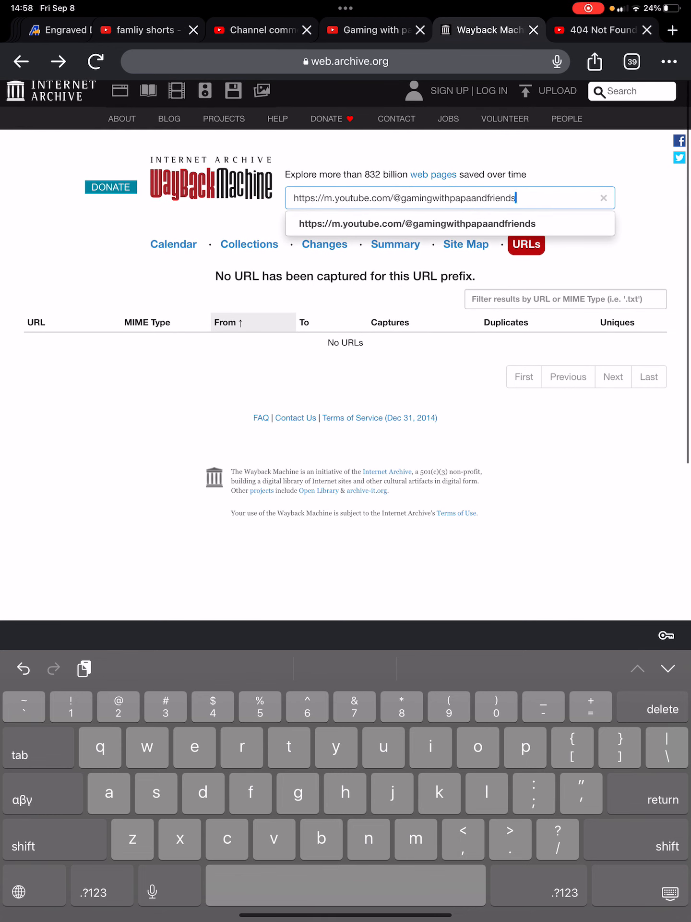
click(634, 95)
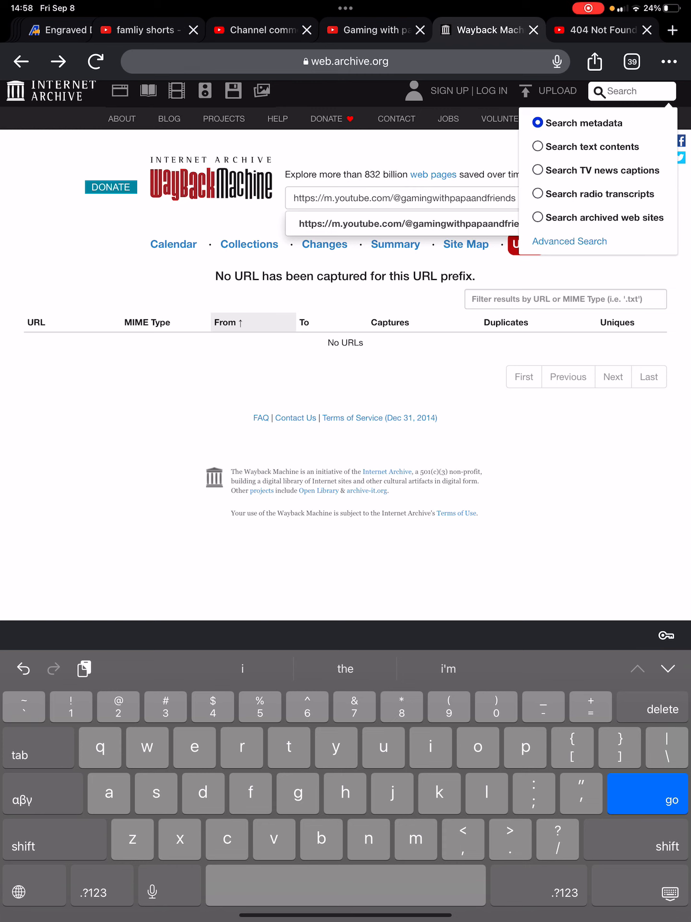
- Fill the Advanced Search query with the channel's mobile YouTube URL and submit it
click(570, 241)
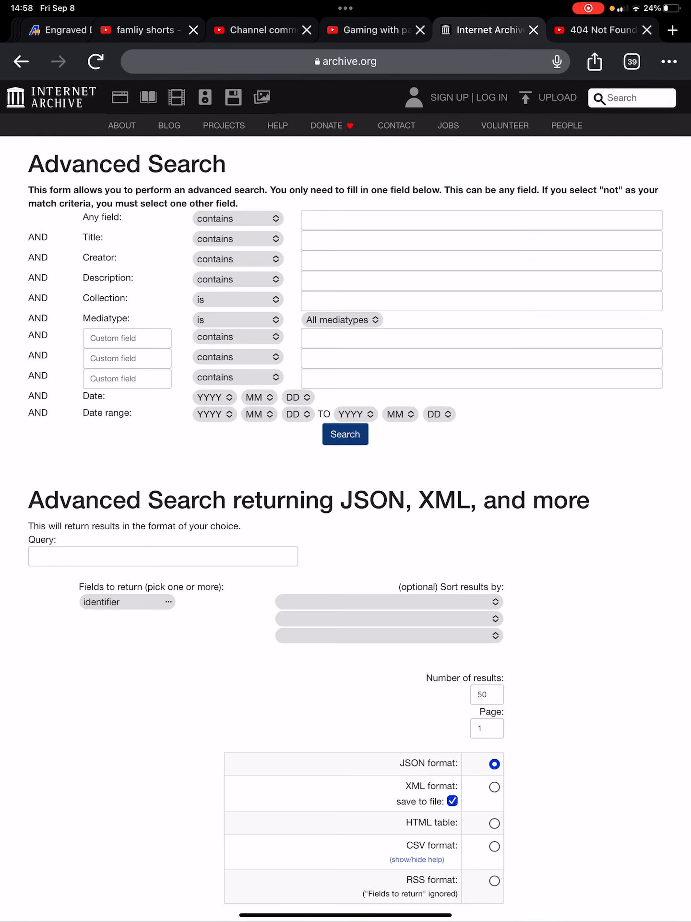
click(163, 555)
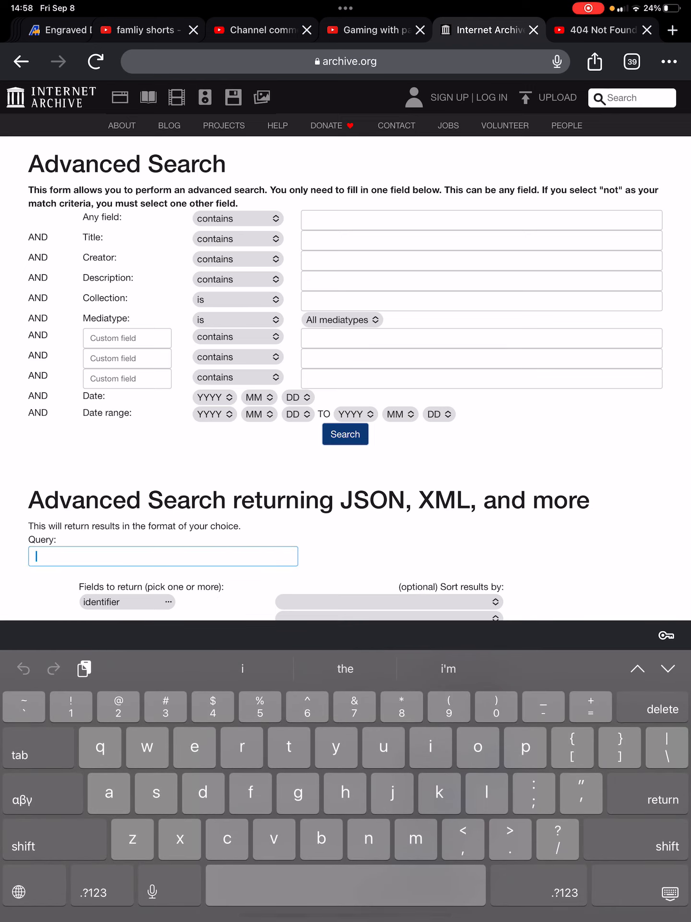
click(38, 556)
click(36, 526)
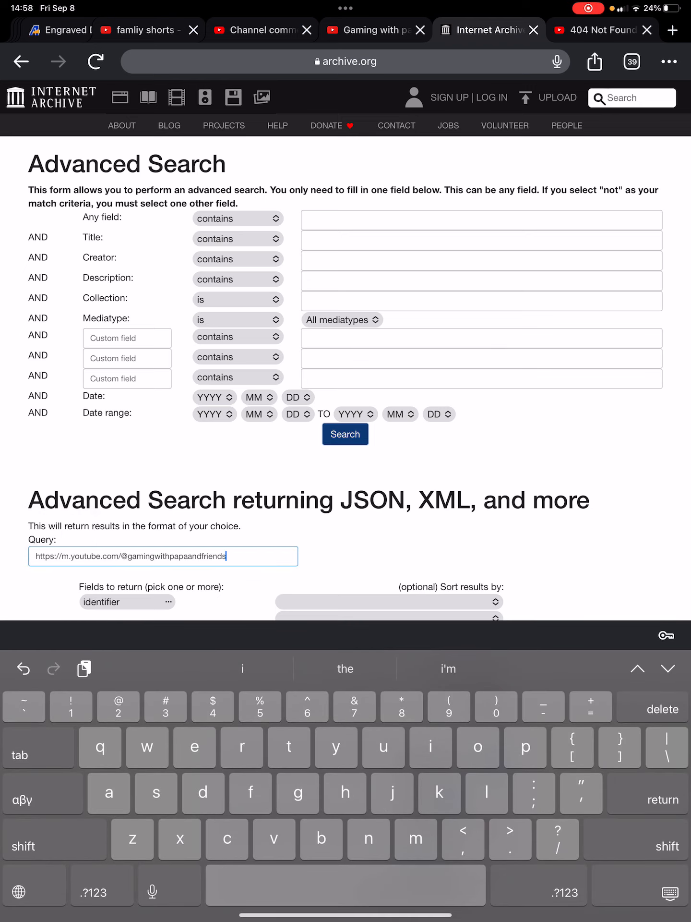
click(669, 893)
scroll(346, 461, down, 2)
scroll(346, 462, down, 5)
scroll(346, 462, down, 3)
scroll(346, 461, down, 5)
scroll(346, 461, up, 15)
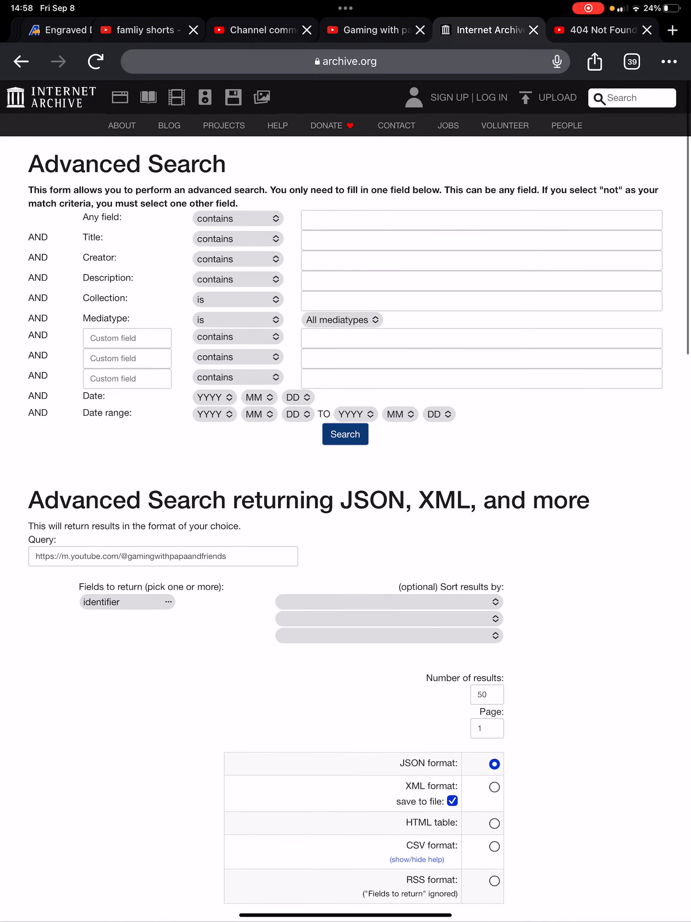
key(Return)
click(22, 62)
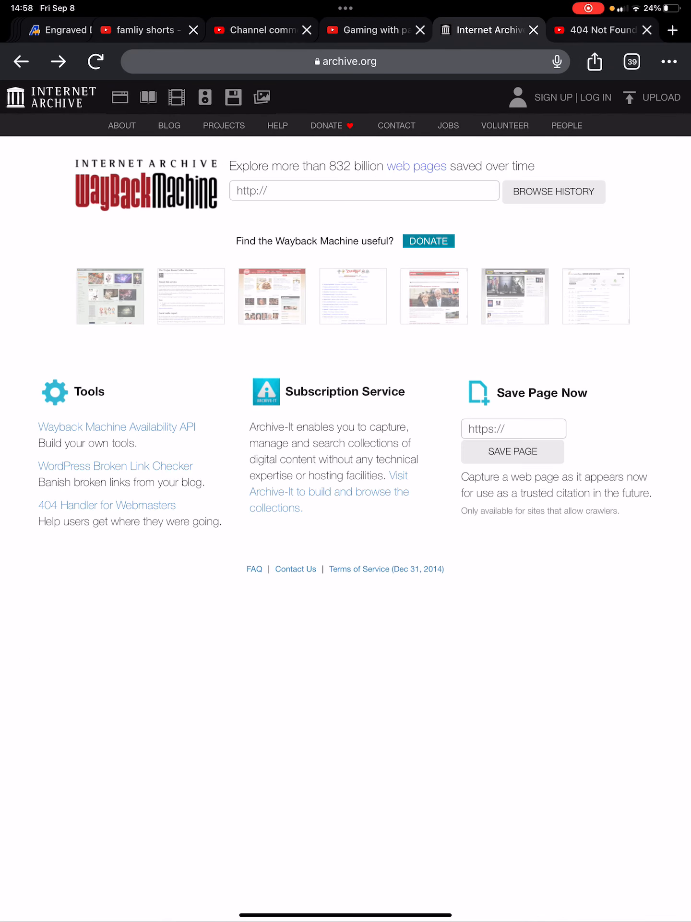
click(21, 61)
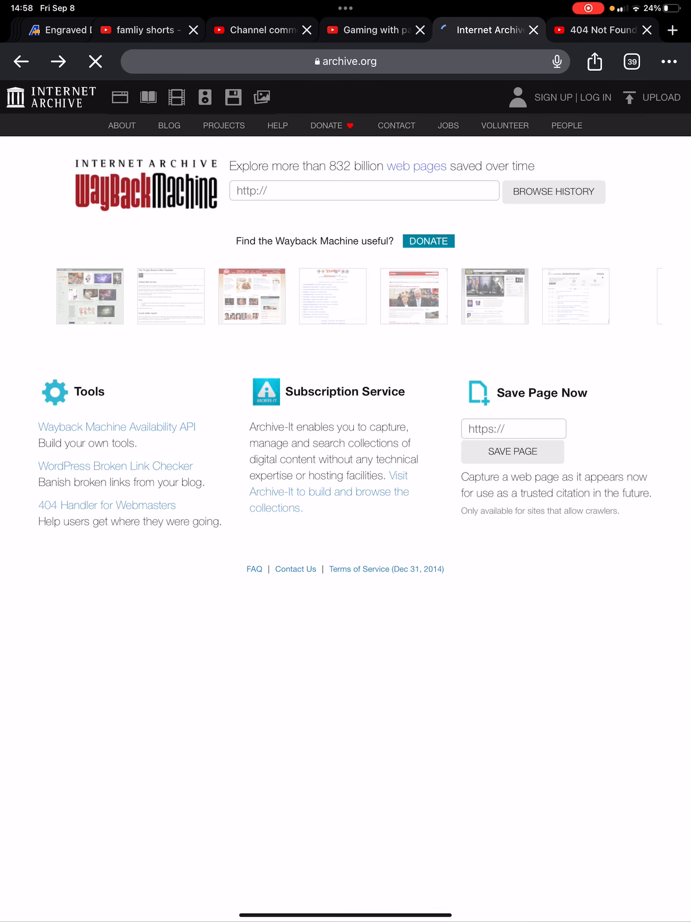
click(513, 452)
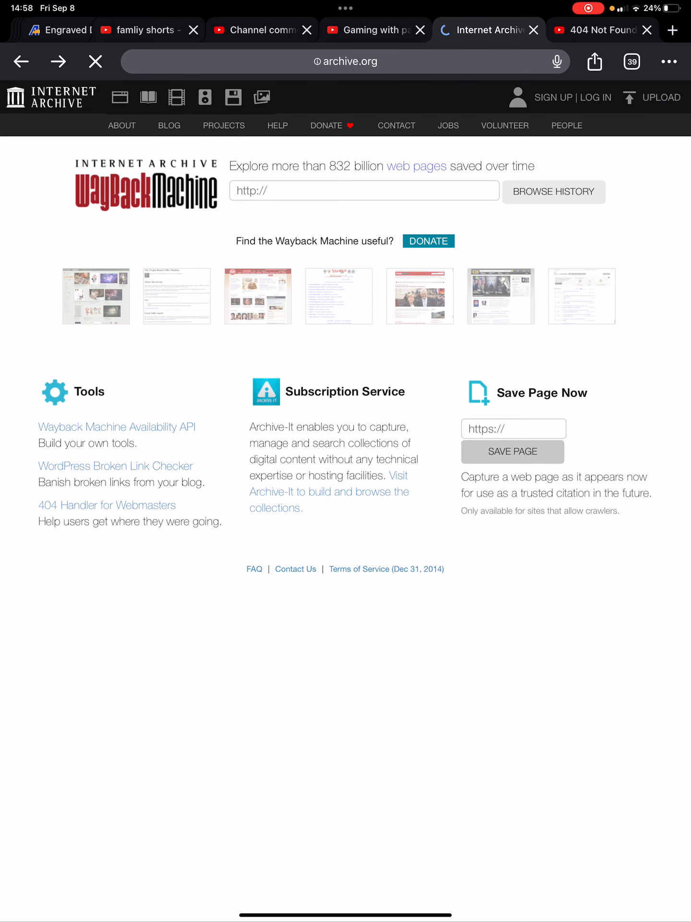
click(346, 262)
text(https://m.youtube.com/@gamingwithpapaandfriends)
key(Return)
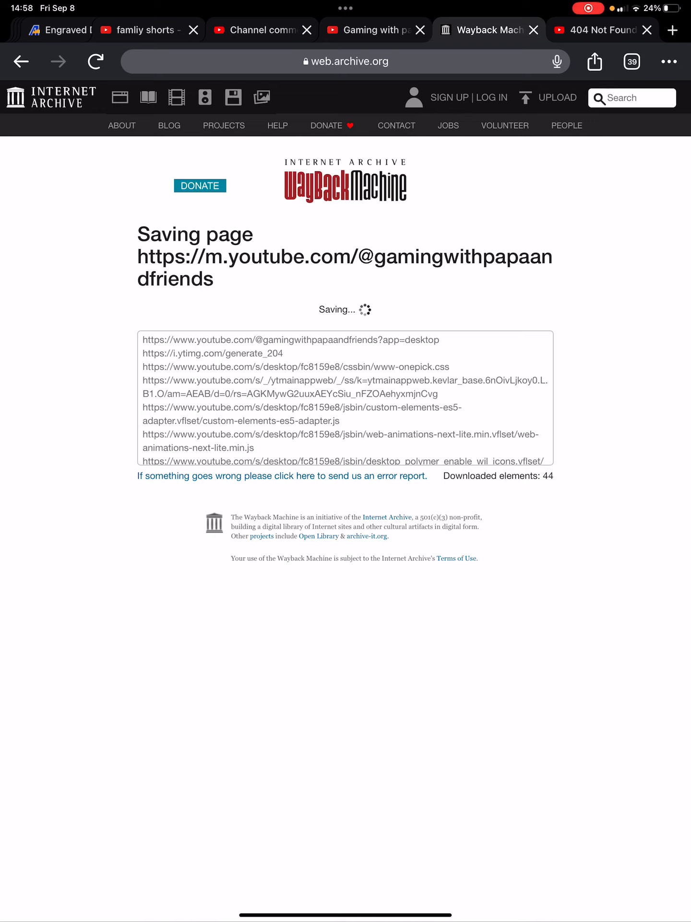
- Run an archive-wide search for the channel URL while the save continues
click(345, 396)
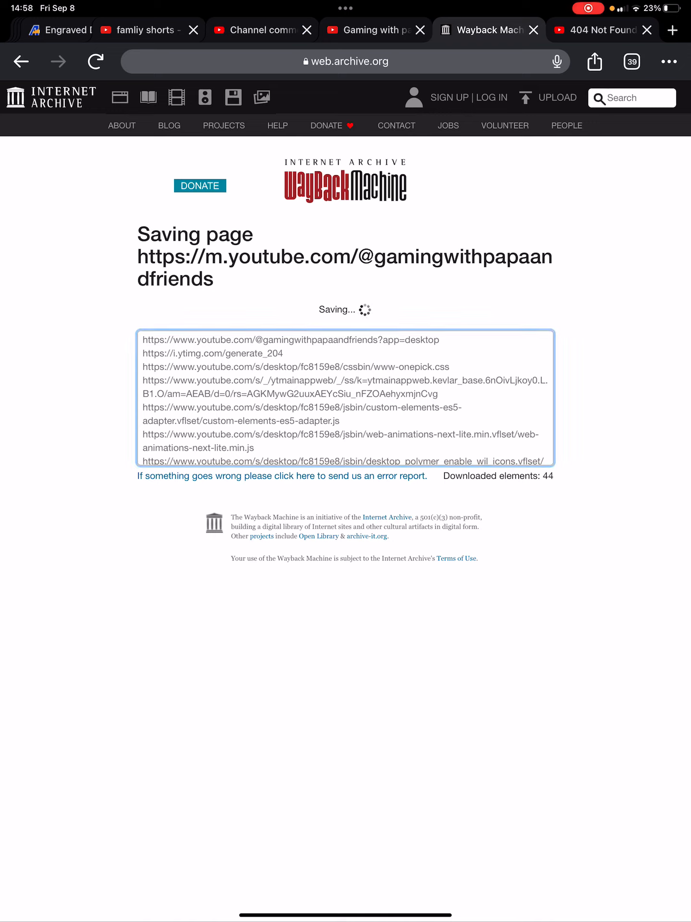
scroll(345, 397, down, 3)
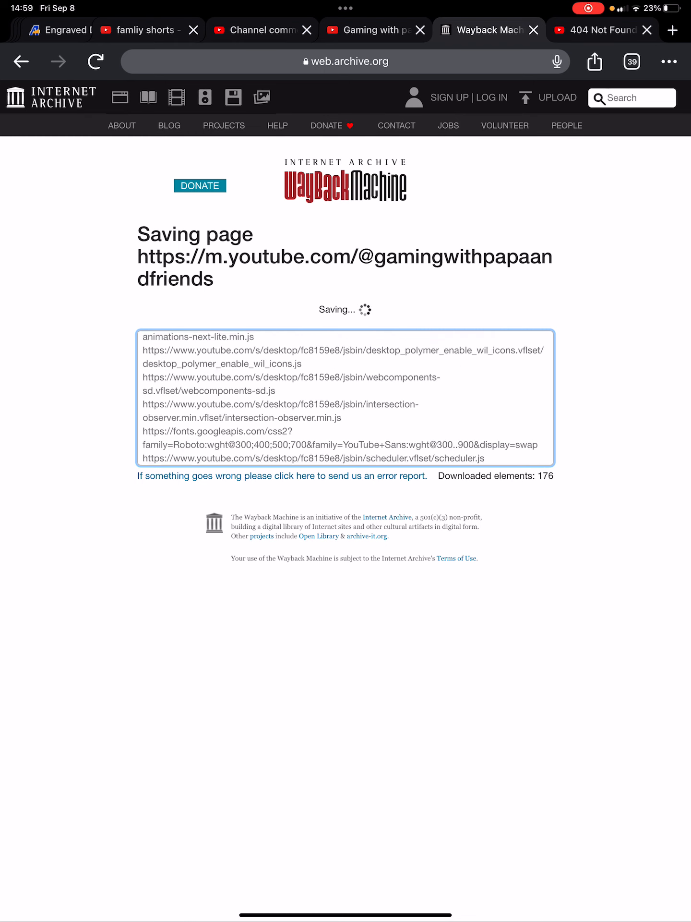
scroll(345, 397, up, 3)
click(633, 98)
text(gamingwithpapaandfriends)
click(648, 794)
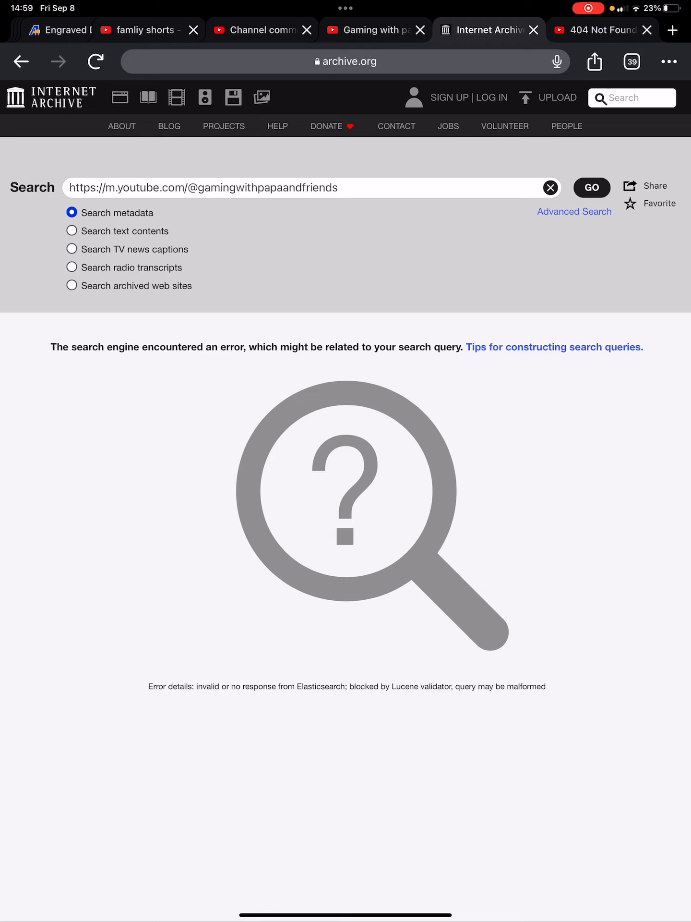
- Rerun the search over text contents instead of metadata
click(72, 248)
click(592, 187)
click(173, 188)
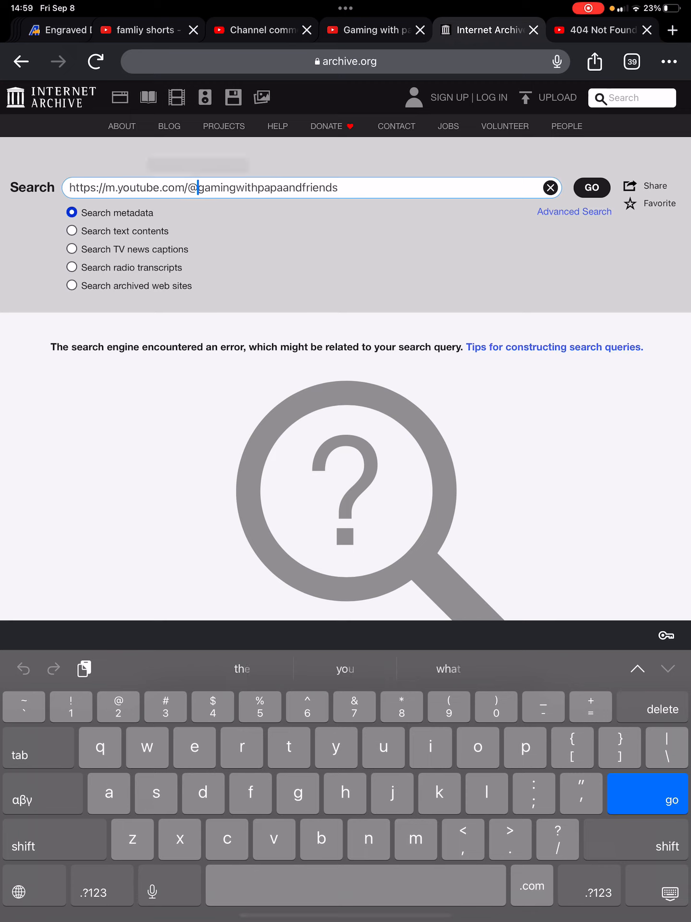
double_click(173, 188)
- Remove the 'm.' prefix from the URL and search again
click(118, 187)
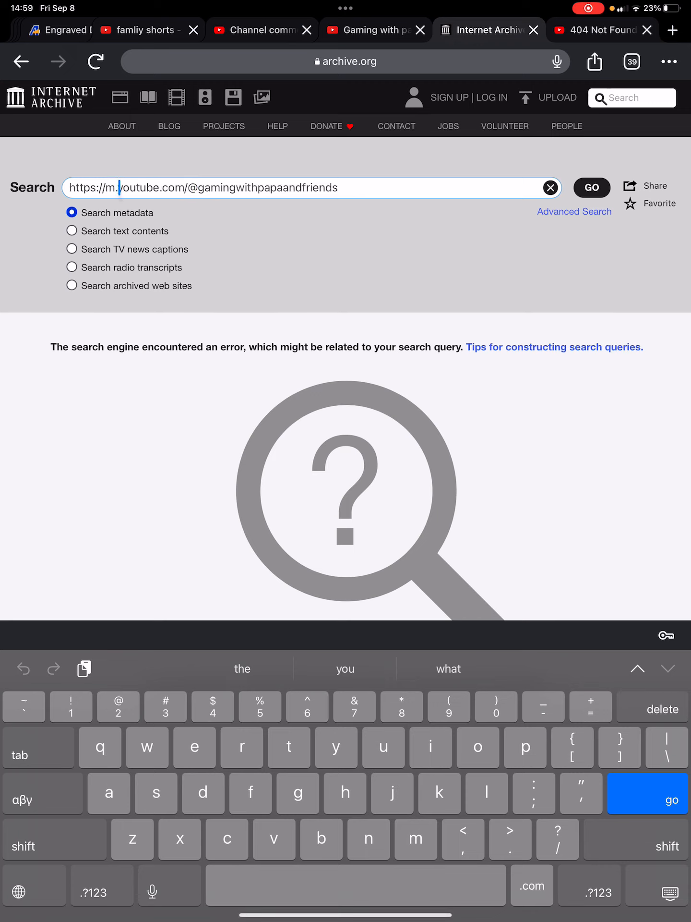
click(117, 187)
key(BackSpace)
key(BackSpace)
key(Return)
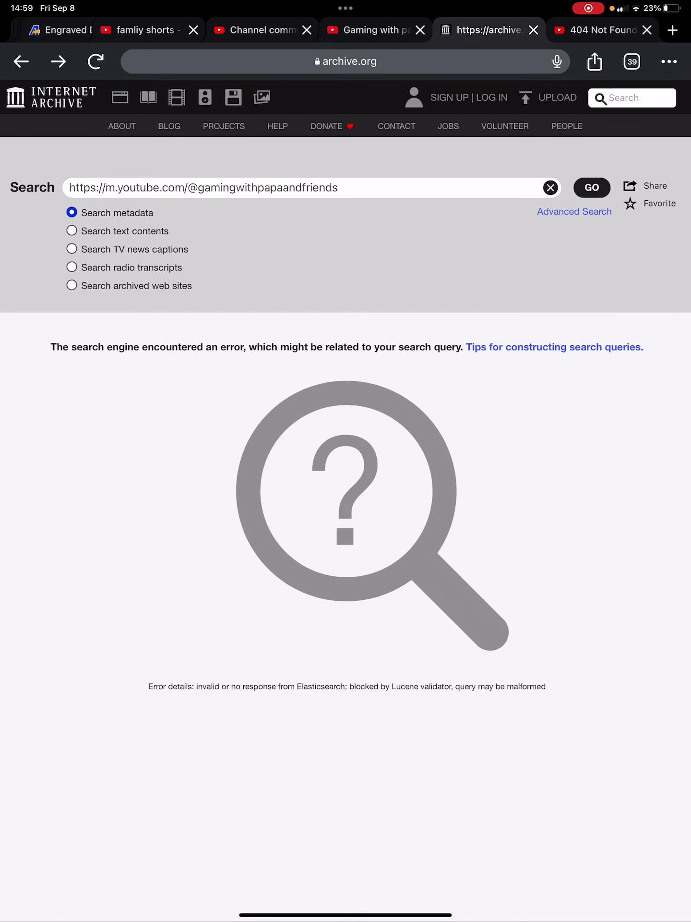
- Go back to the saving page and show all captures of the channel URL
click(21, 62)
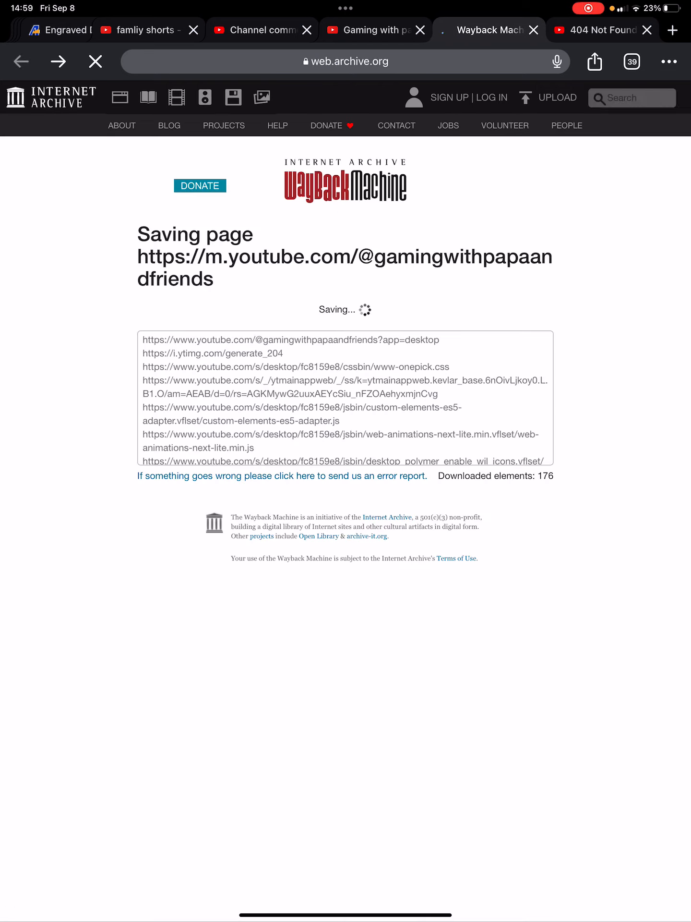
click(21, 61)
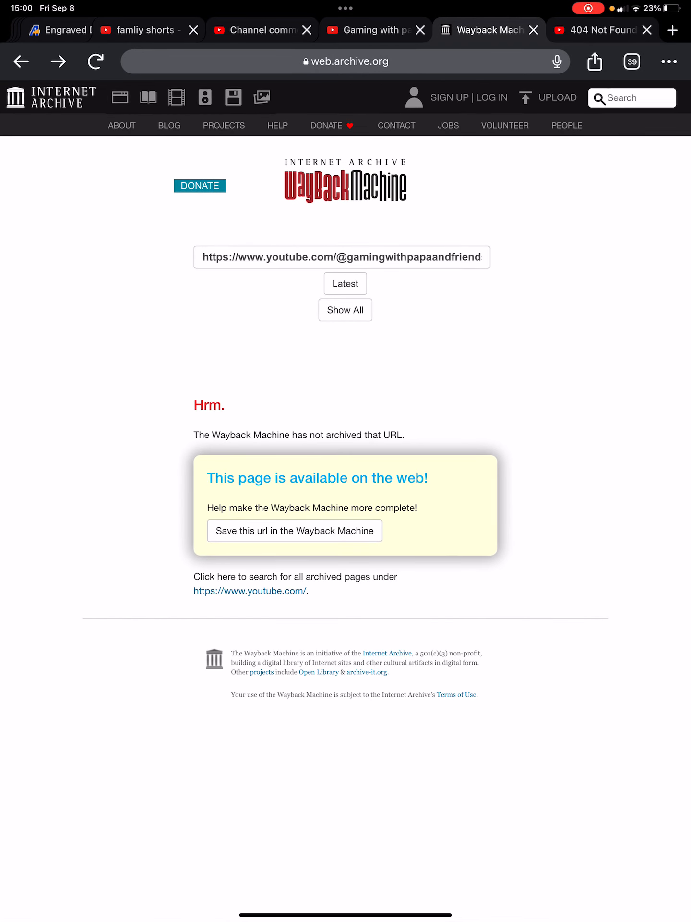
click(345, 283)
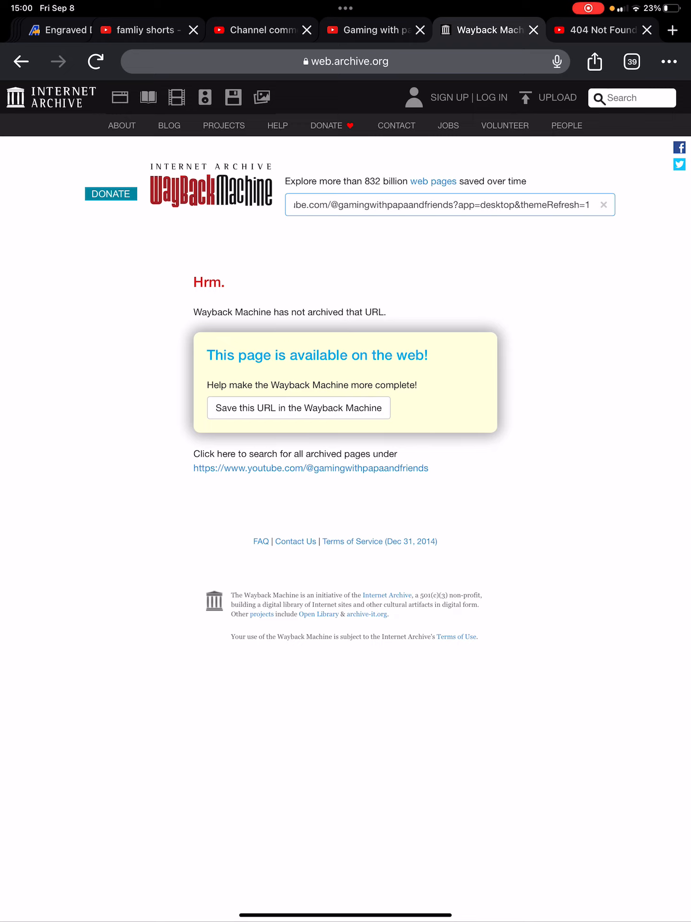
scroll(346, 361, up, 3)
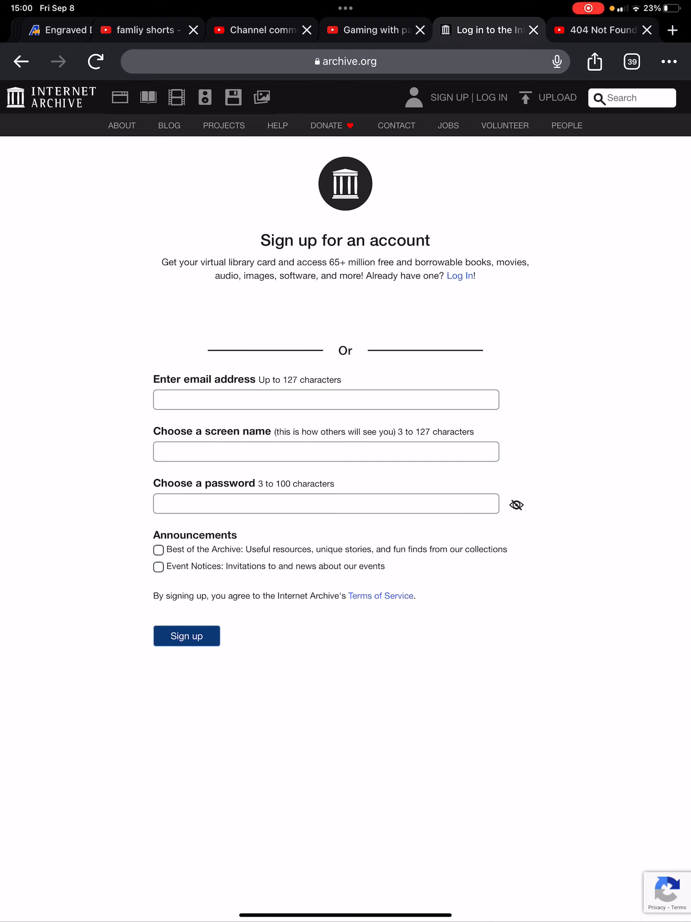
- Sign up with Google, choose the account, confirm, and finish registering
click(326, 386)
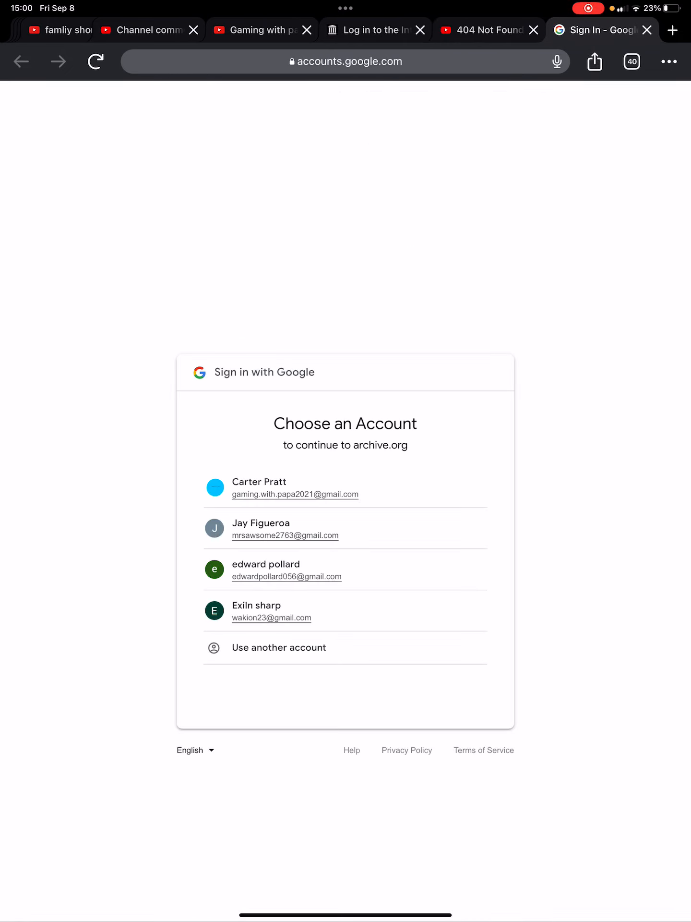
click(295, 487)
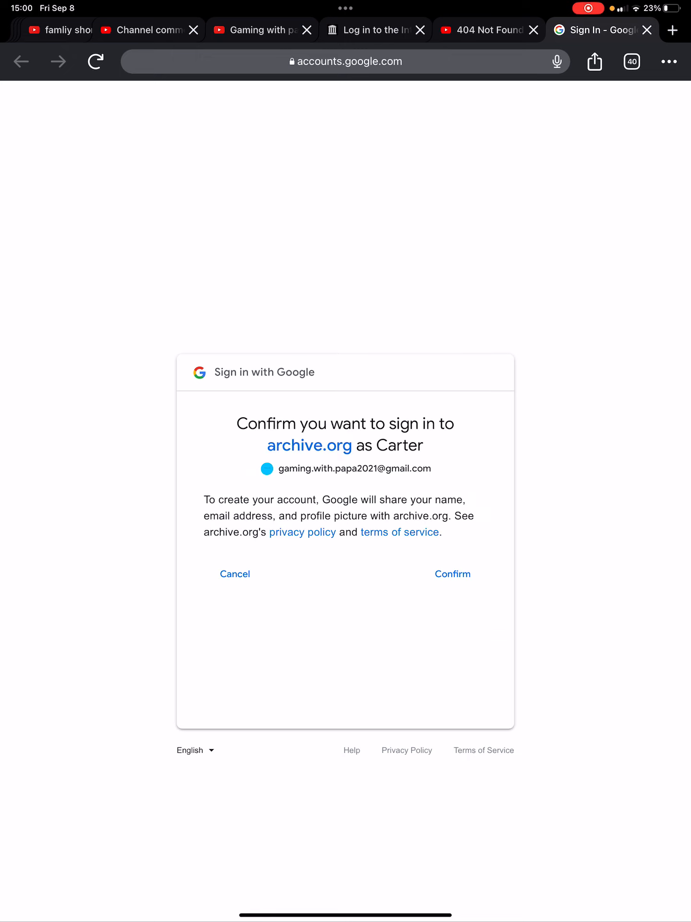
click(453, 573)
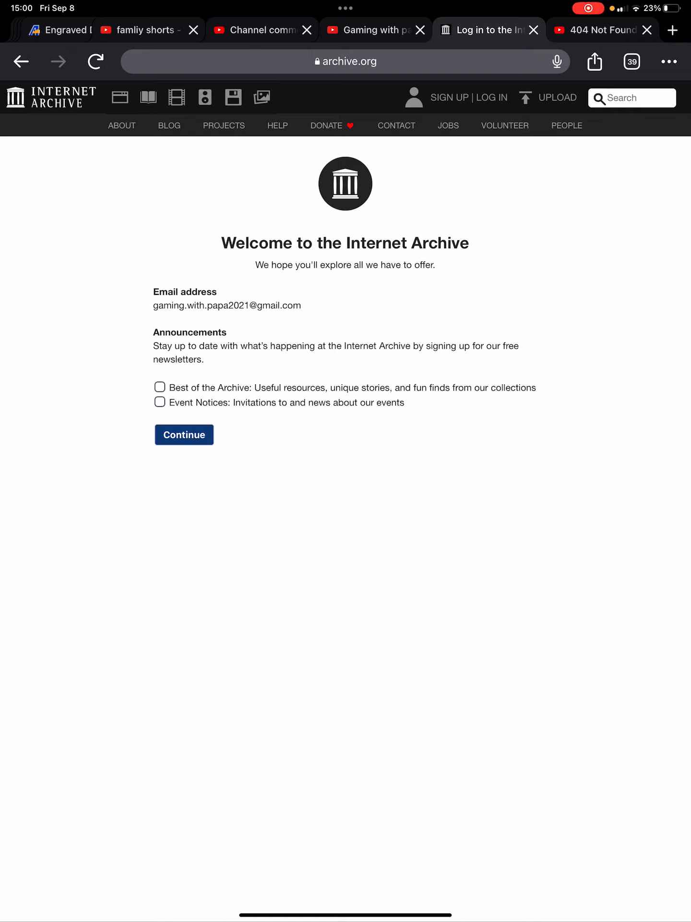
click(184, 434)
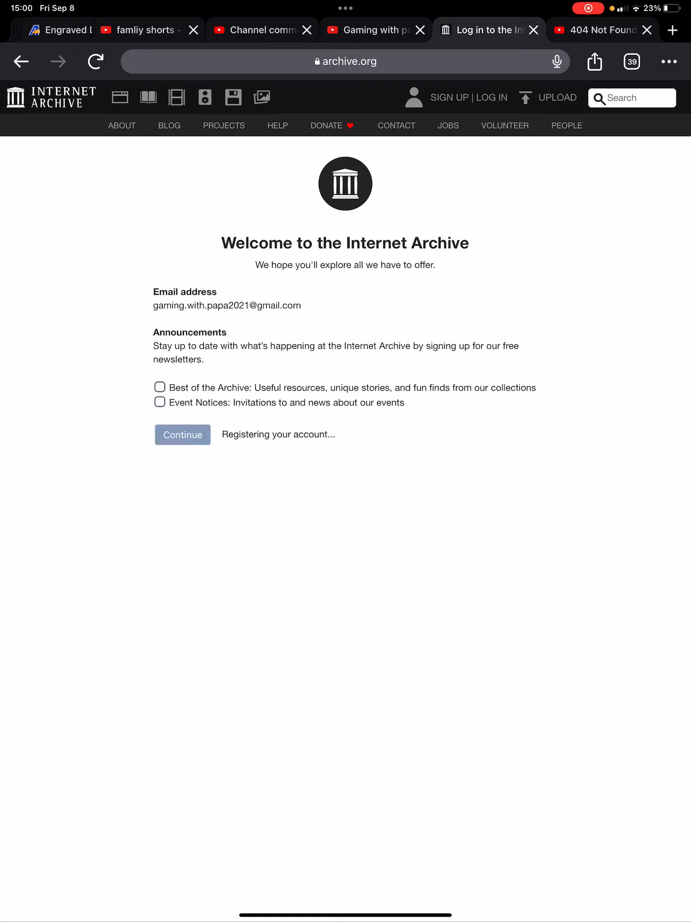
click(160, 388)
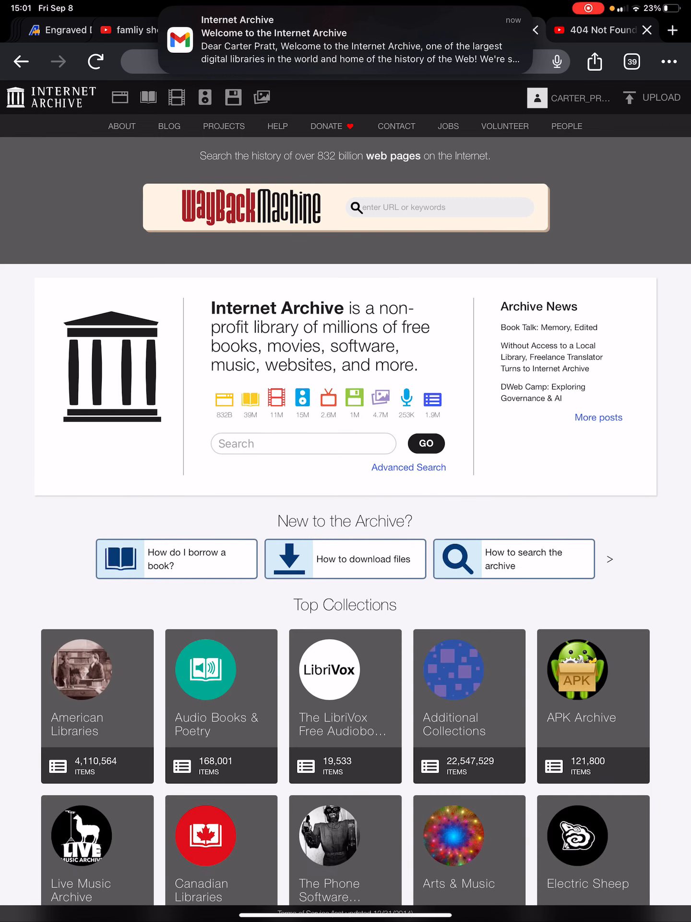
- Paste the channel URL into the Wayback lookup and look up its captures
click(439, 206)
text(m.youtube.com/@gamingwithpapaandfriends)
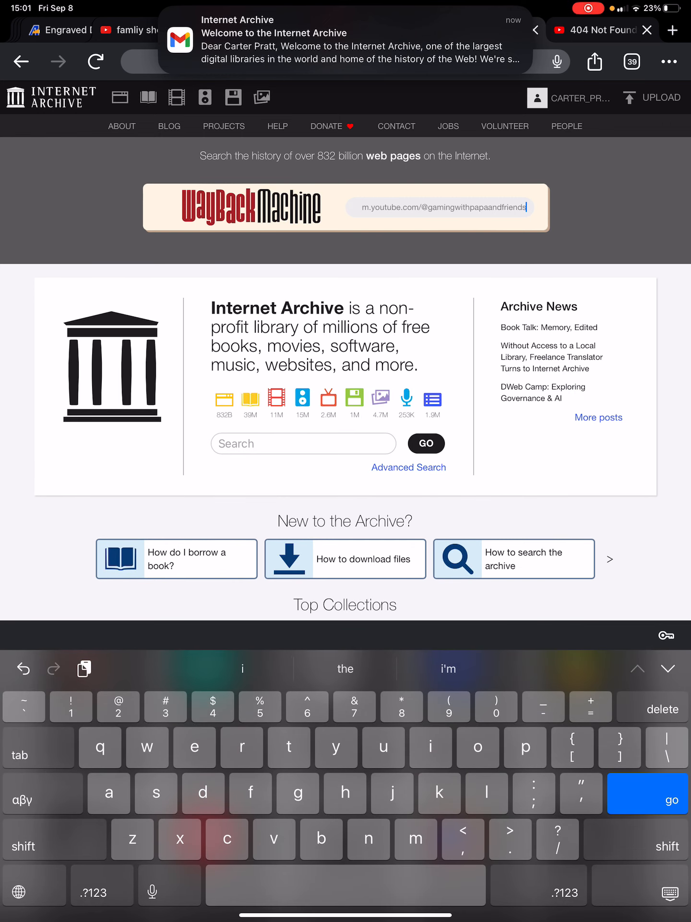
click(648, 793)
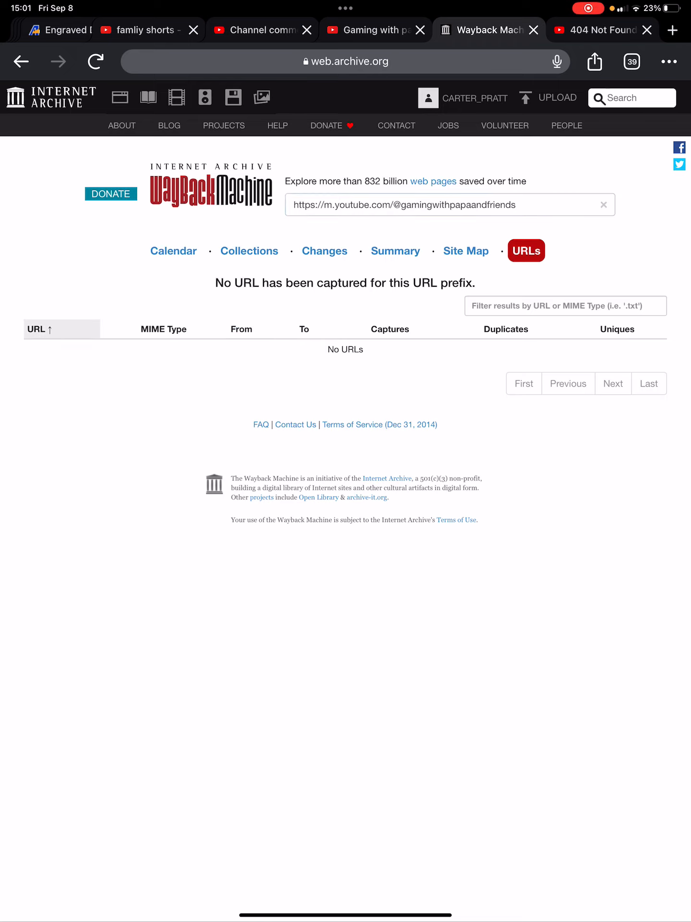
- Shorten the prefix to gamingwithpapa, look it up, then go back to the archive home page
click(518, 205)
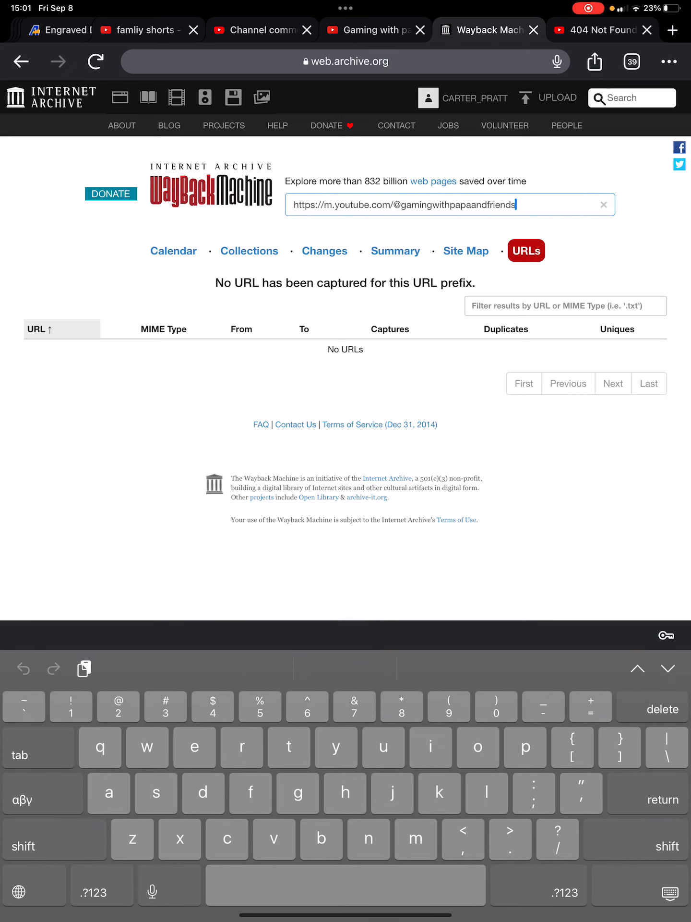
key(BackSpace)
key(BackSpace)
key(BackSpace)
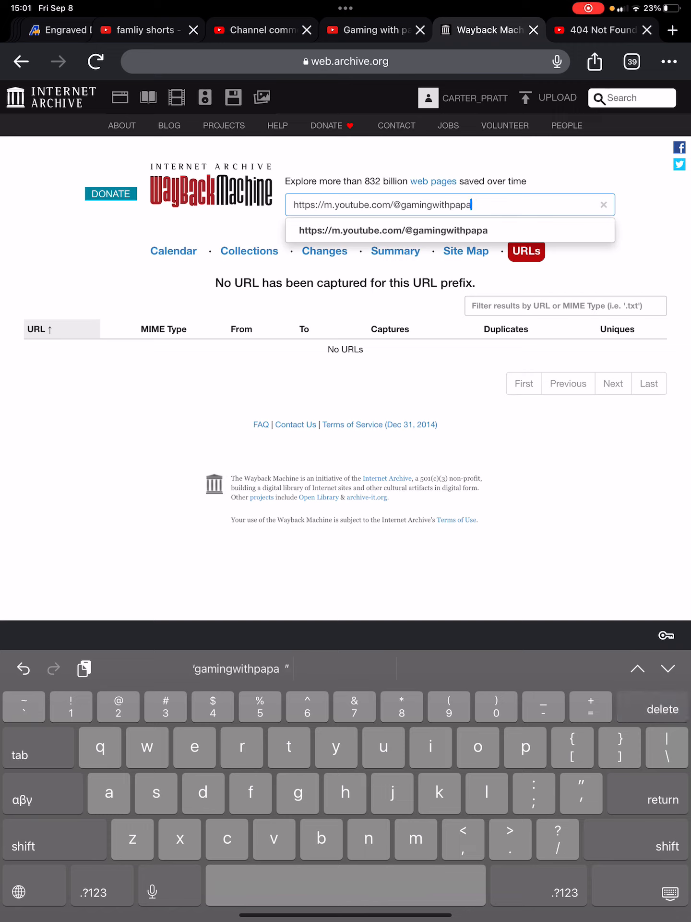
key(Return)
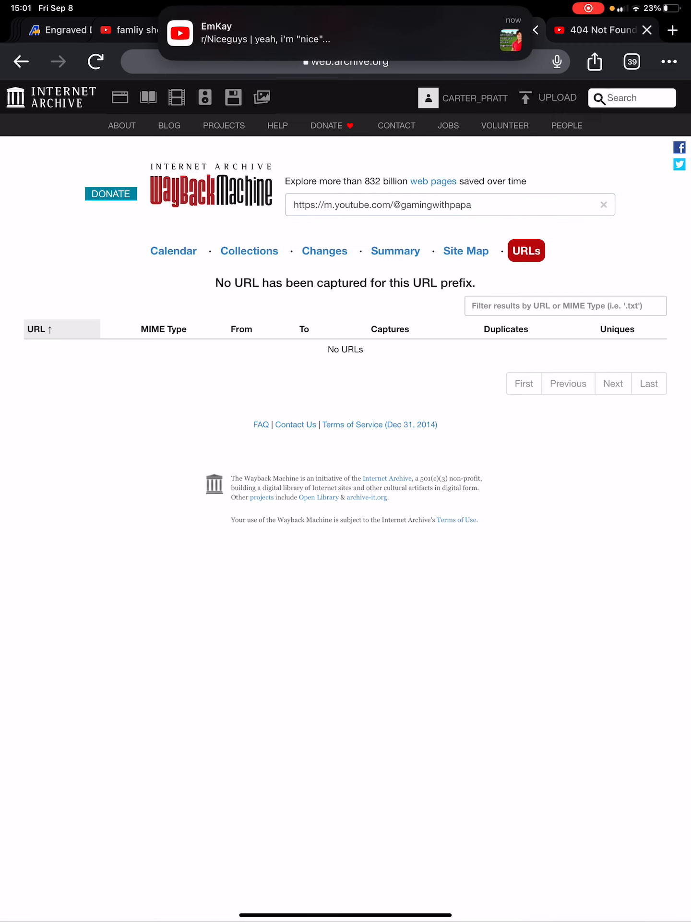
click(21, 61)
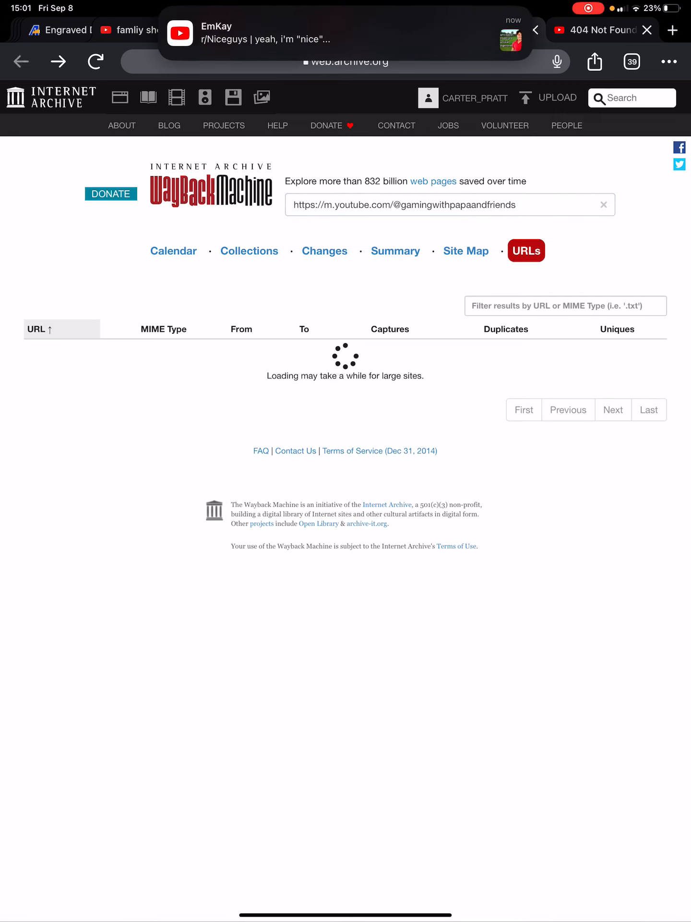
click(22, 61)
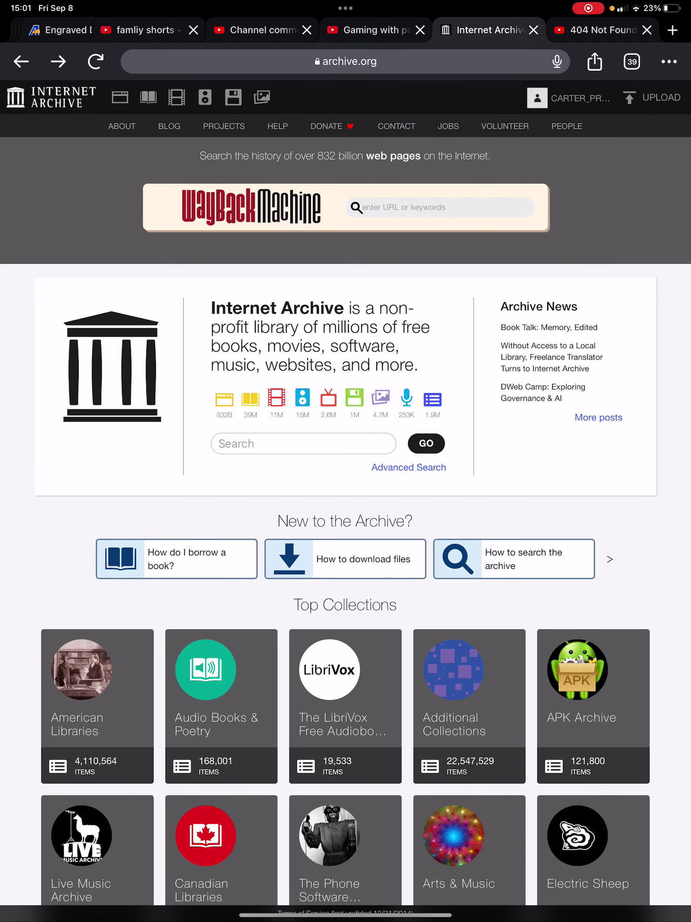
- Search the archive for gamingwithpapaandfriends, find no matches, and go back to the home page
click(303, 442)
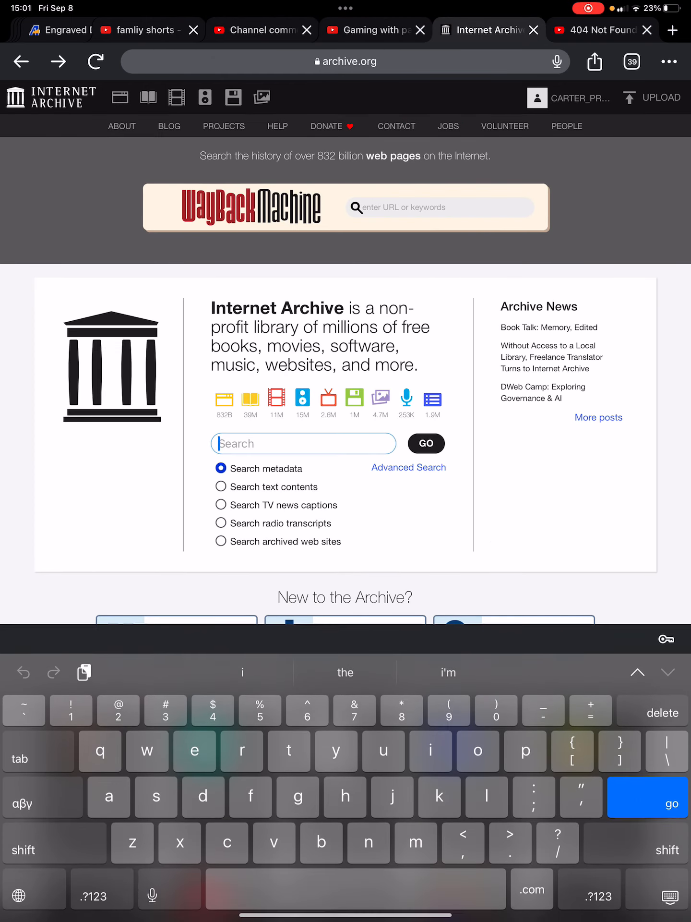
text(ga)
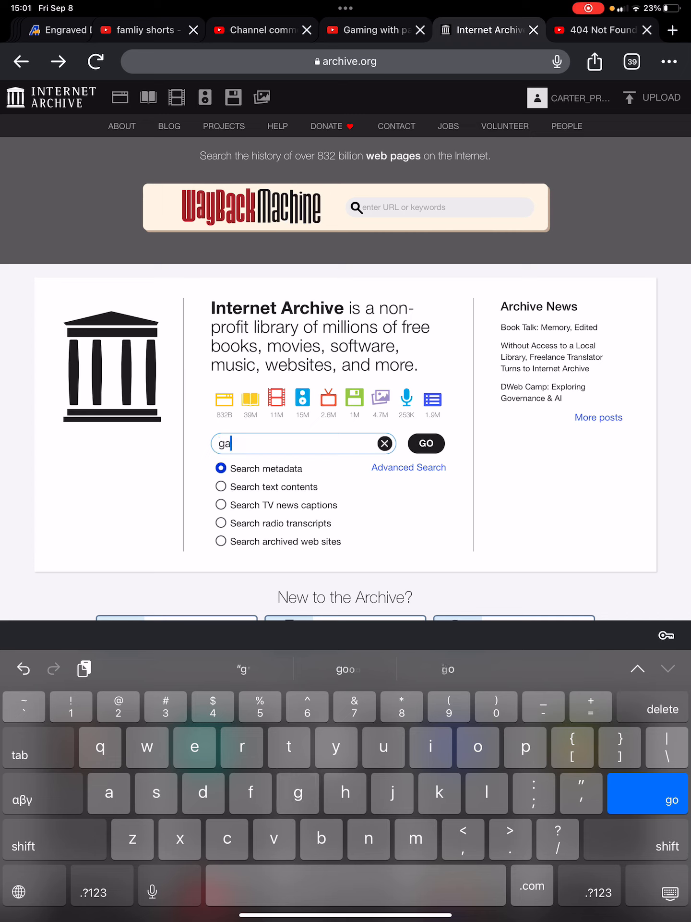
text(mingwith)
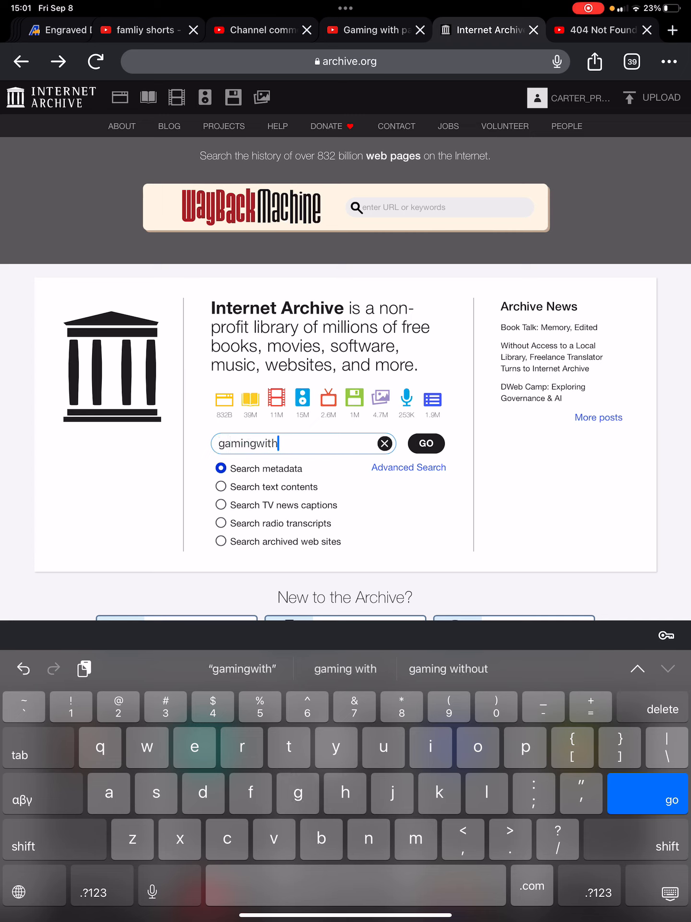
text(papaandfriends)
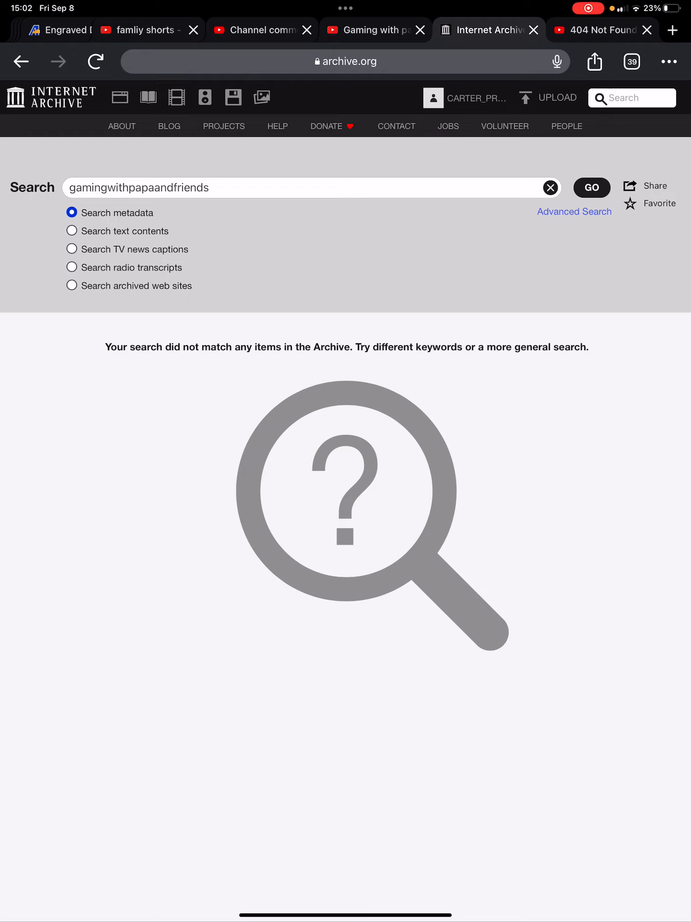
click(21, 61)
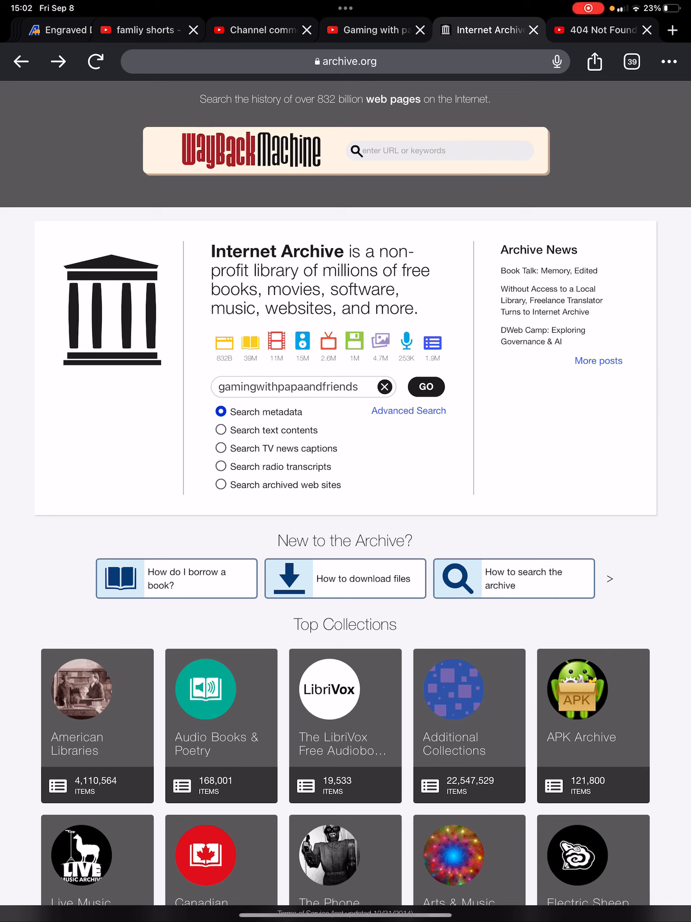
- Switch to the Gaming with papa and friends YouTube channel tab
click(346, 8)
click(346, 432)
click(346, 8)
click(346, 433)
click(372, 29)
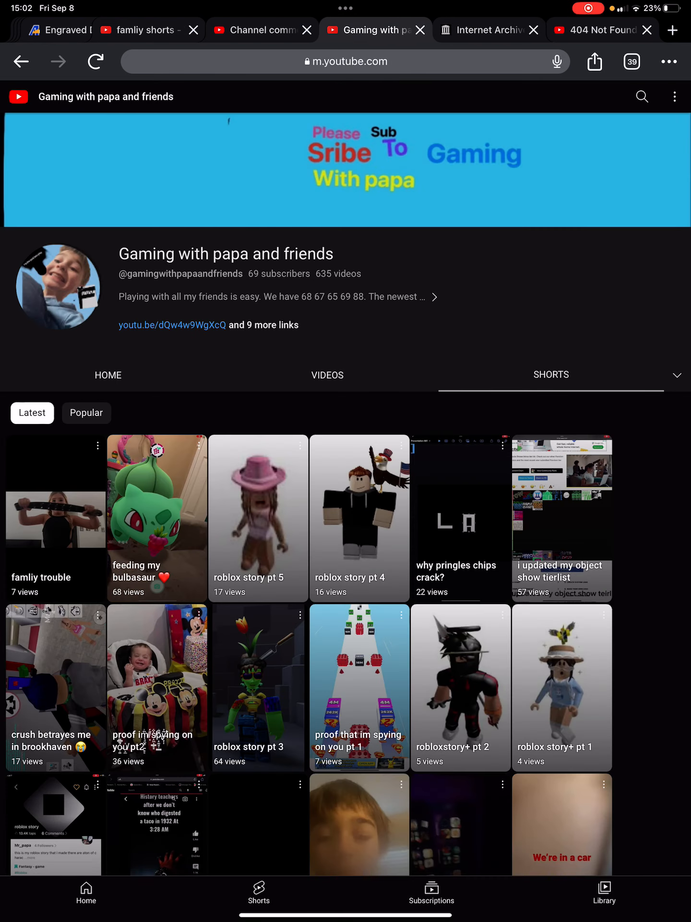
- Show the channel's About section from the sections overflow menu
click(677, 374)
click(285, 543)
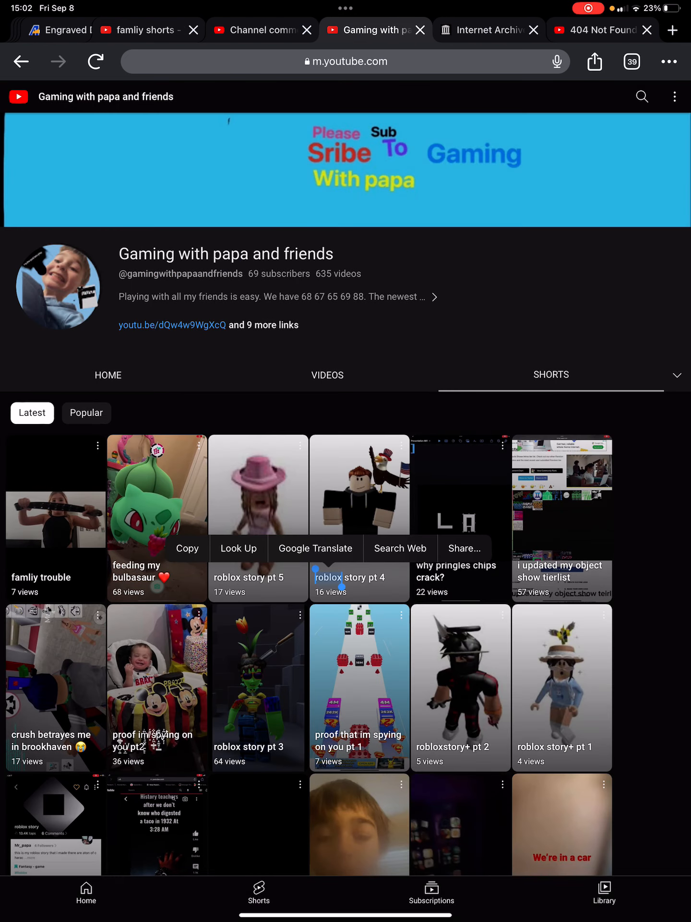
click(677, 375)
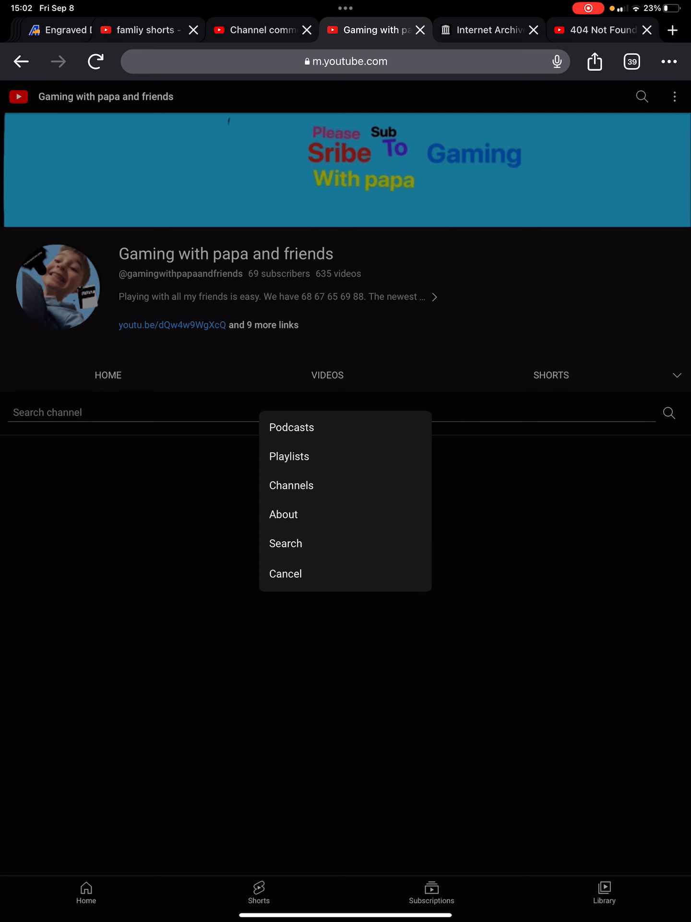
click(284, 514)
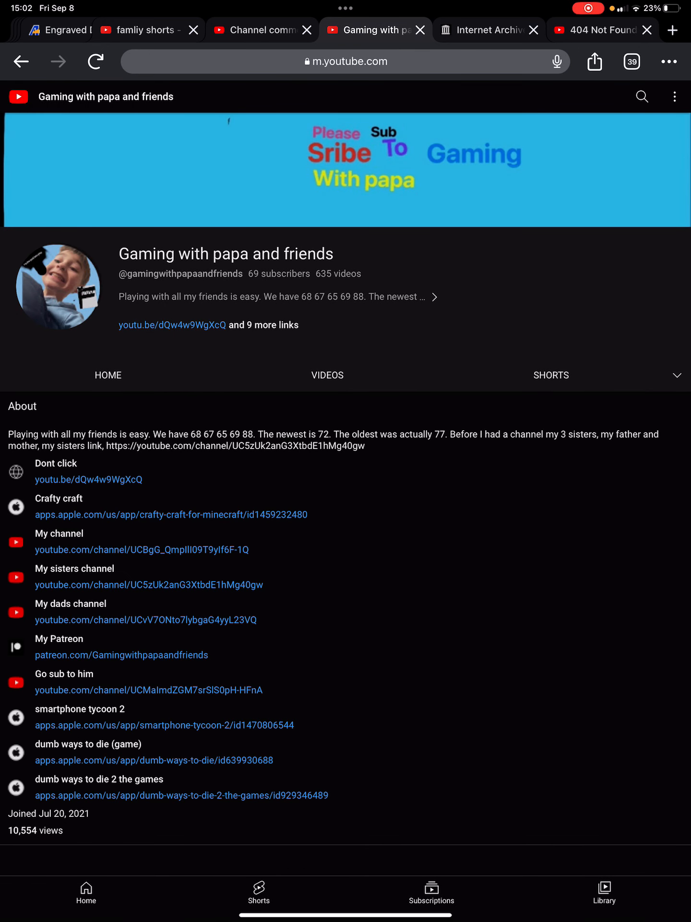
- Follow the Dont click link, then come back to the channel's About page
drag(43, 480, 143, 489)
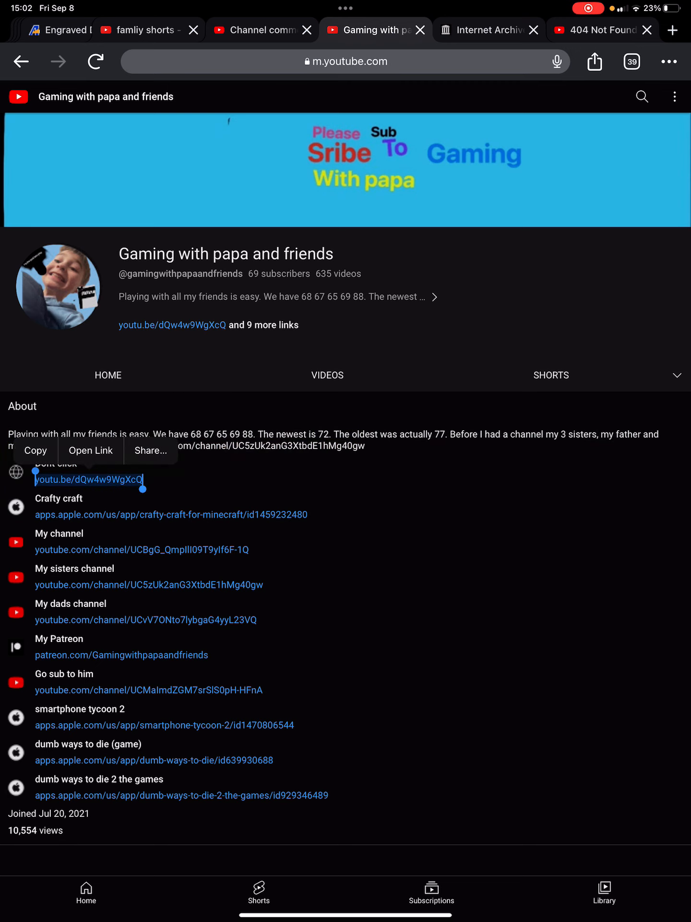
scroll(346, 504, down, 1)
scroll(345, 505, up, 1)
click(35, 451)
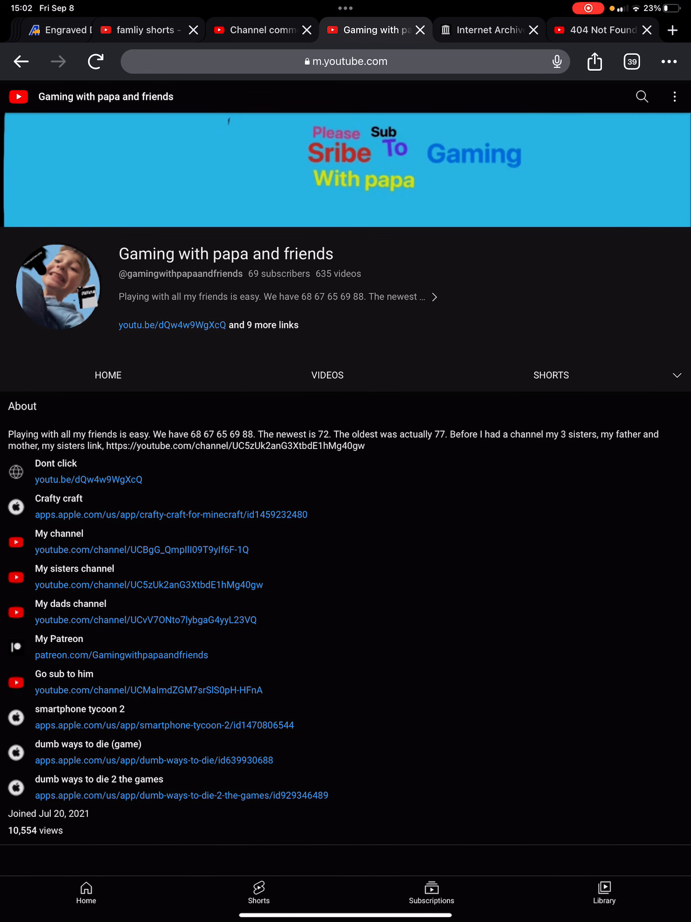
click(172, 325)
right_click(141, 550)
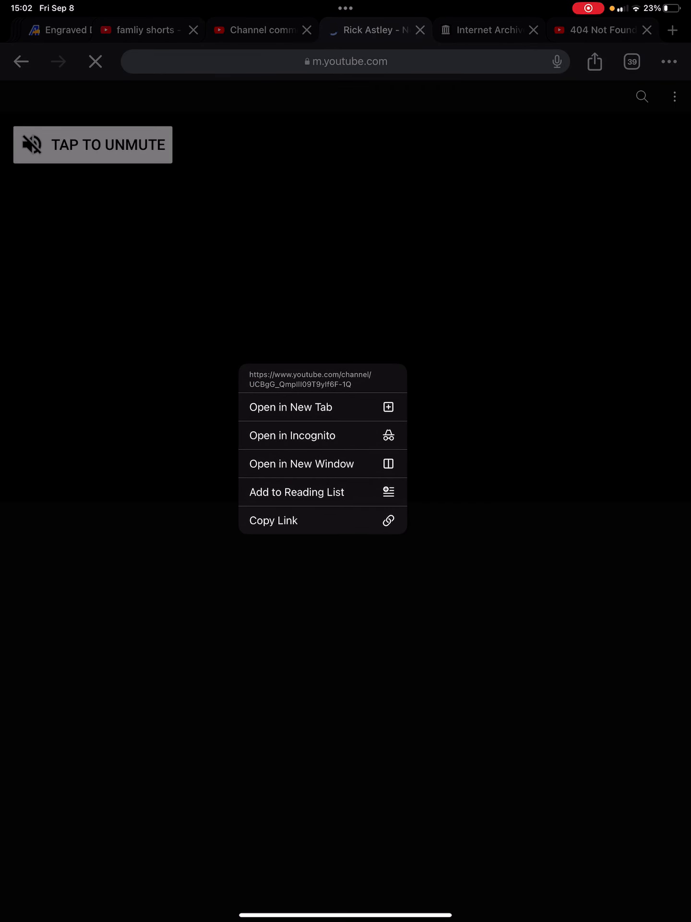
click(505, 289)
click(350, 61)
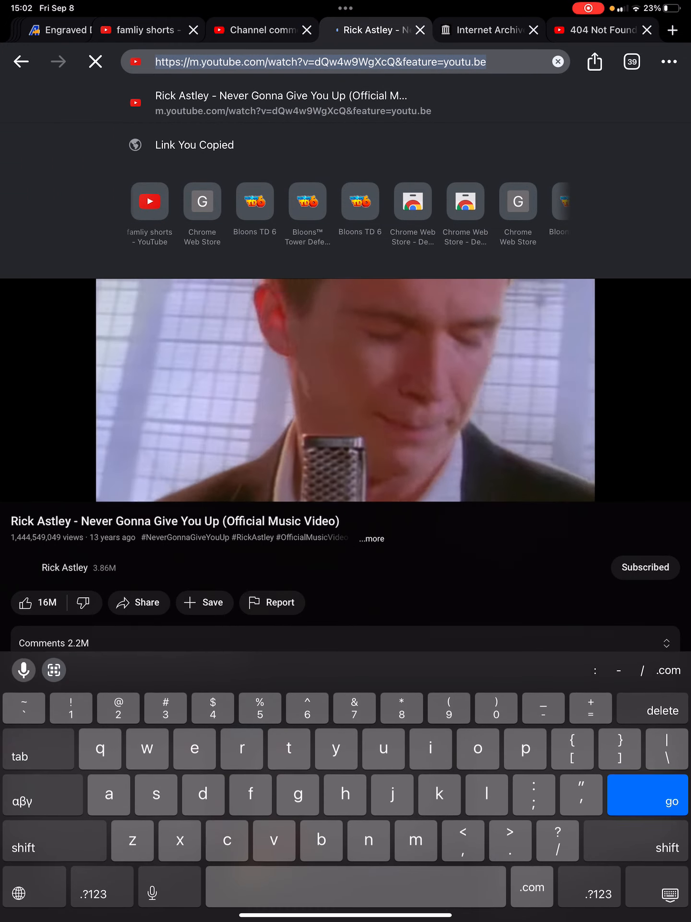
click(346, 389)
click(20, 61)
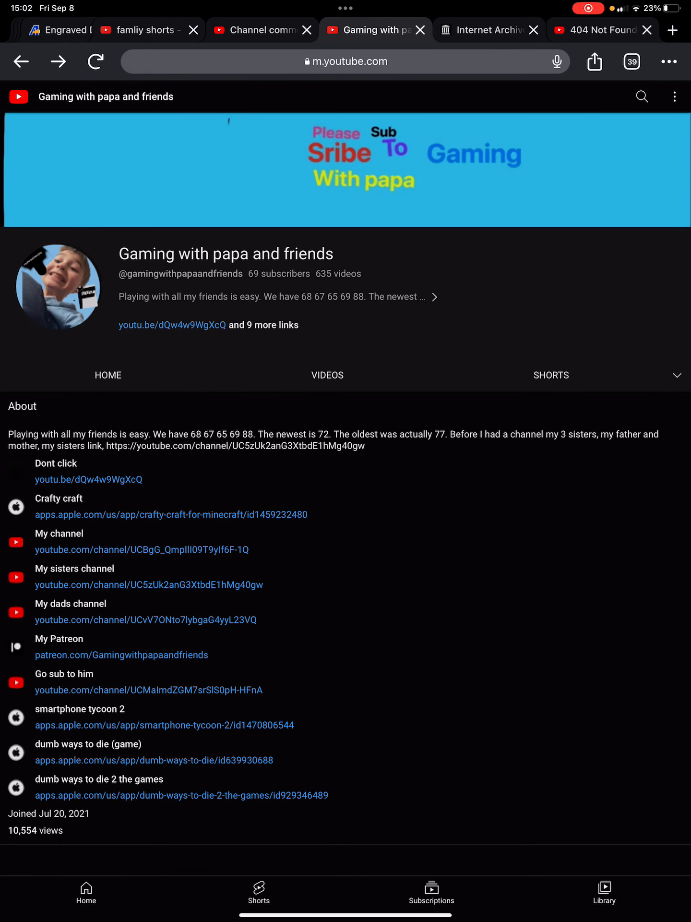
- Return to About via Shorts and bring up the options for the My channel link
right_click(142, 549)
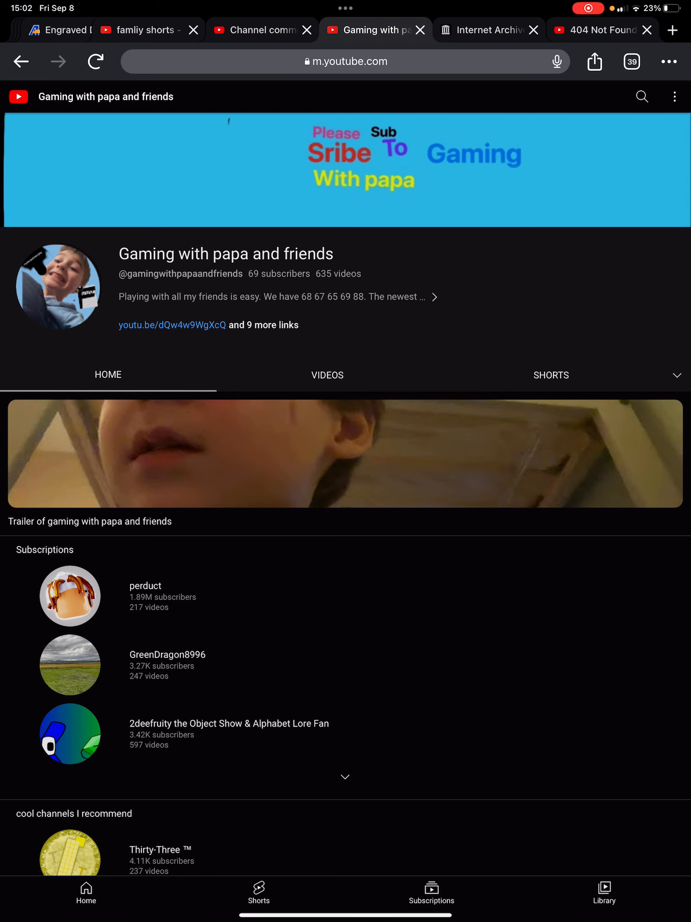
click(551, 376)
click(677, 375)
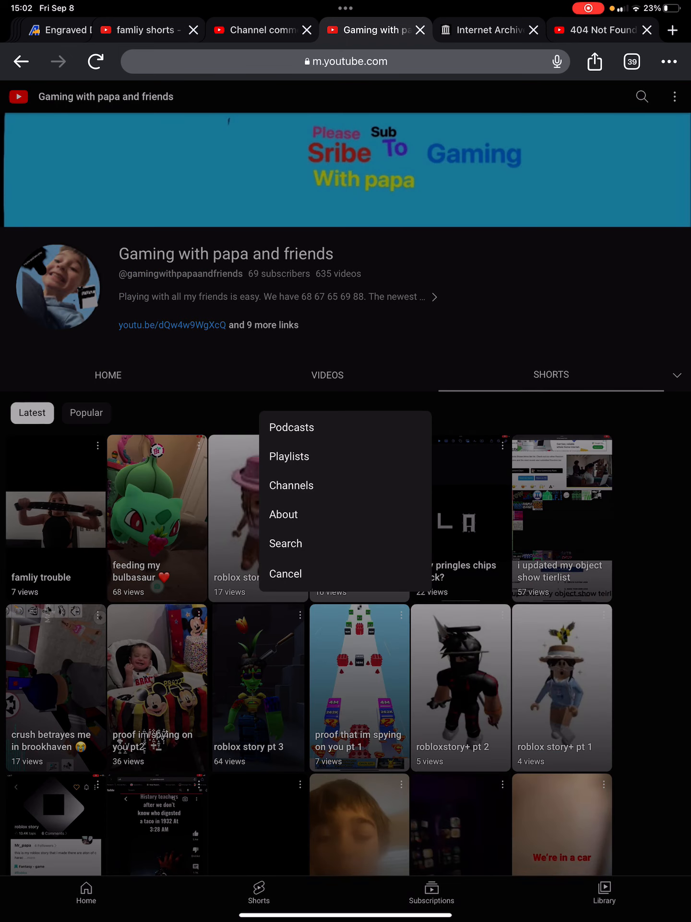
click(285, 543)
click(677, 375)
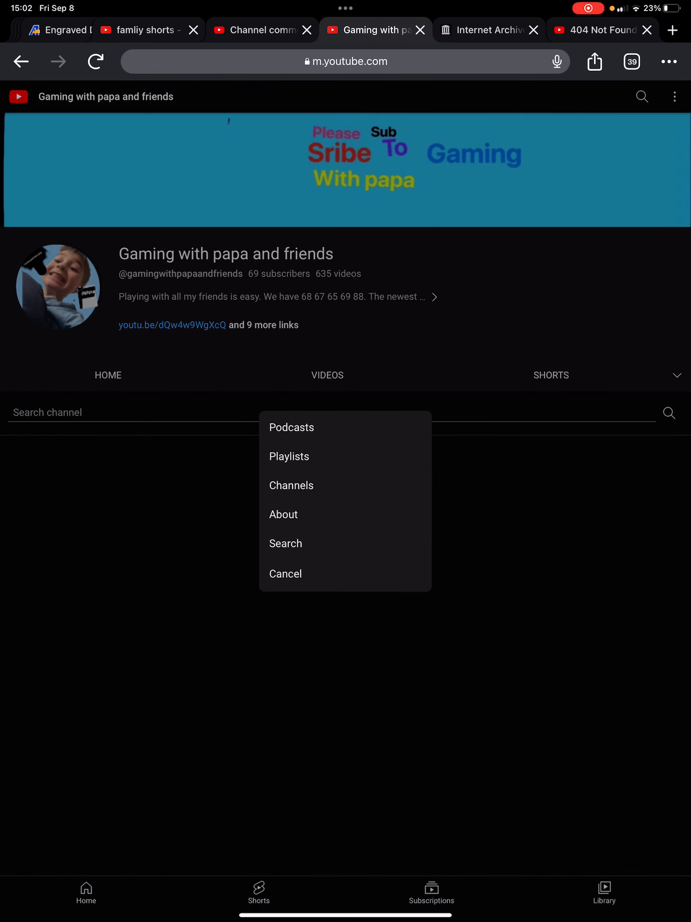
click(284, 515)
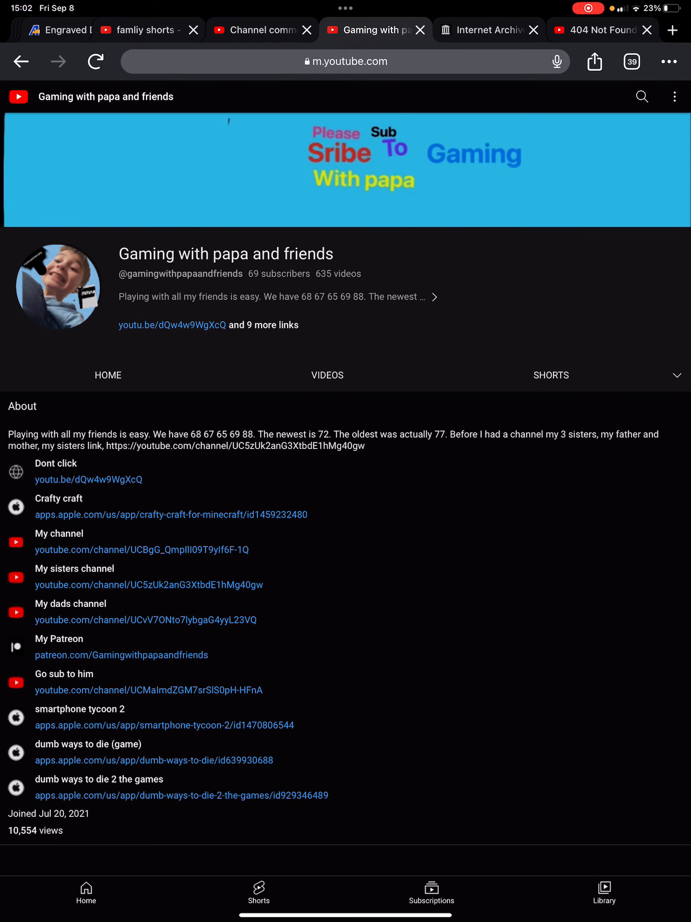
right_click(142, 550)
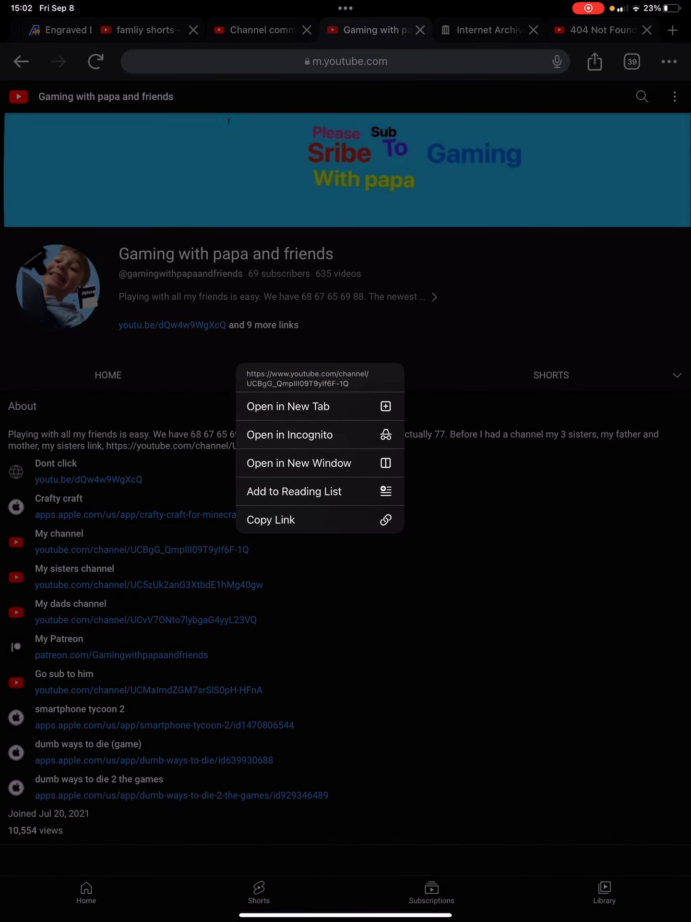
- Copy the My channel address and look it up in the Wayback Machine
click(321, 519)
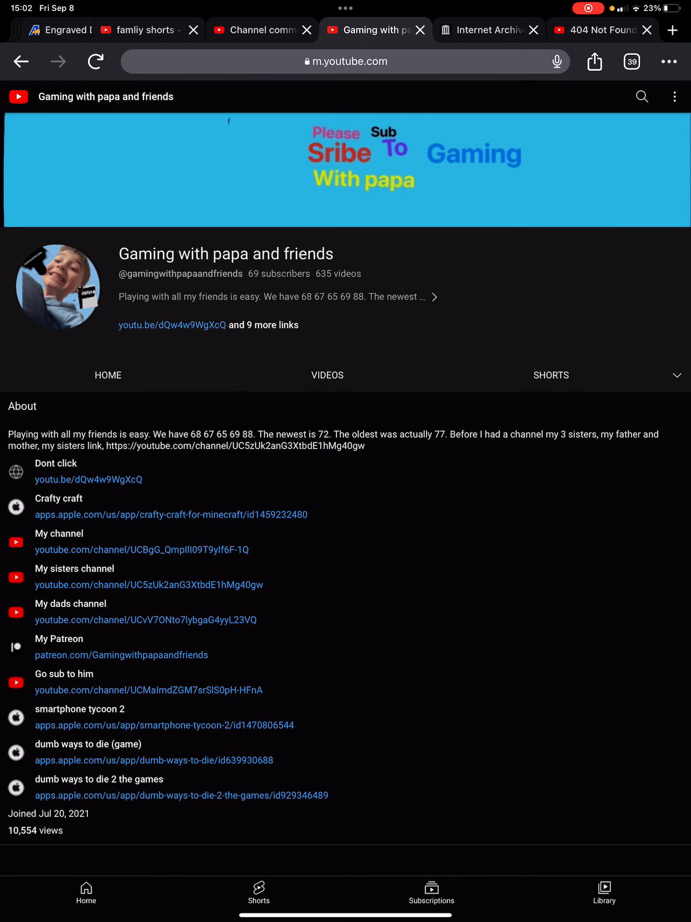
click(490, 30)
click(439, 150)
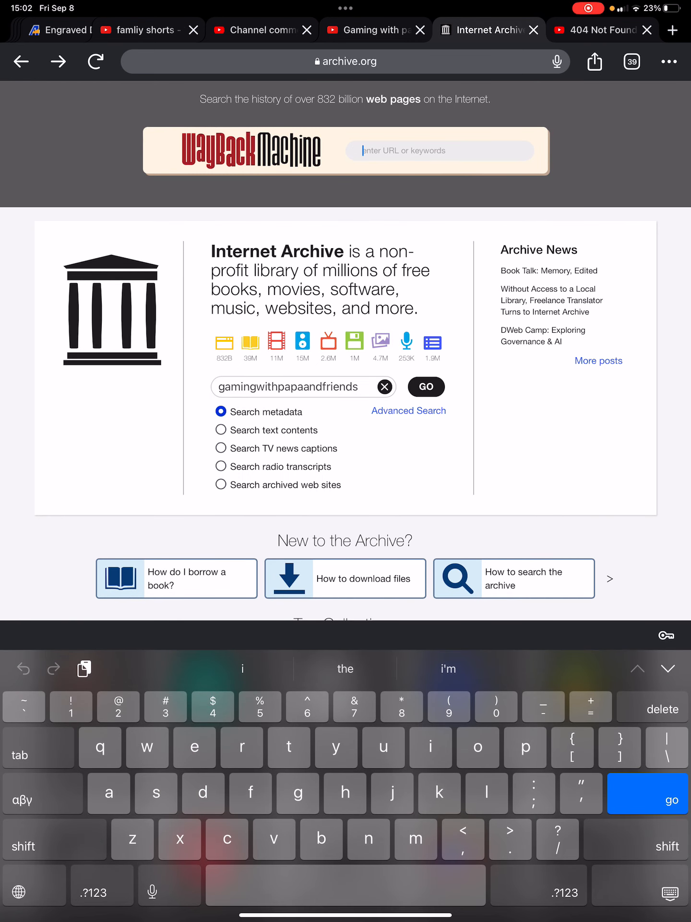
key(ctrl+v)
click(649, 793)
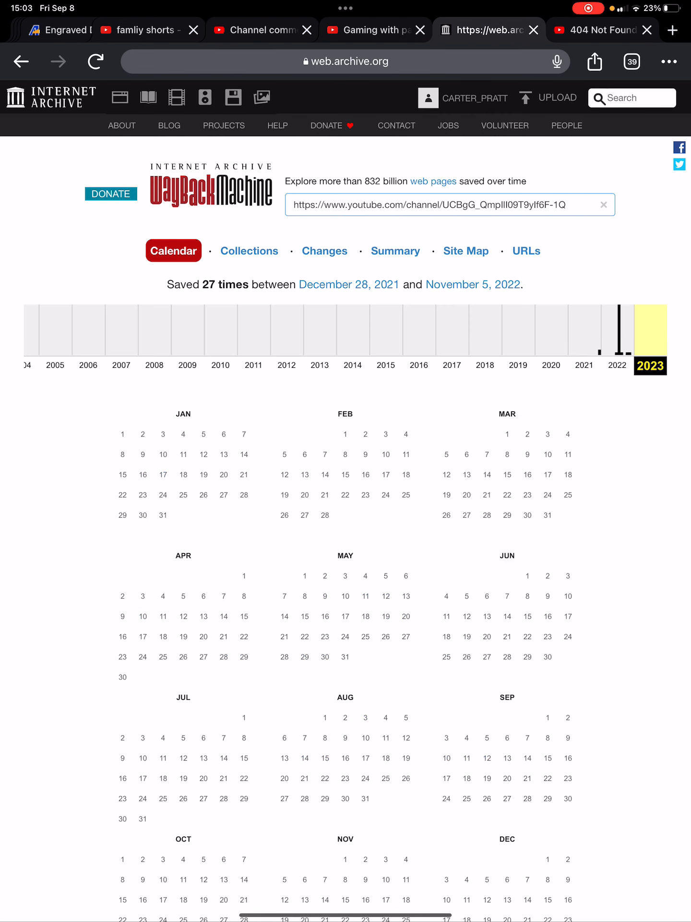
scroll(346, 505, down, 5)
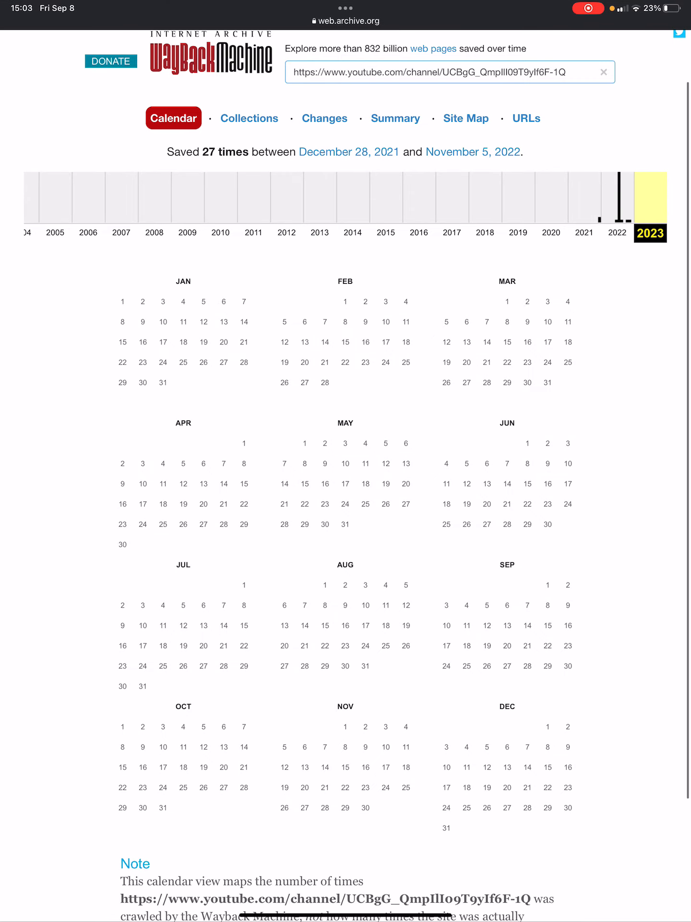
scroll(346, 504, down, 5)
scroll(346, 461, up, 10)
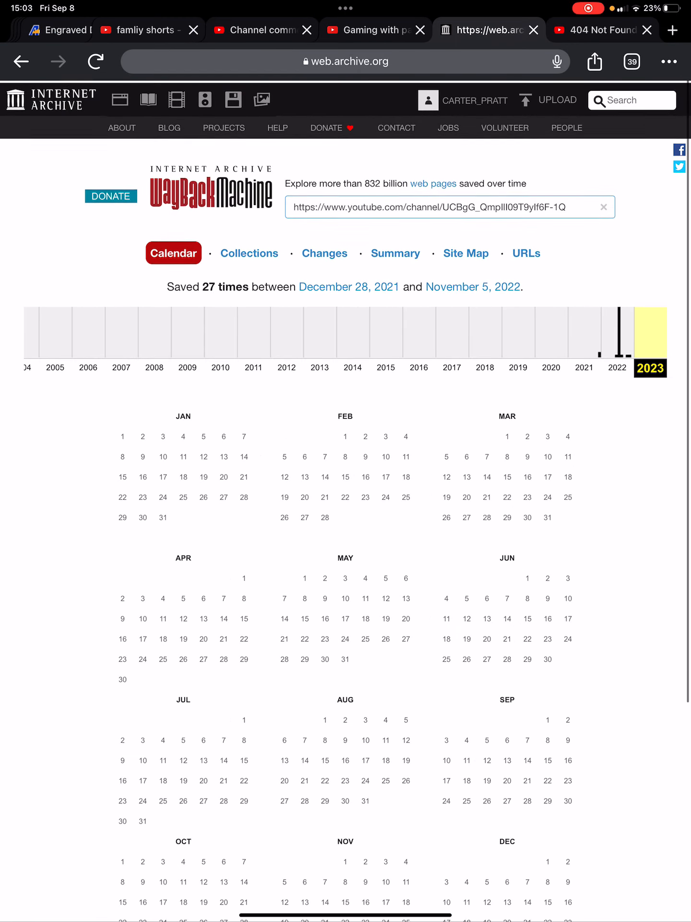
scroll(346, 461, down, 3)
scroll(345, 461, down, 2)
- Show the 2022 captures and the capture times for August 1
click(618, 141)
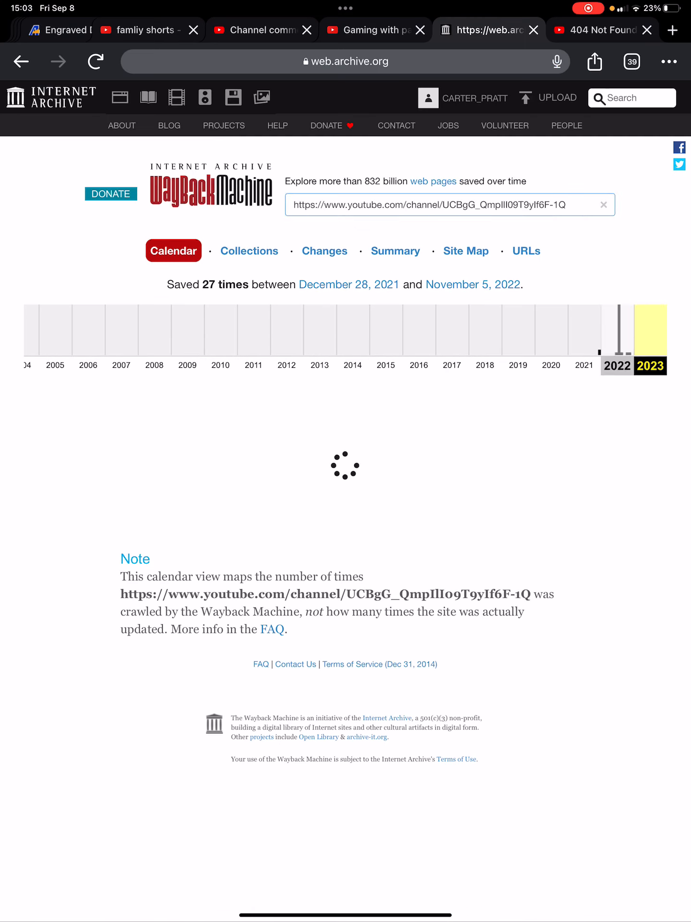
scroll(346, 504, down, 5)
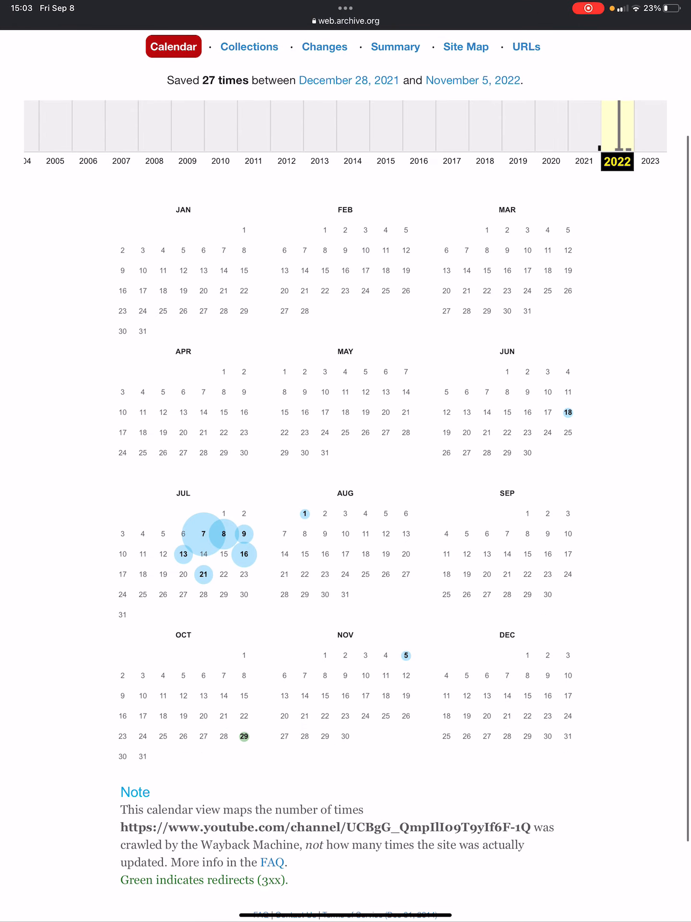
scroll(345, 504, up, 5)
scroll(346, 504, down, 5)
scroll(346, 462, up, 1)
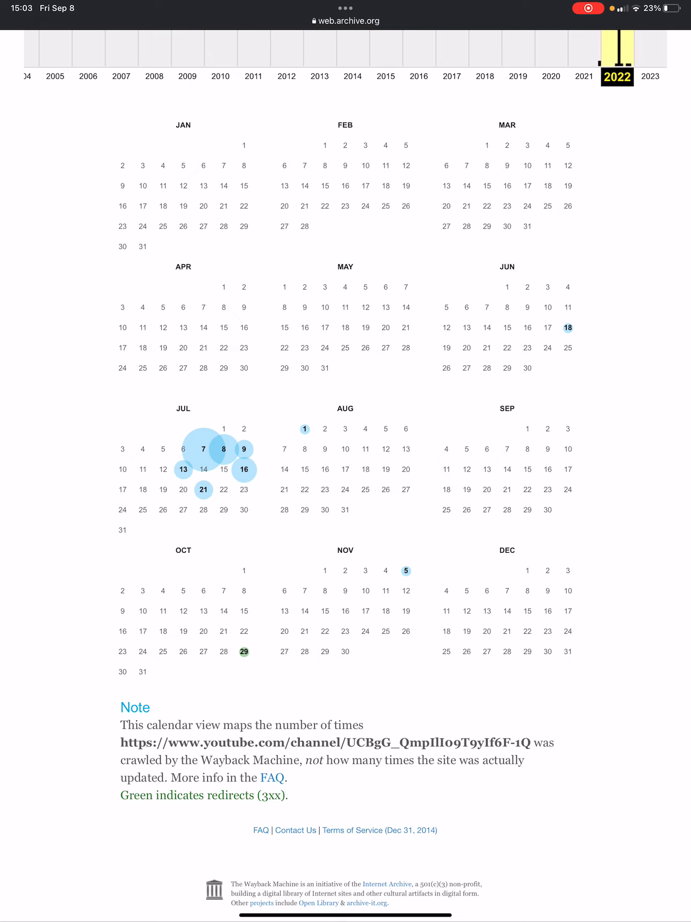
click(305, 430)
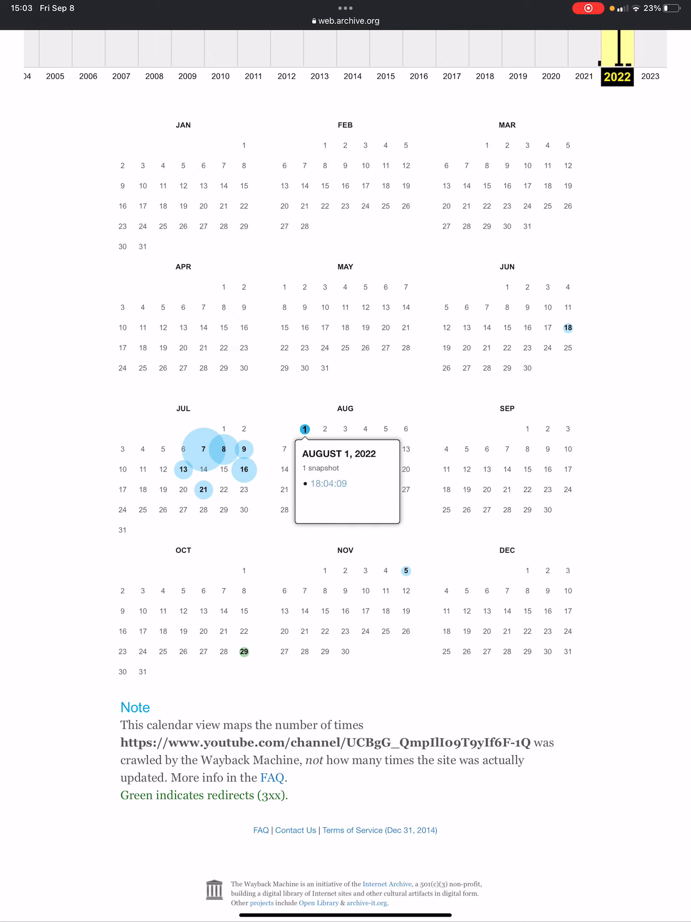
- Load the August 1, 2022 snapshot taken at 18:04:09
click(329, 484)
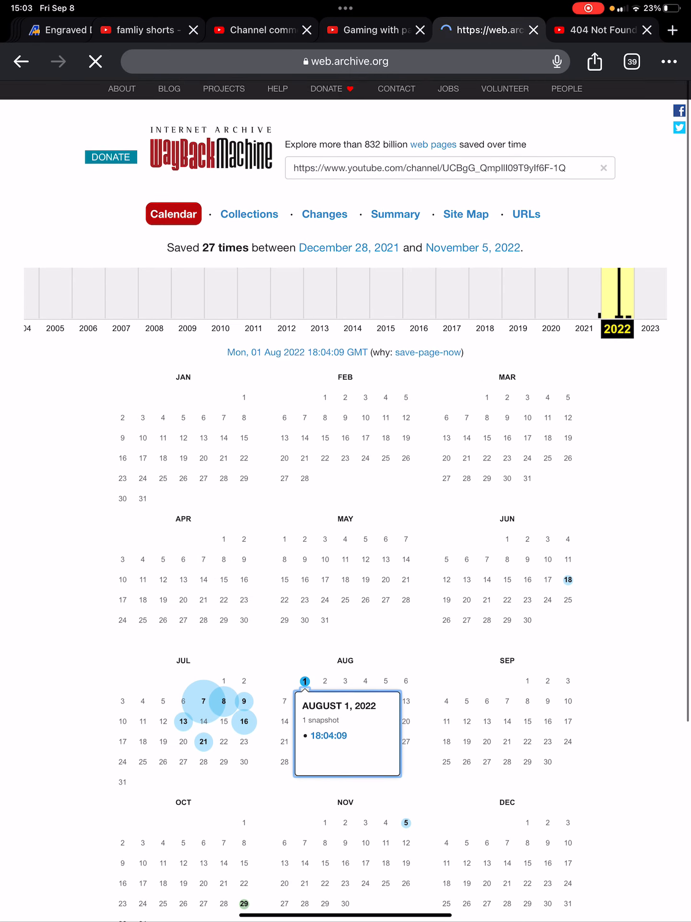
scroll(346, 504, down, 2)
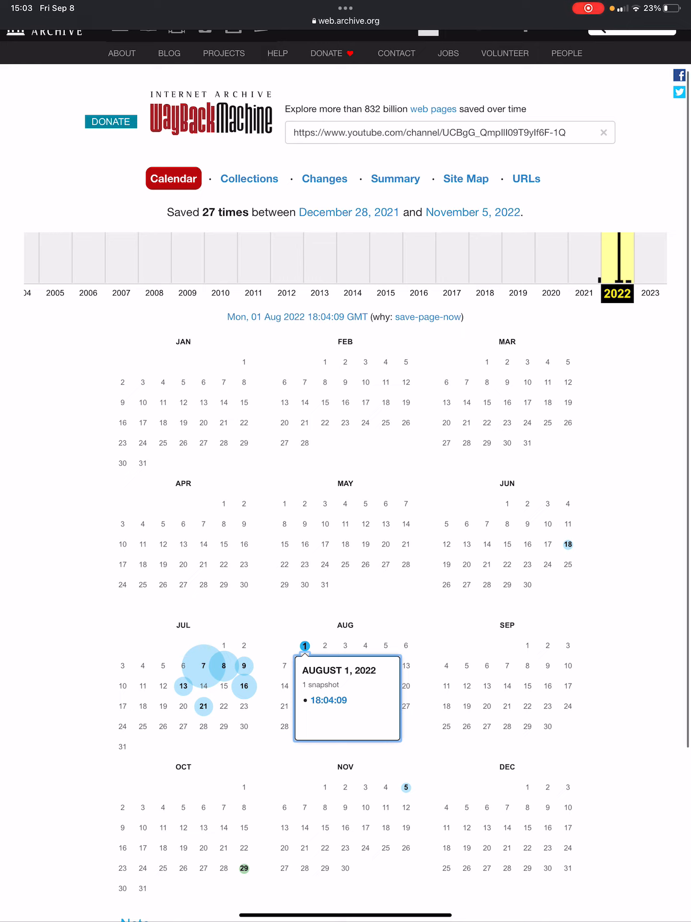
scroll(346, 461, up, 1)
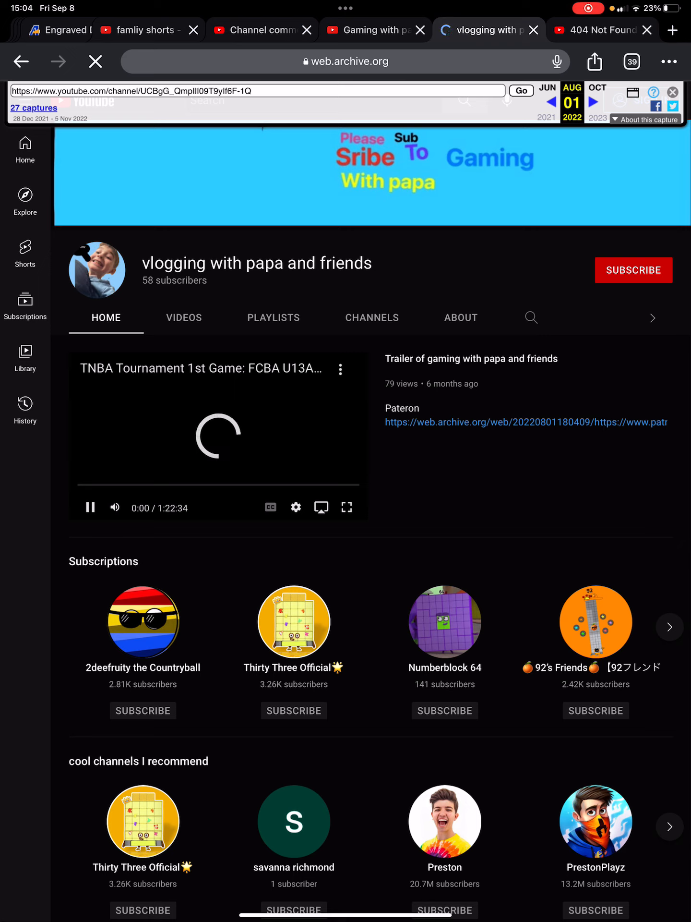
- Switch the archived channel page to its Videos tab before going back to the calendar
click(184, 317)
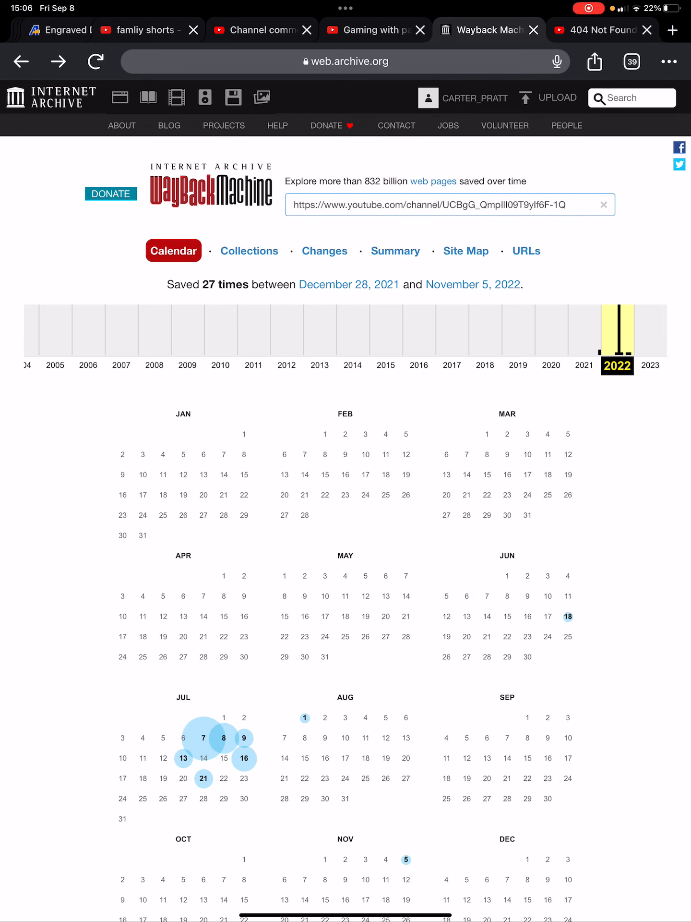
- Open the July 7, 2022 capture from 21:37:37
click(204, 737)
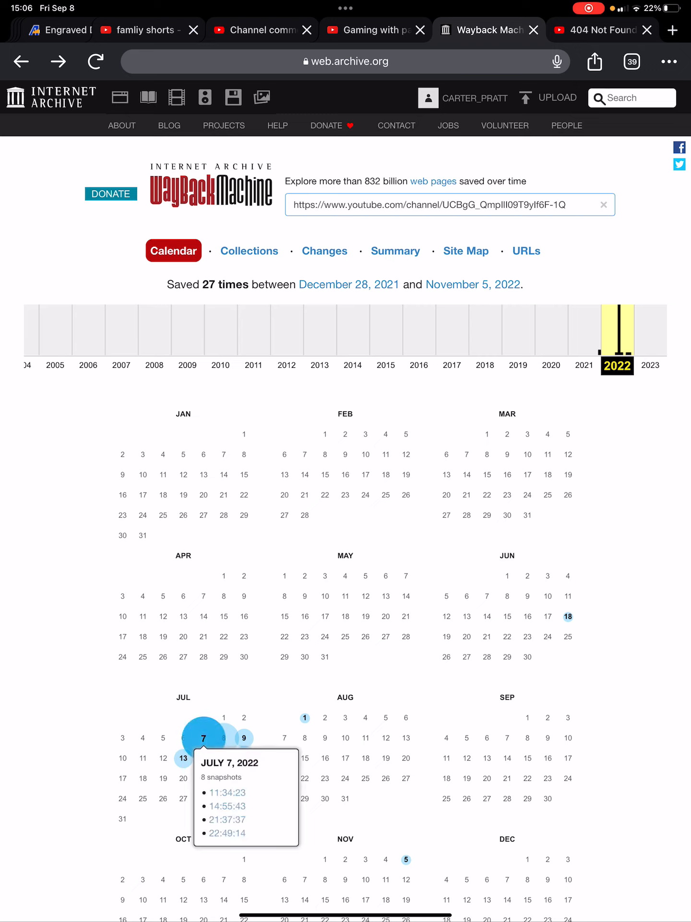
click(227, 820)
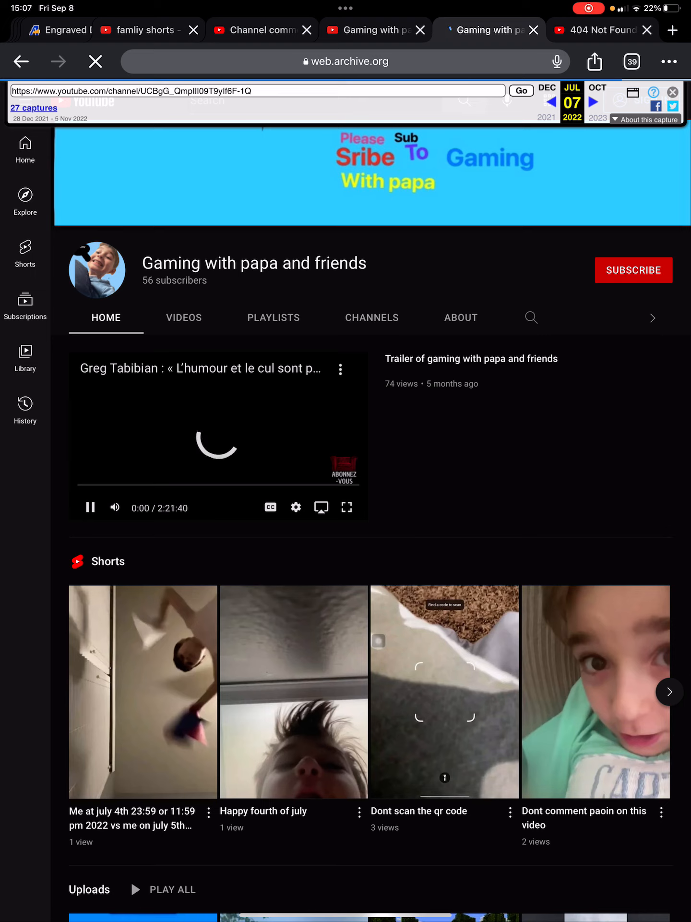
scroll(346, 576, down, 5)
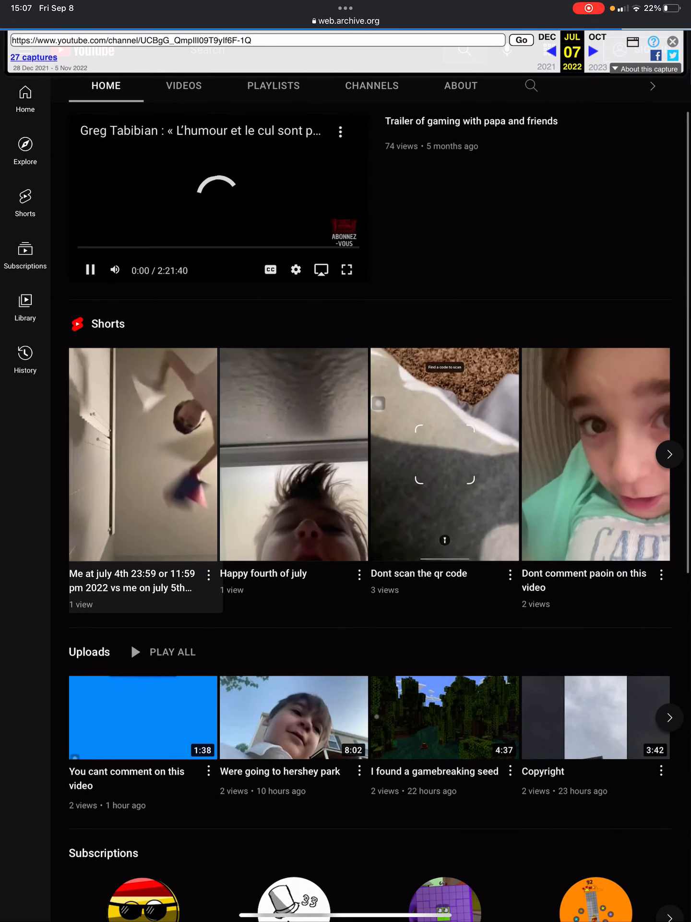
scroll(346, 576, down, 3)
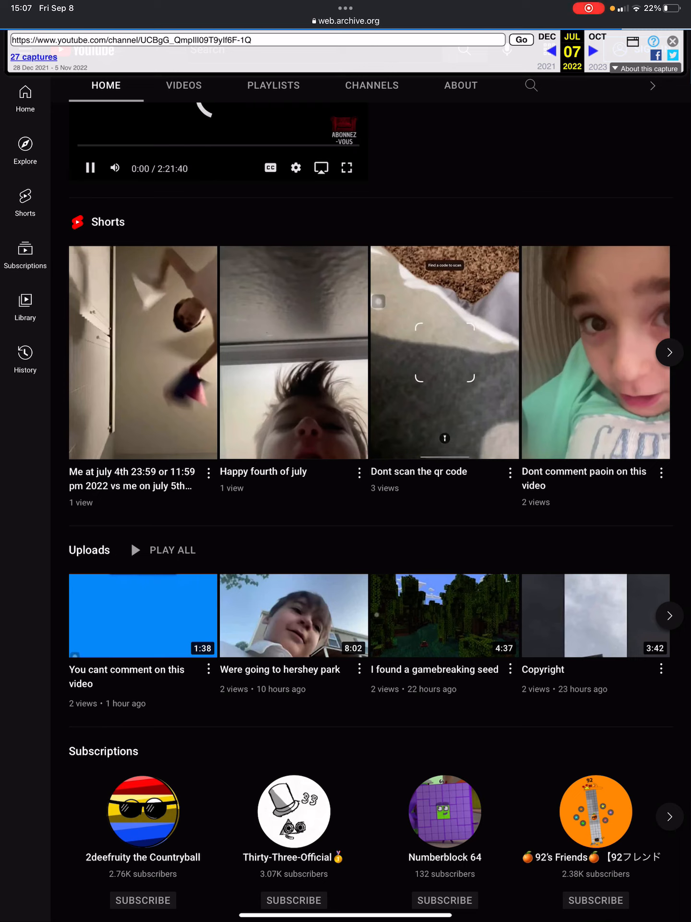
scroll(346, 504, down, 2)
scroll(346, 505, down, 8)
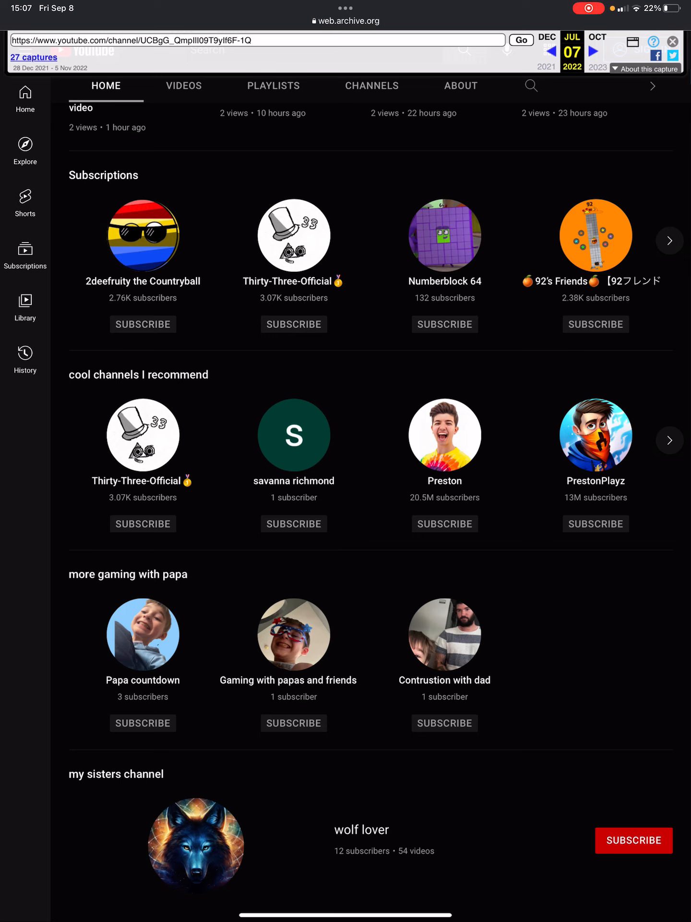
scroll(346, 461, up, 5)
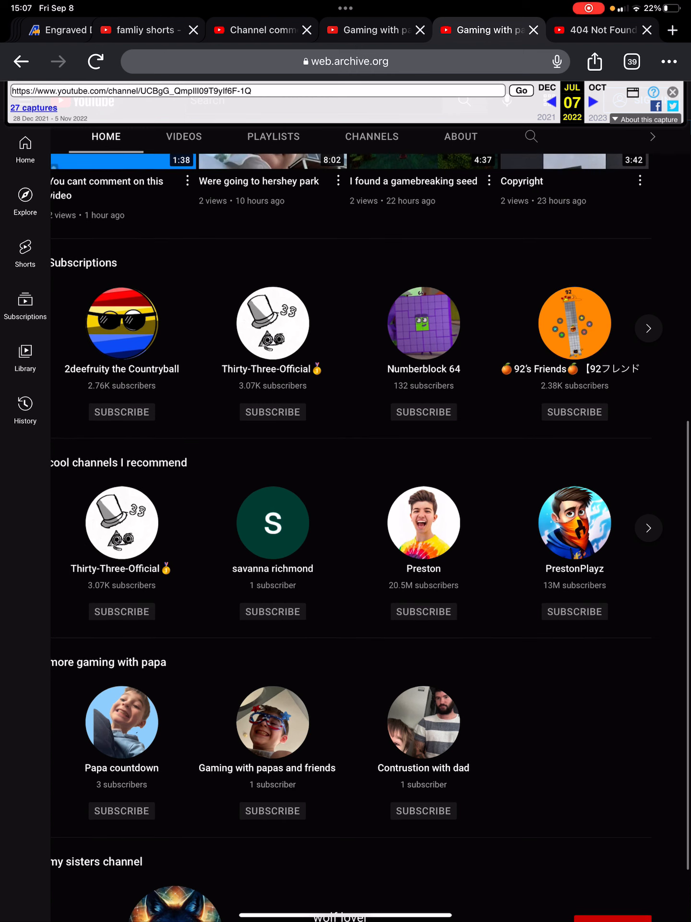
scroll(346, 504, down, 5)
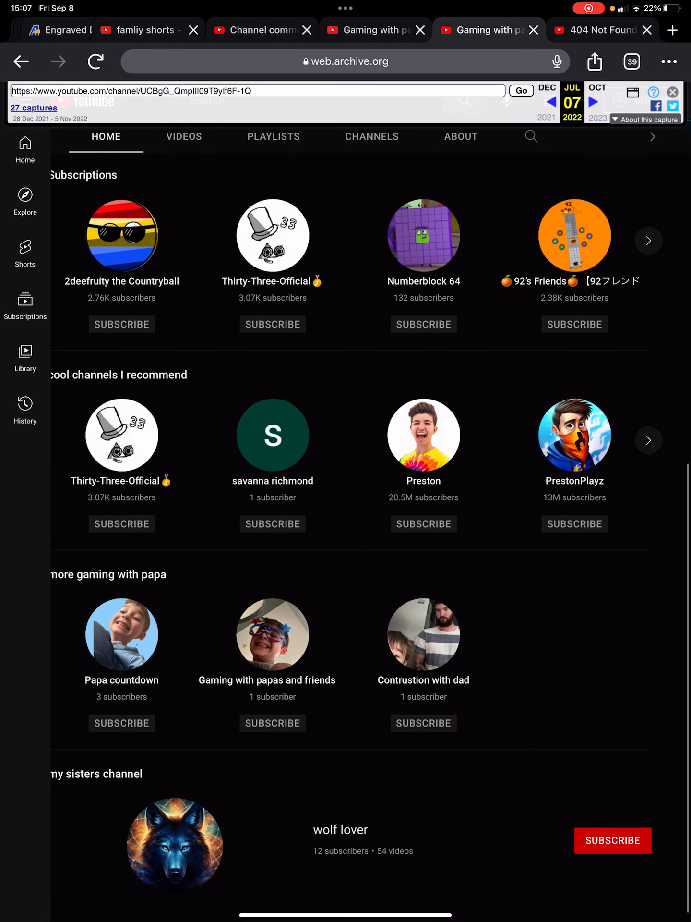
- Open the Gaming with papas and friends channel listed under more gaming with papa
click(272, 641)
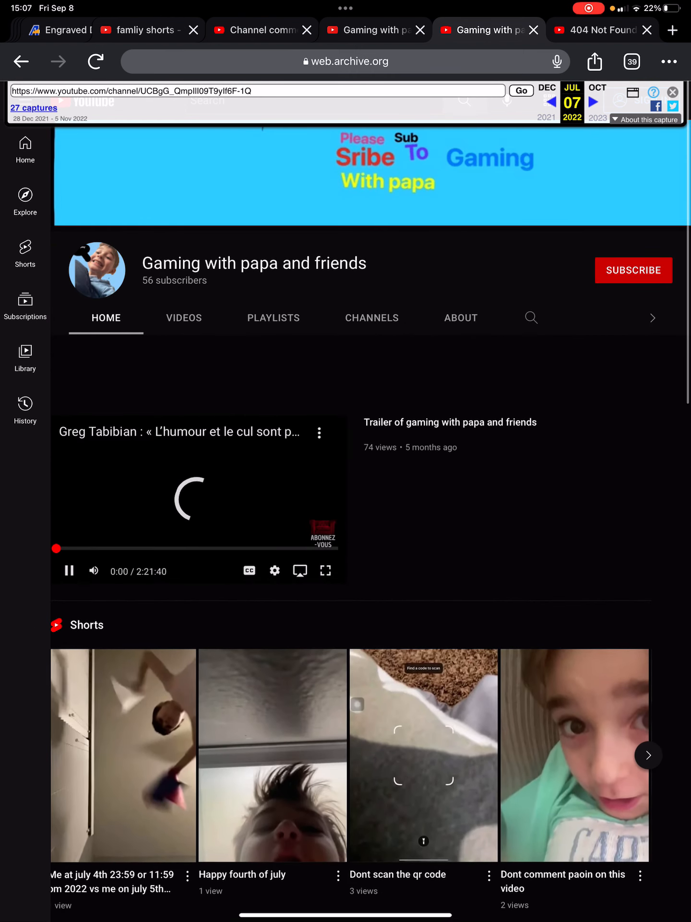
scroll(346, 504, down, 2)
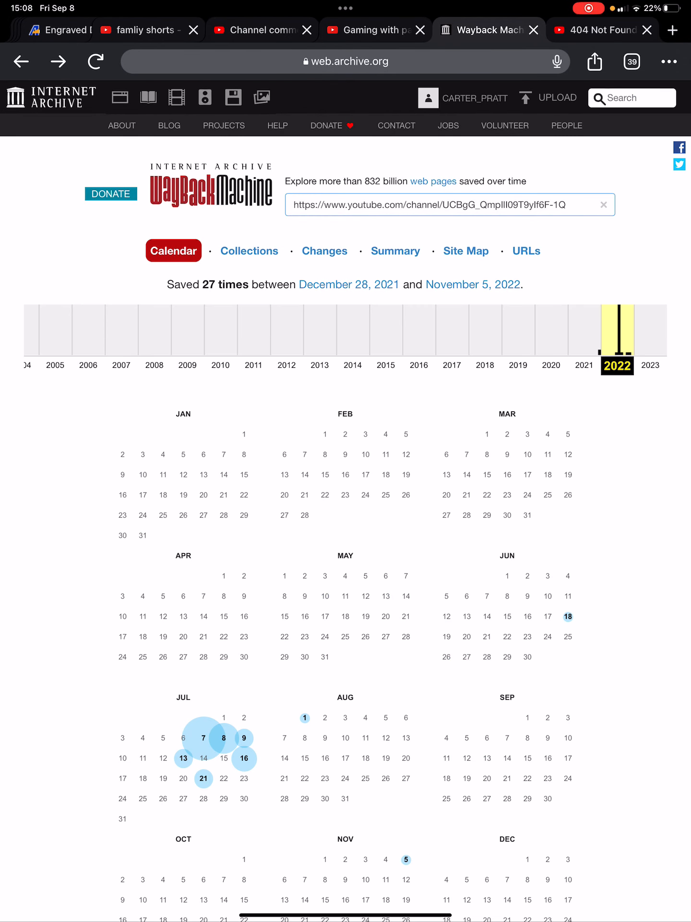
scroll(217, 749, up, 5)
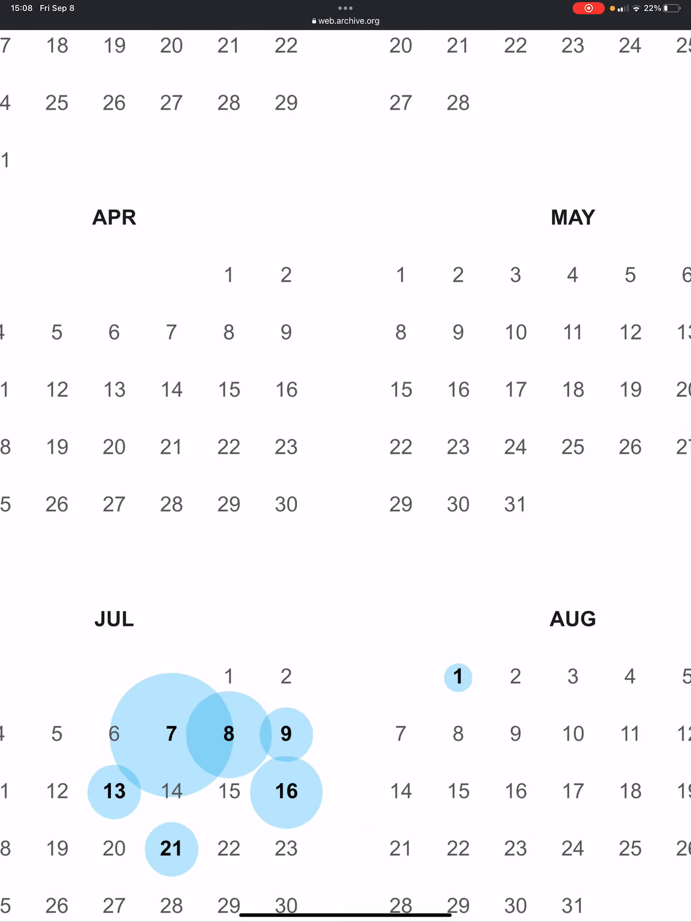
click(204, 624)
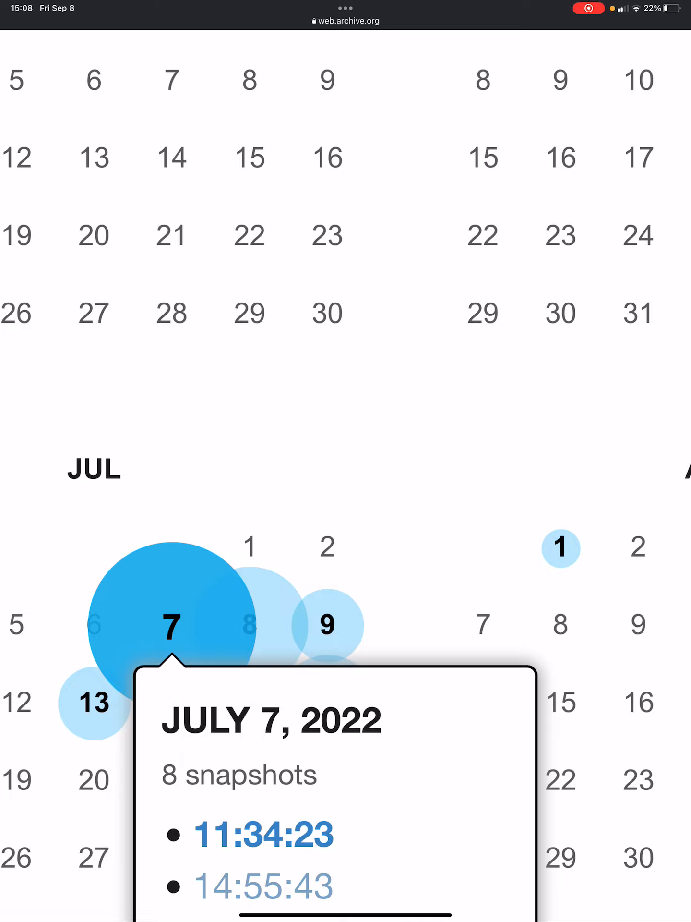
scroll(346, 504, down, 5)
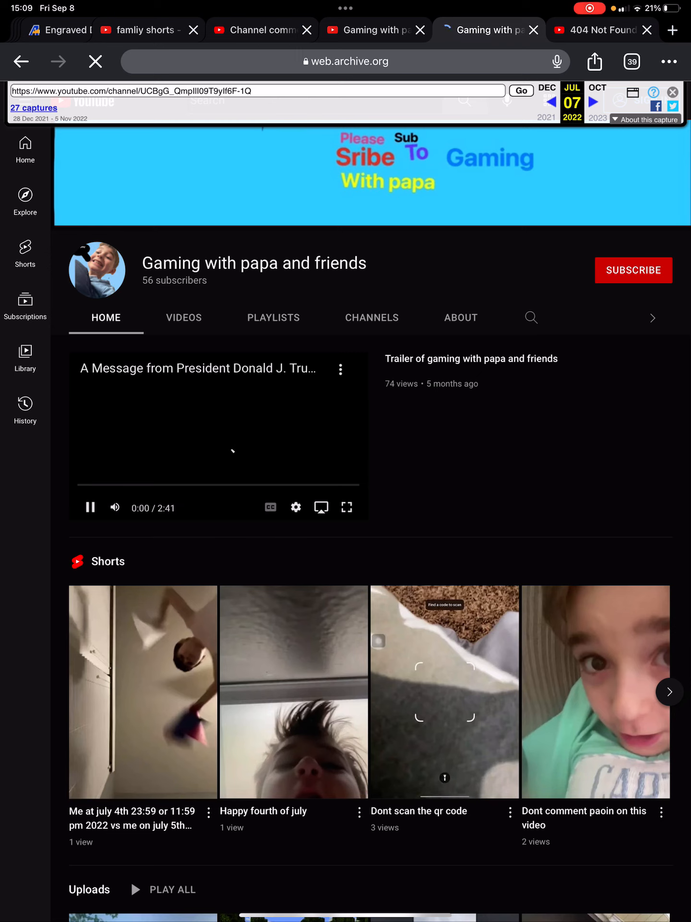
scroll(346, 576, down, 6)
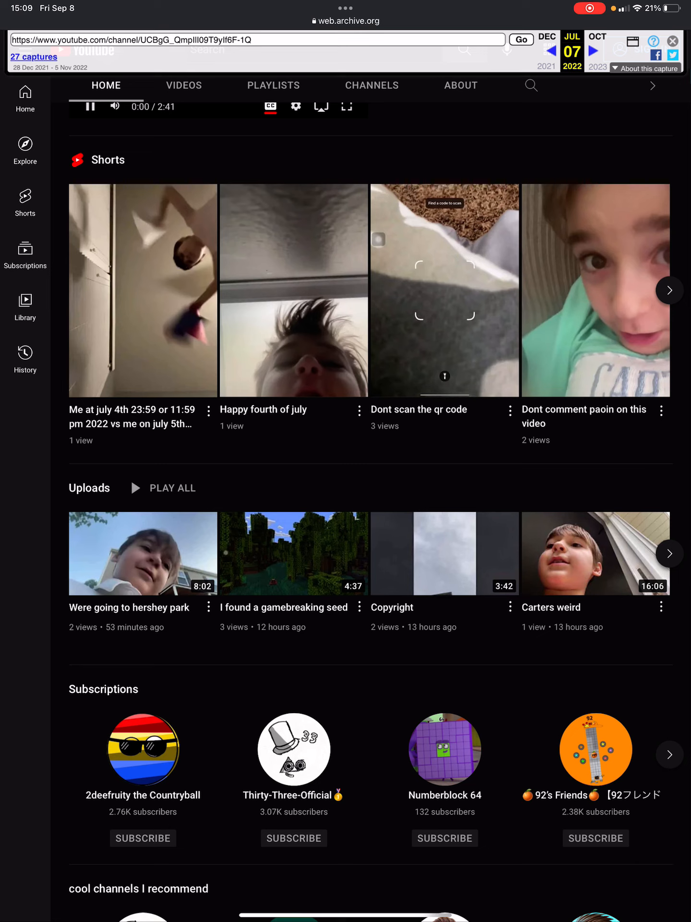
click(670, 554)
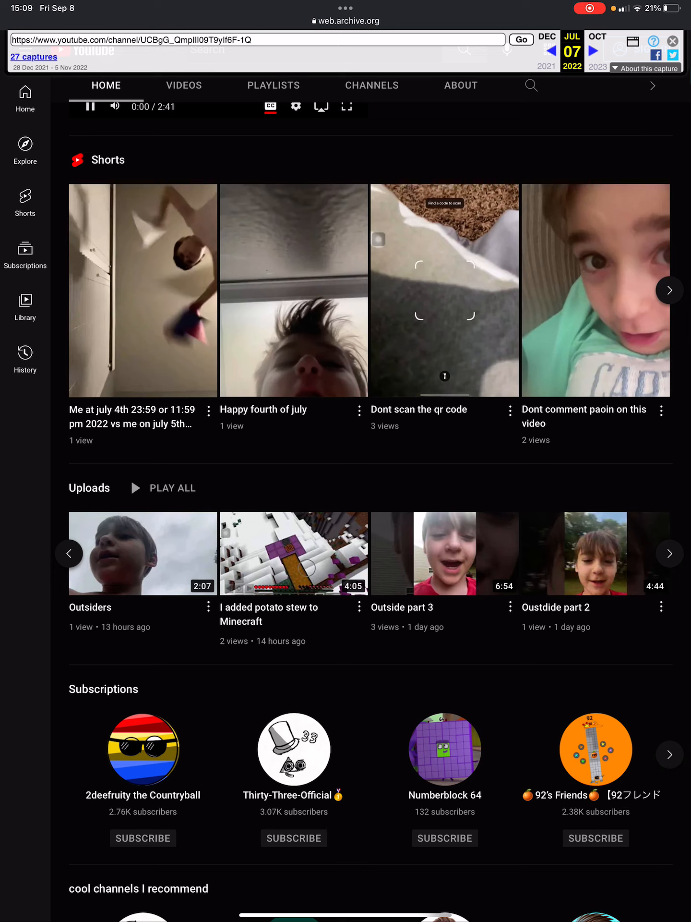
click(670, 553)
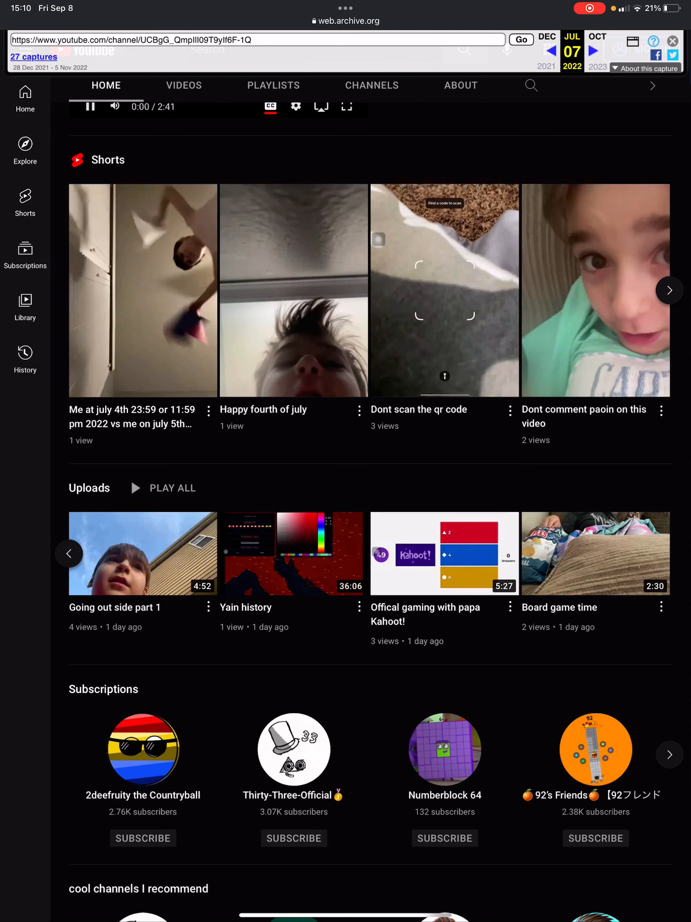
scroll(346, 461, up, 10)
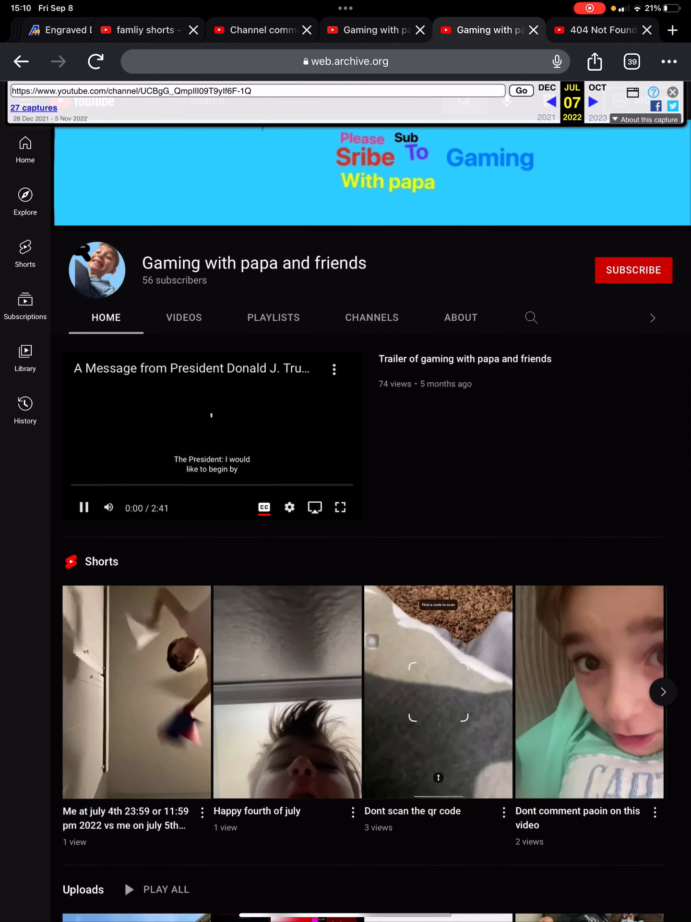
- Back on the calendar, switch to 2021 and load the December 28 capture from 15:06:05
click(21, 62)
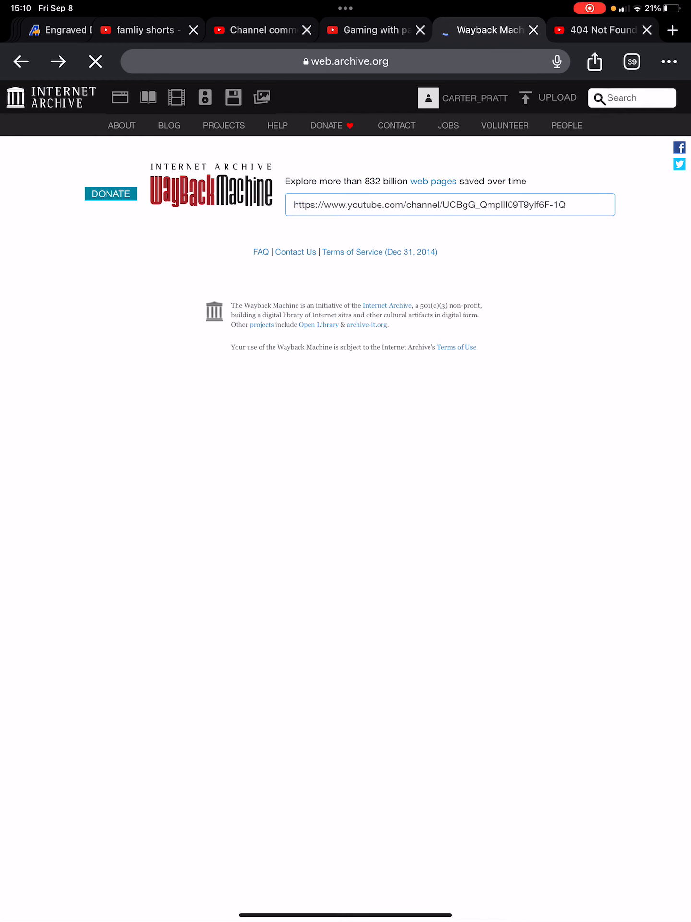
click(585, 332)
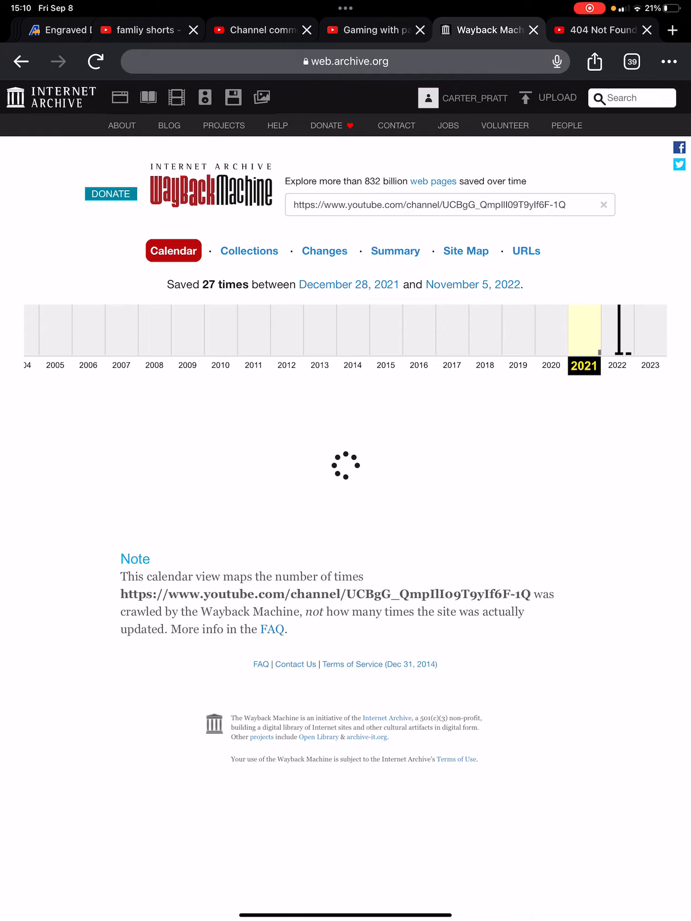
scroll(346, 504, down, 2)
scroll(346, 504, down, 5)
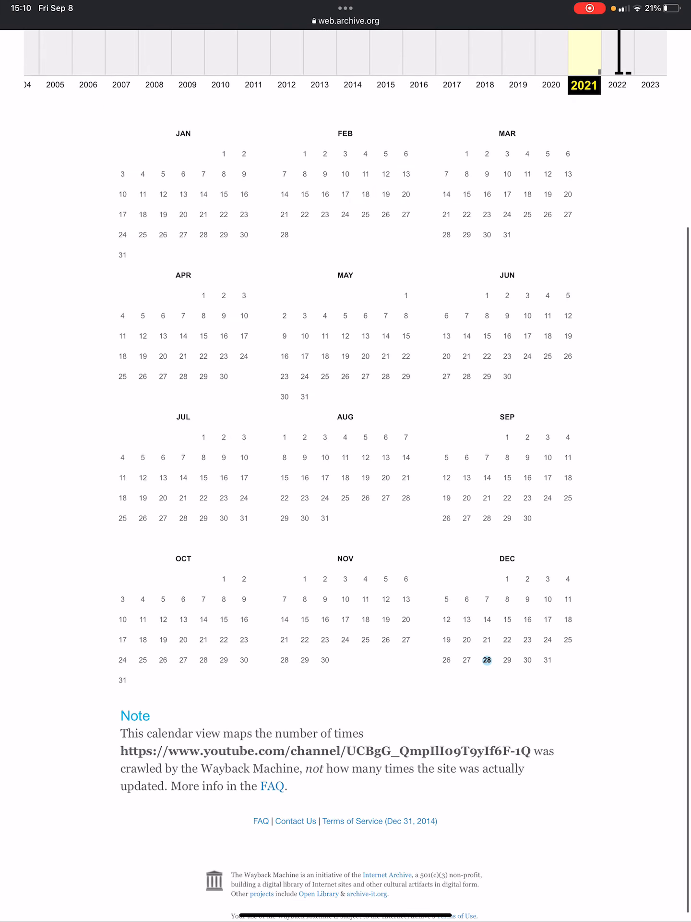
scroll(487, 857, up, 8)
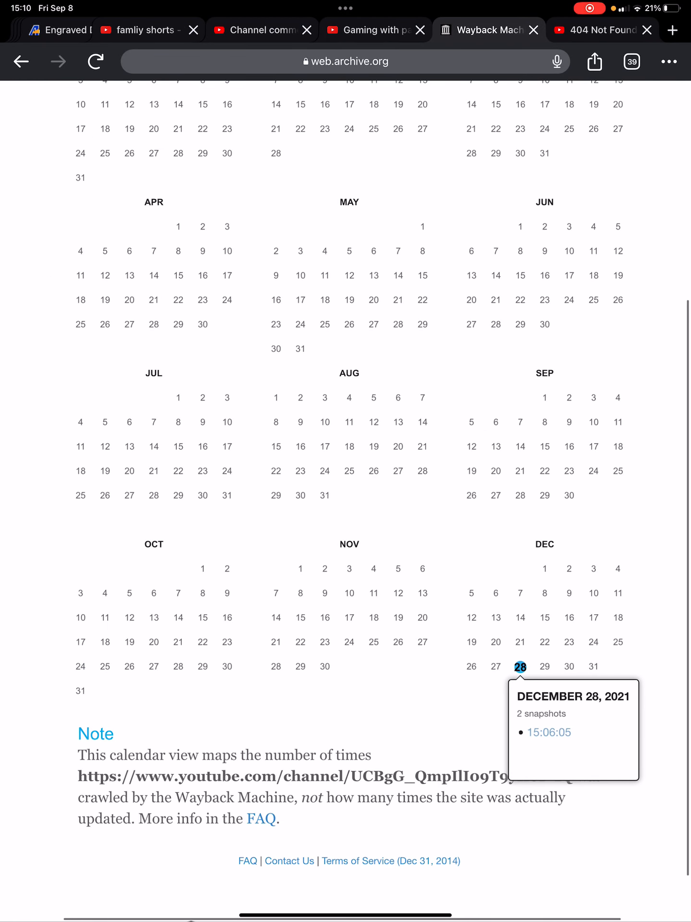
click(550, 732)
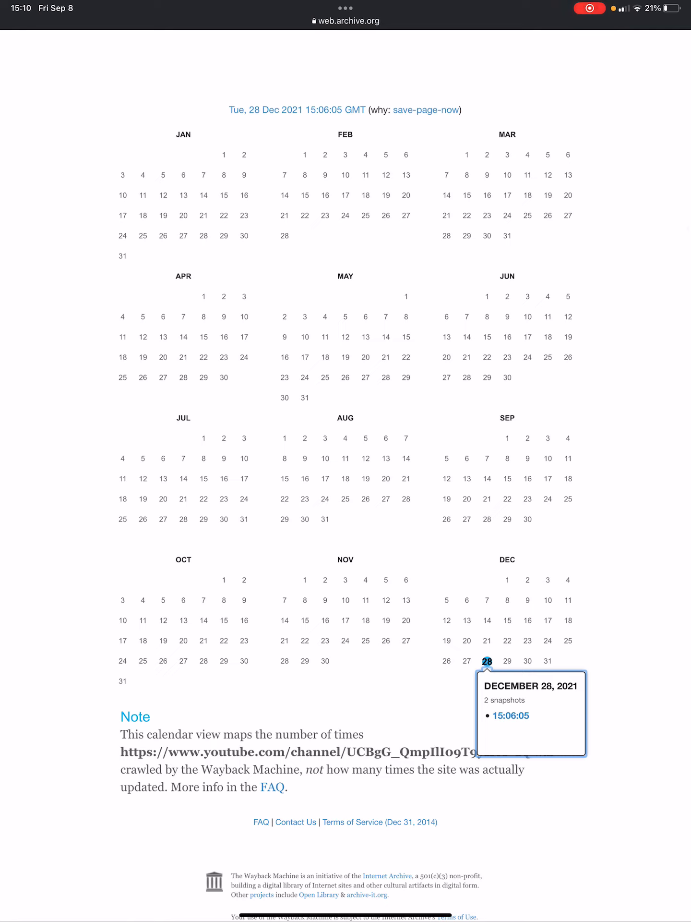
- Browse the archived Uploads carousel and peek at the Self portrait video in a side window
click(511, 715)
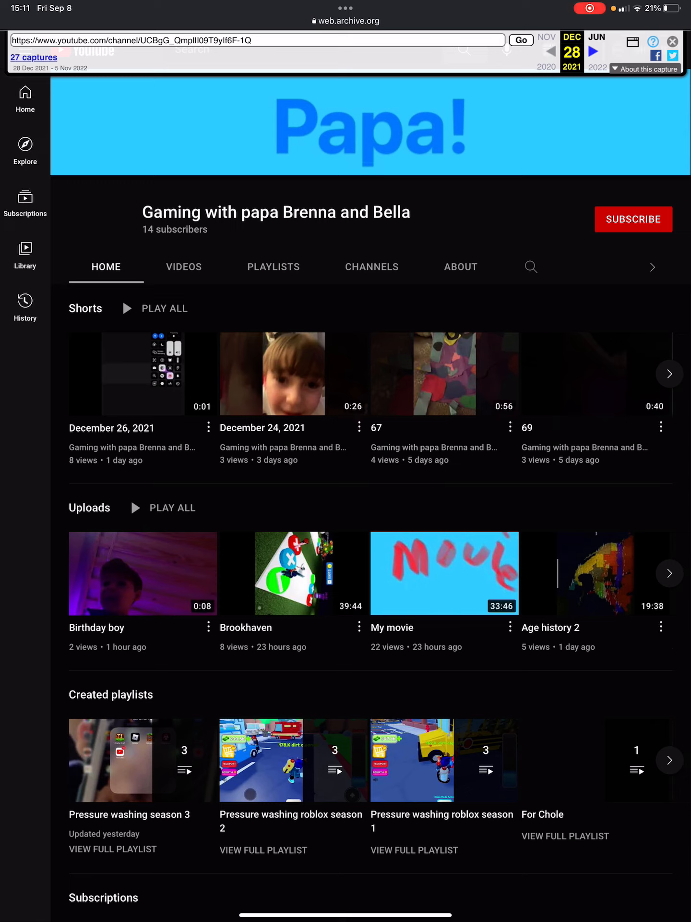
scroll(360, 504, down, 5)
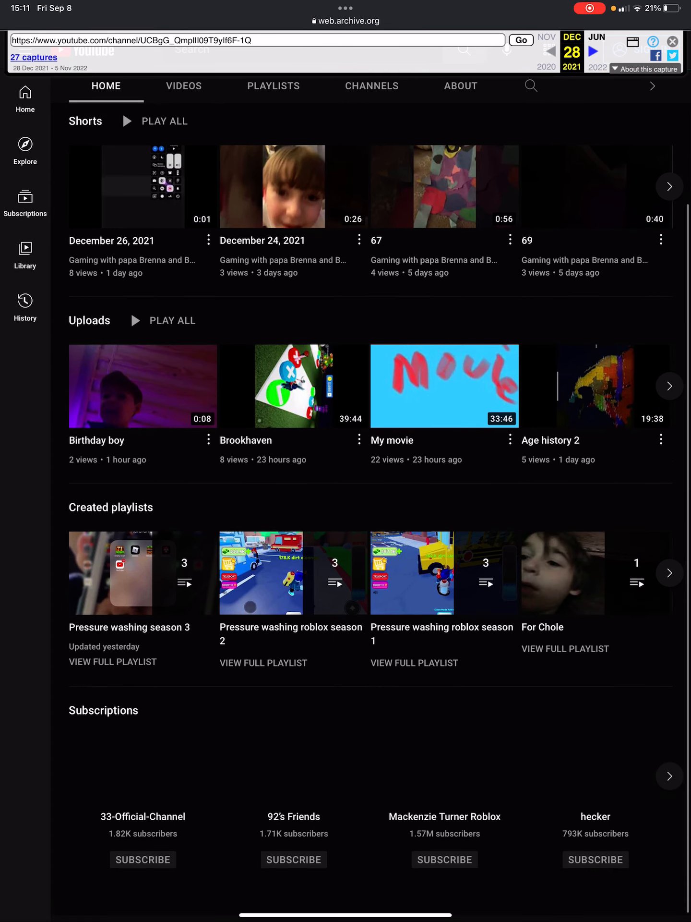
scroll(360, 504, up, 5)
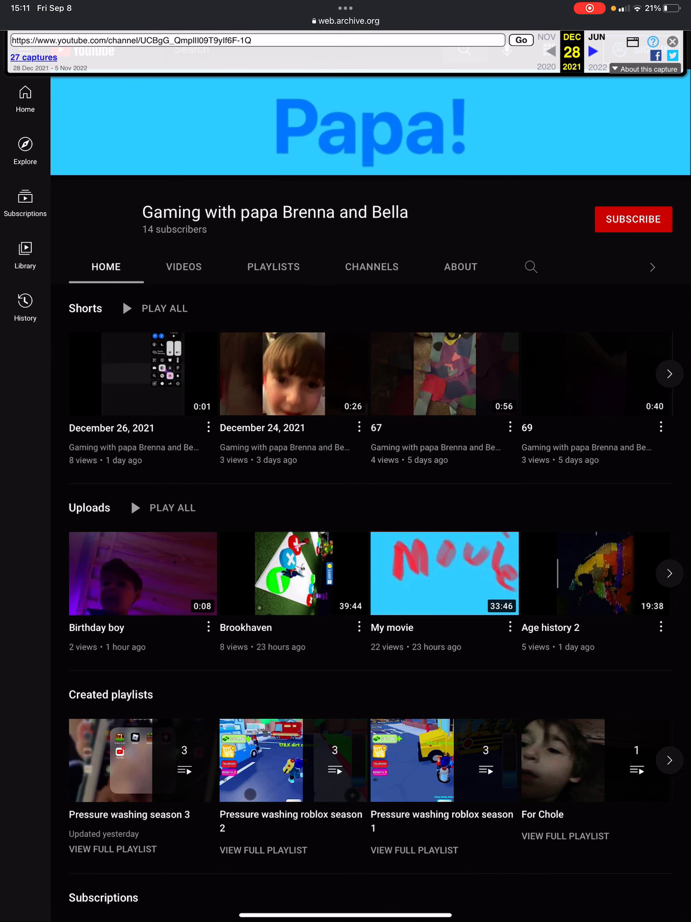
scroll(360, 505, up, 1)
scroll(361, 505, down, 1)
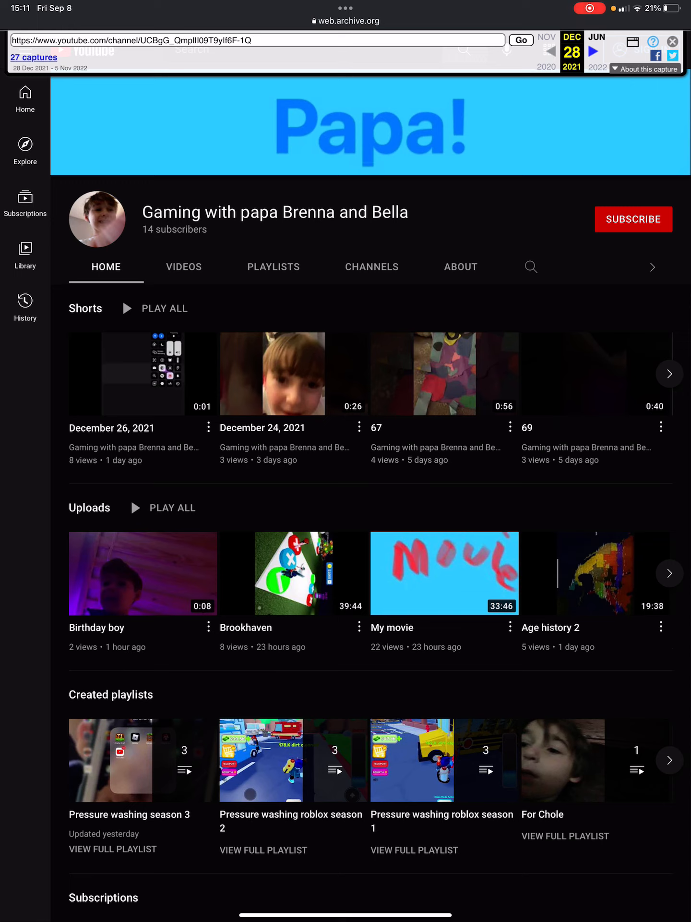
click(669, 573)
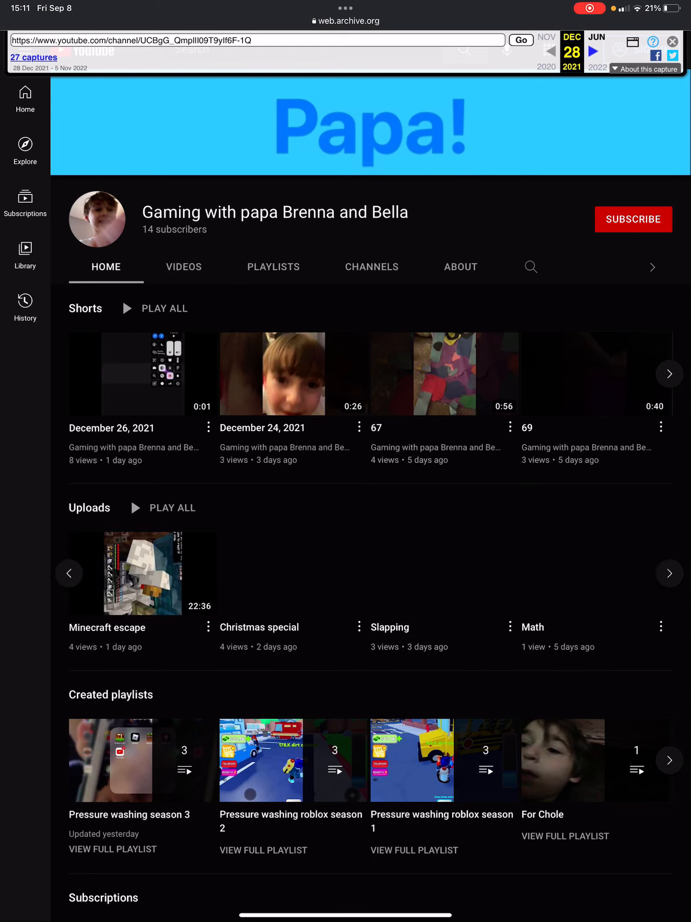
click(670, 574)
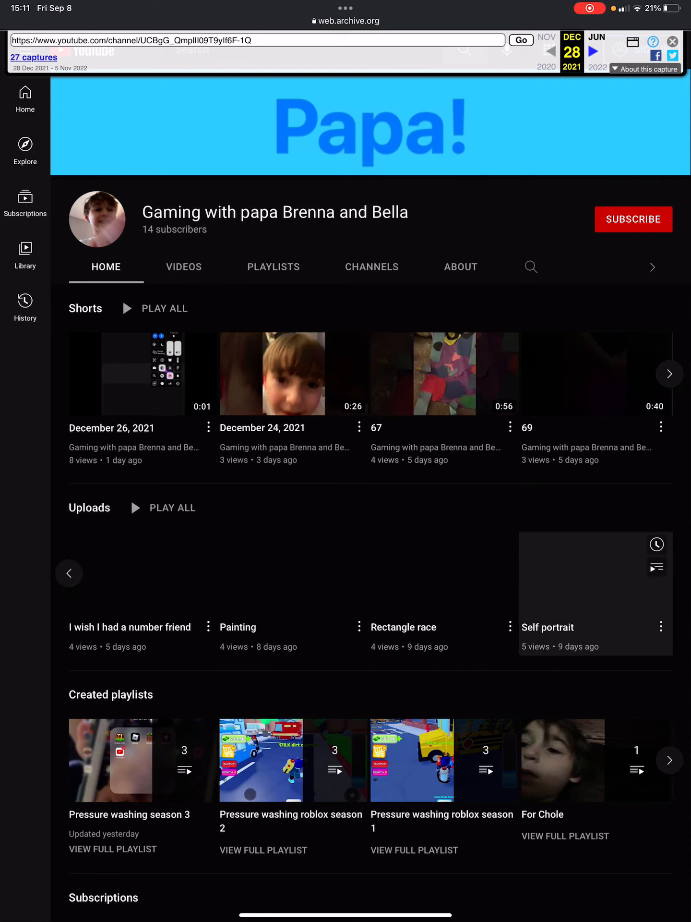
right_click(599, 574)
drag(598, 573, 663, 461)
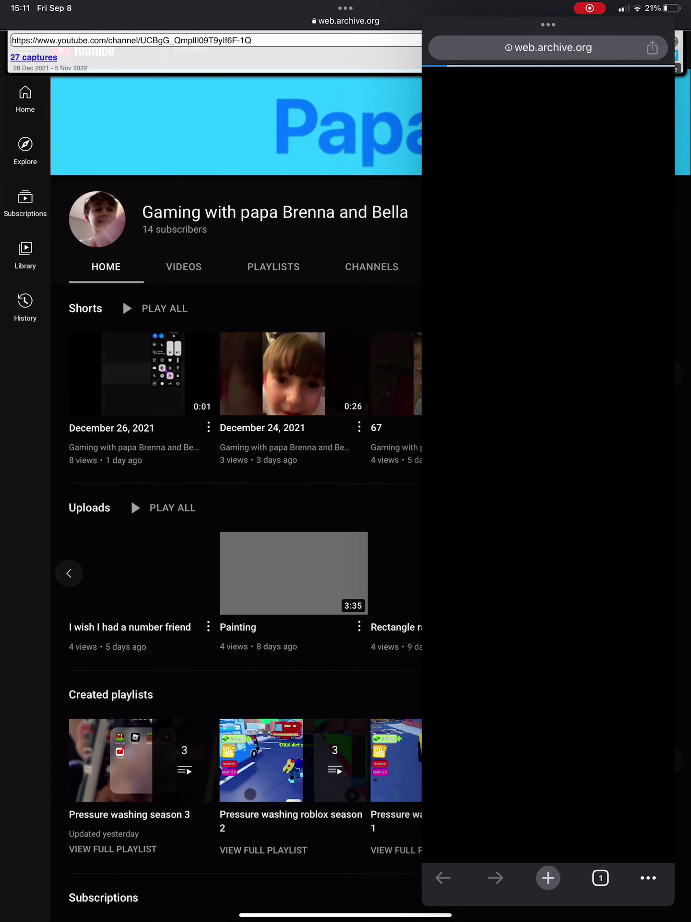
drag(548, 25, 688, 25)
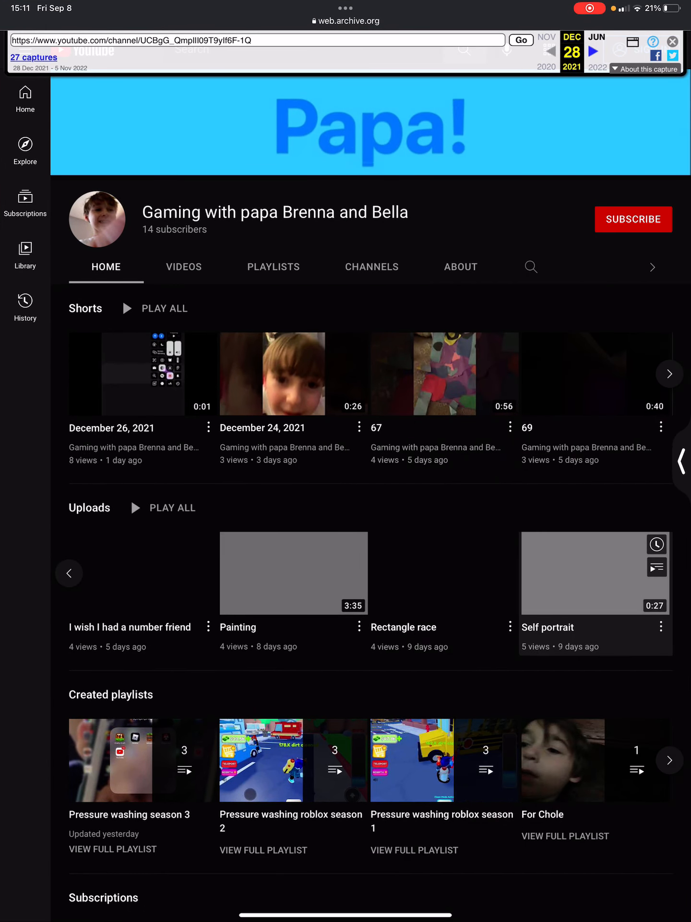
scroll(360, 504, down, 2)
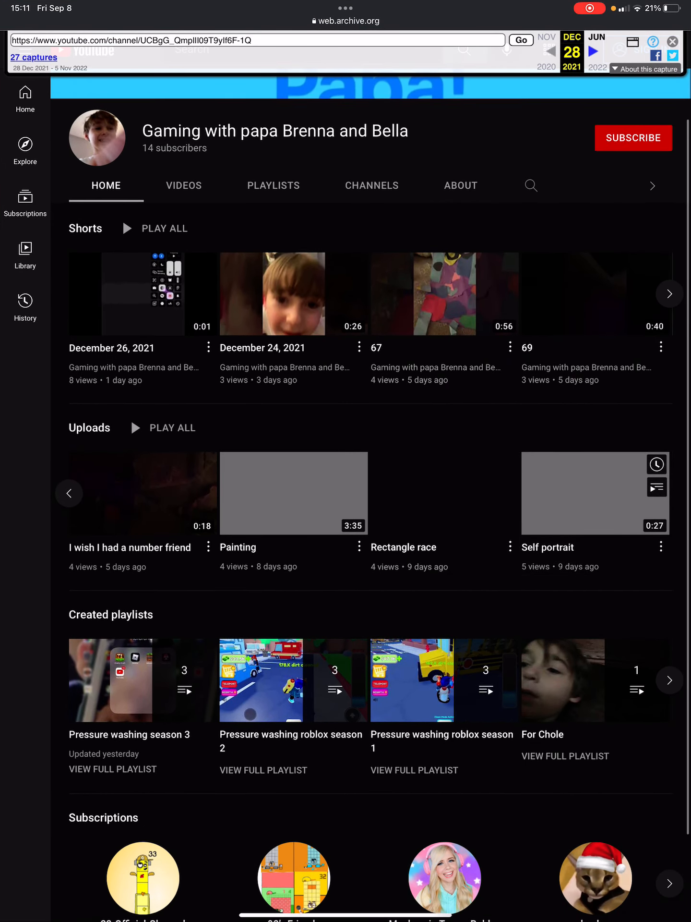
scroll(361, 504, up, 2)
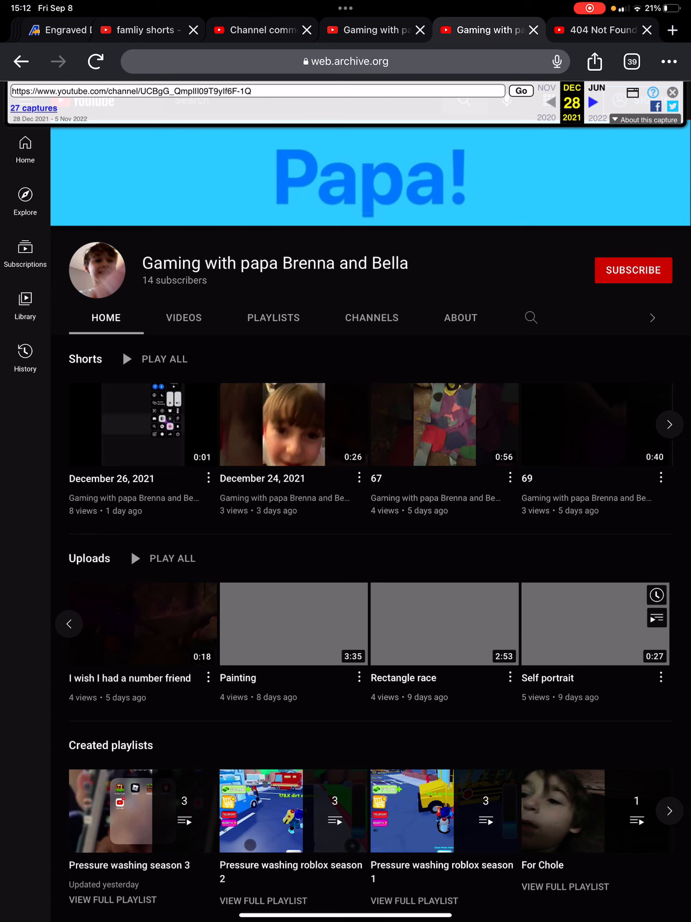
- Page the Uploads carousel back to the first videos
click(69, 624)
click(68, 624)
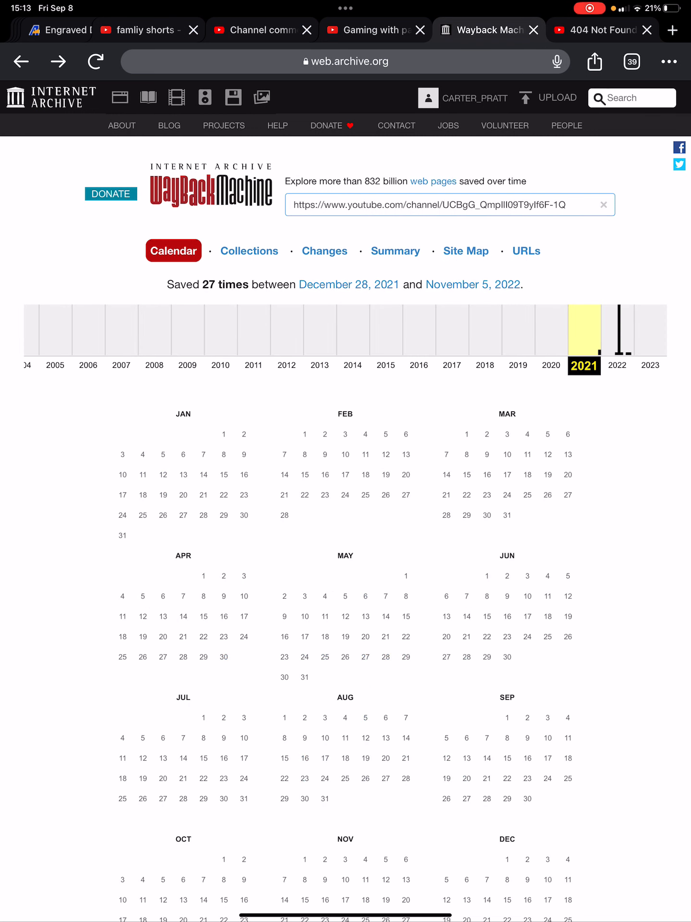
- Check the 2022 and 2023 capture calendars on the timeline
click(618, 330)
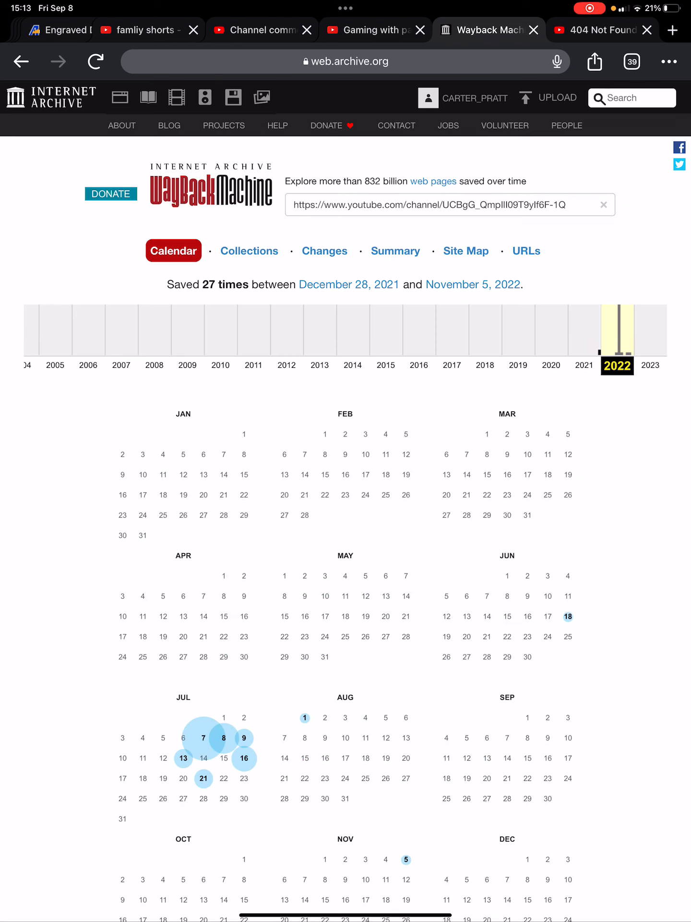
click(651, 330)
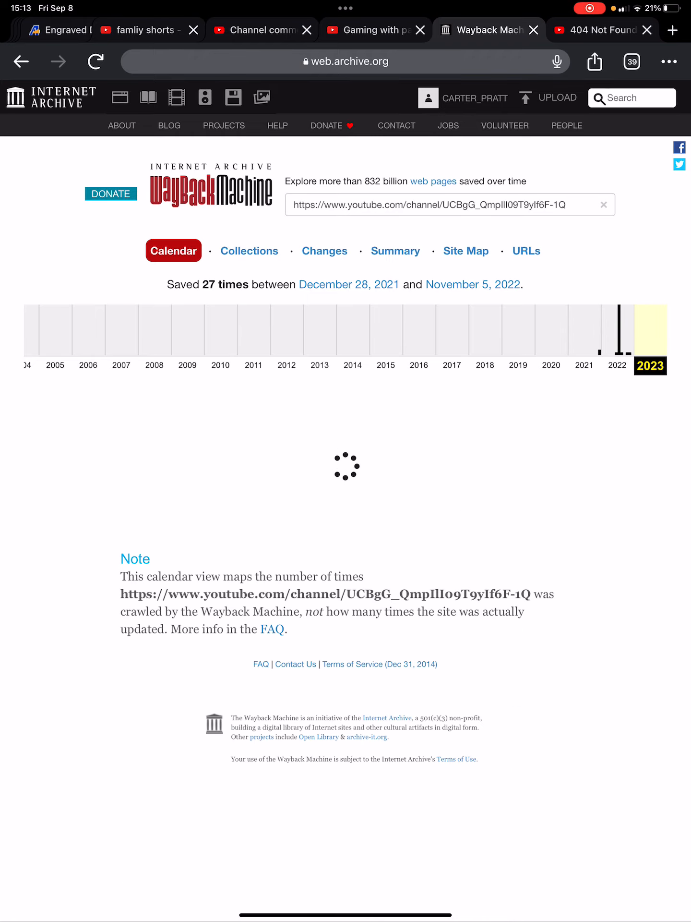
scroll(345, 576, down, 3)
scroll(346, 461, up, 3)
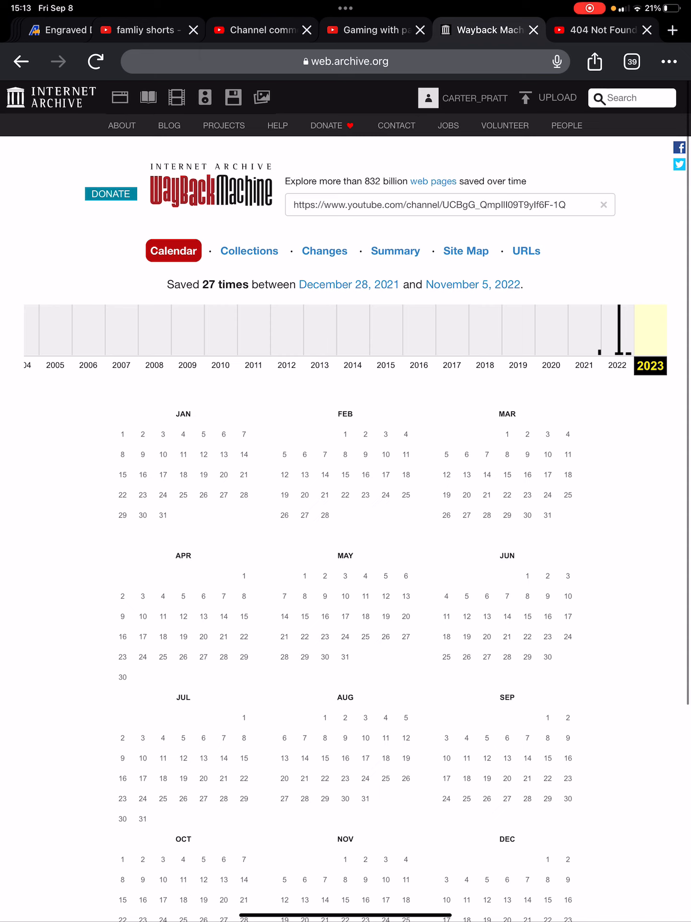
- Select the channel ID in the Wayback URL box and copy it
click(450, 205)
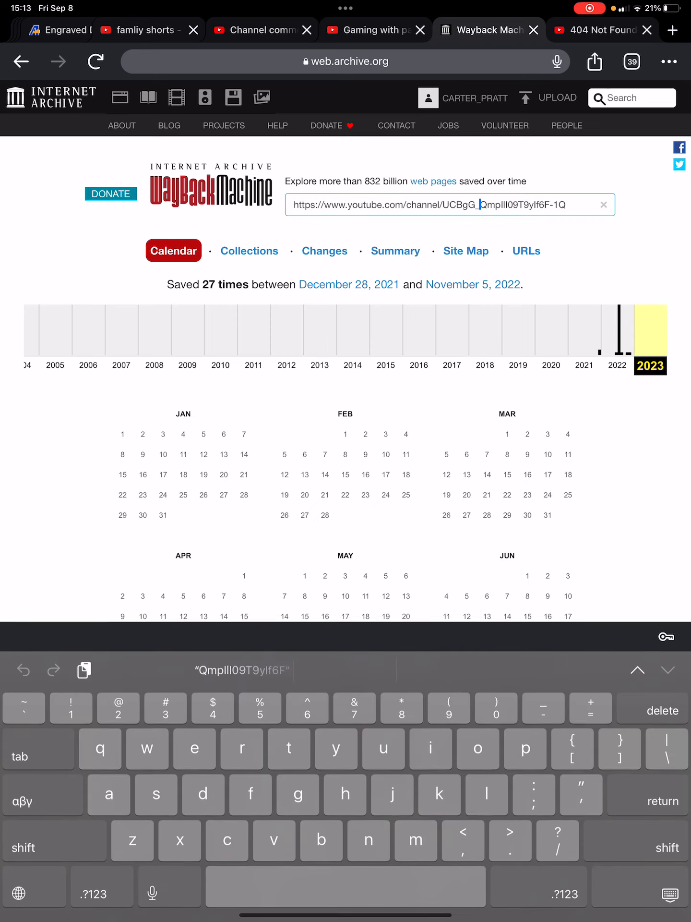
mouse_move(475, 207)
mouse_down()
mouse_move(295, 204)
mouse_move(566, 214)
mouse_up()
mouse_move(294, 200)
mouse_down()
mouse_move(456, 202)
mouse_move(442, 202)
mouse_up()
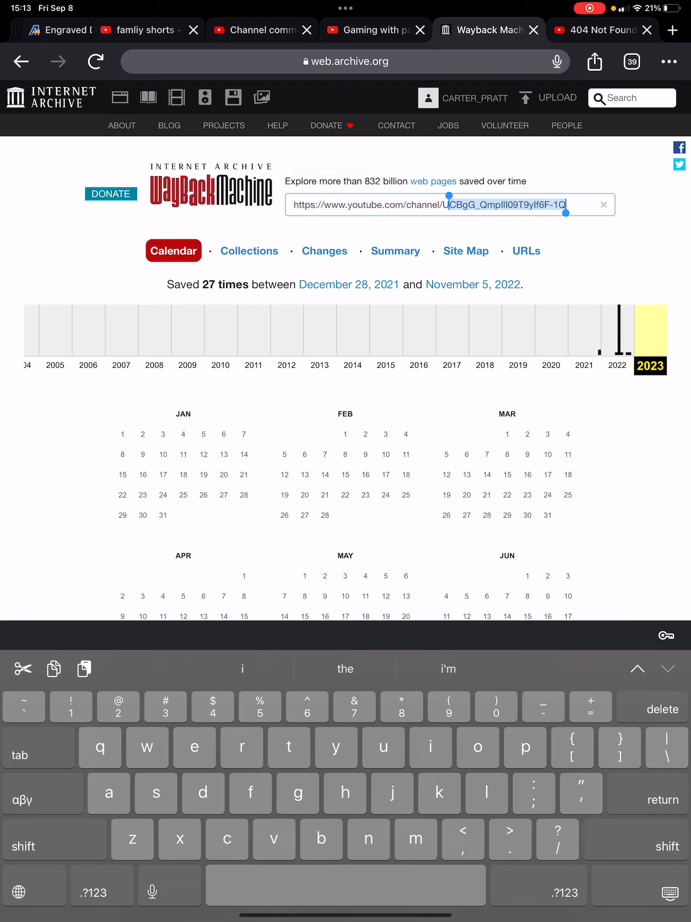
click(440, 176)
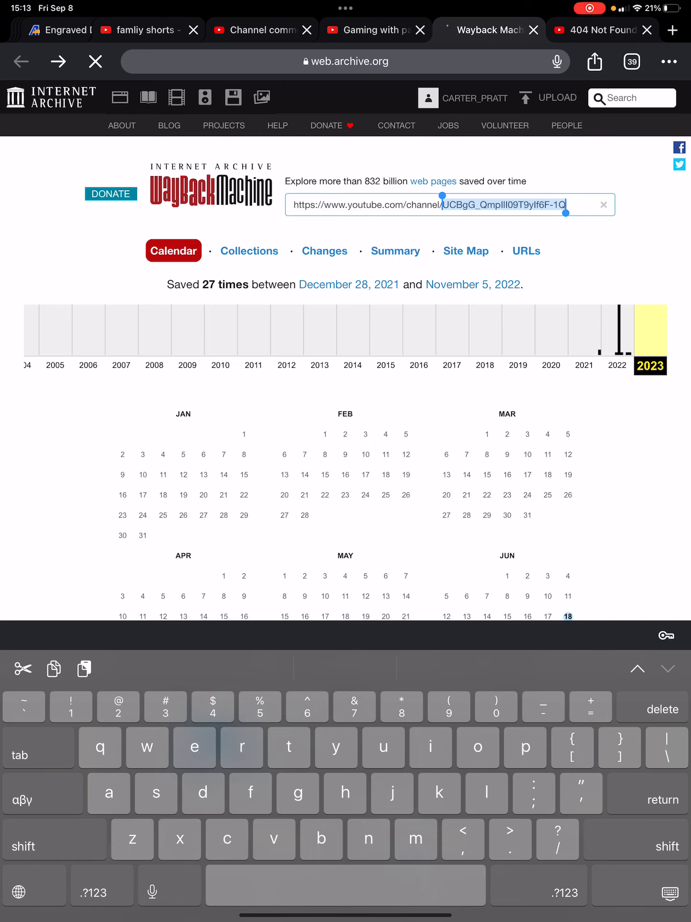
- Return to the Internet Archive home page and browse the About page and the blog
click(21, 61)
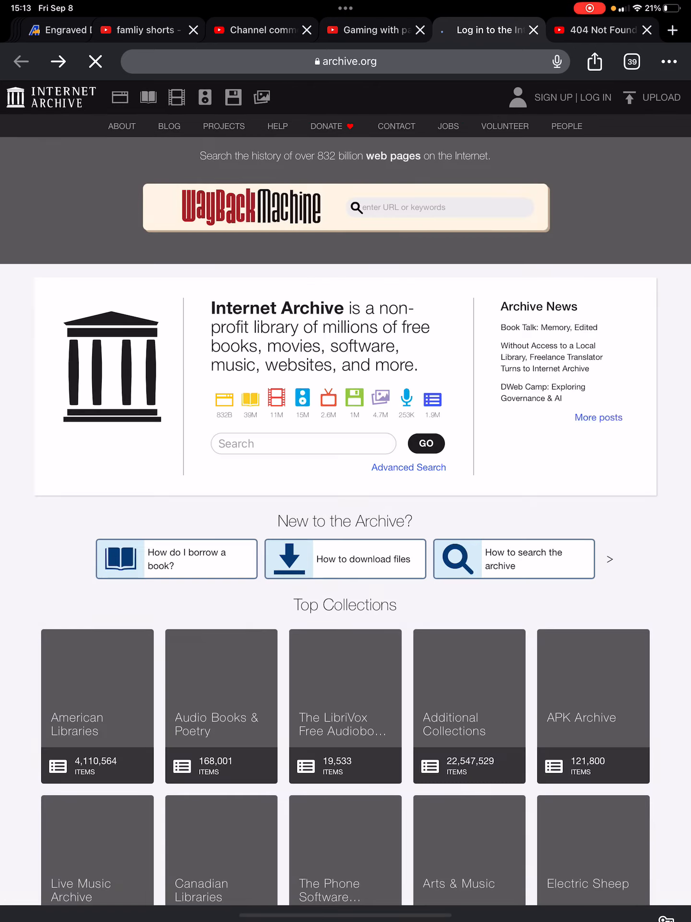
click(21, 61)
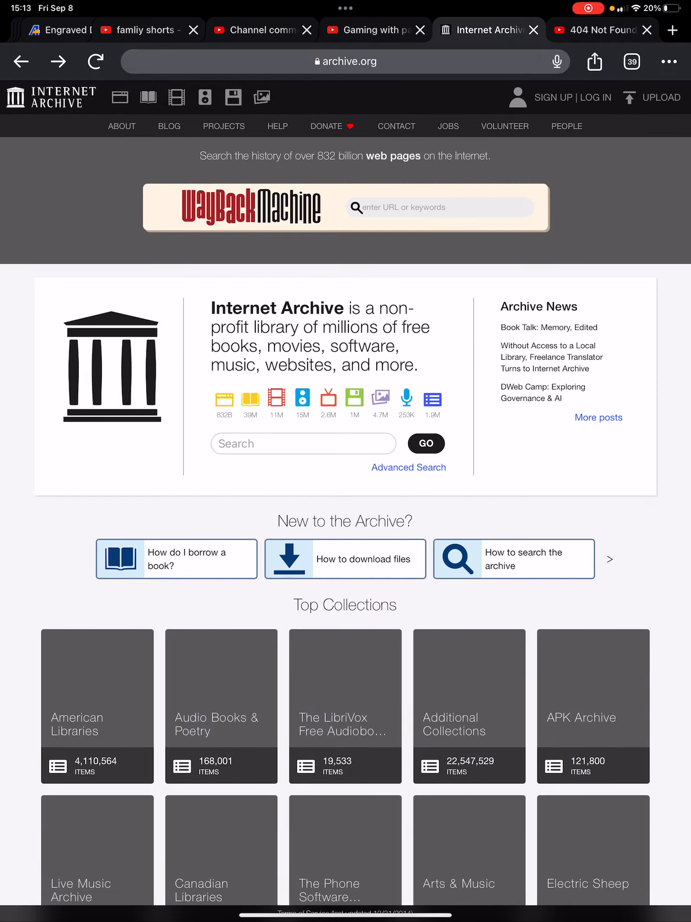
scroll(594, 705, down, 10)
scroll(346, 461, down, 5)
scroll(346, 461, up, 5)
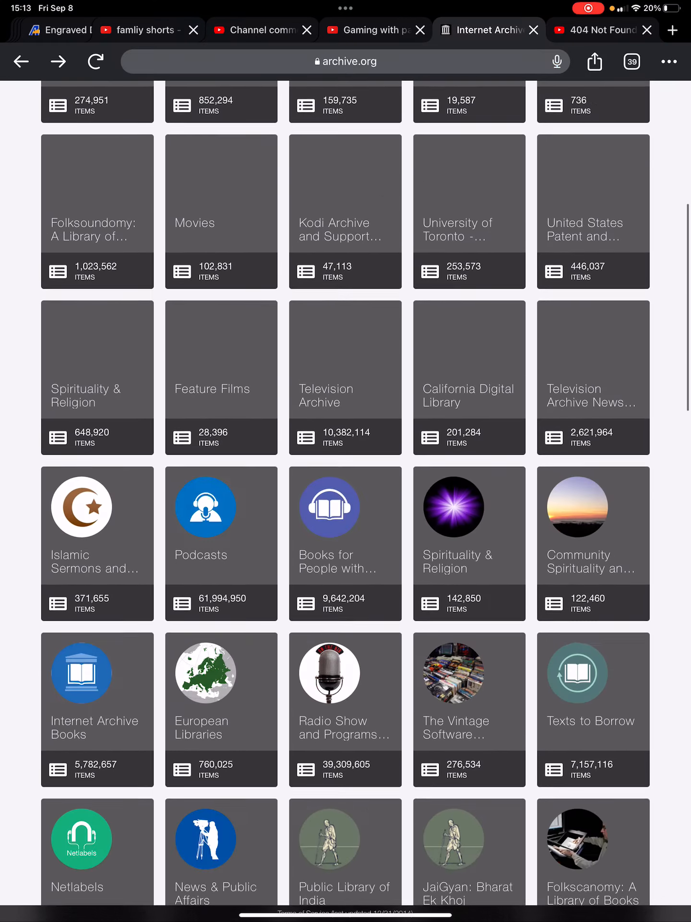
scroll(346, 461, up, 10)
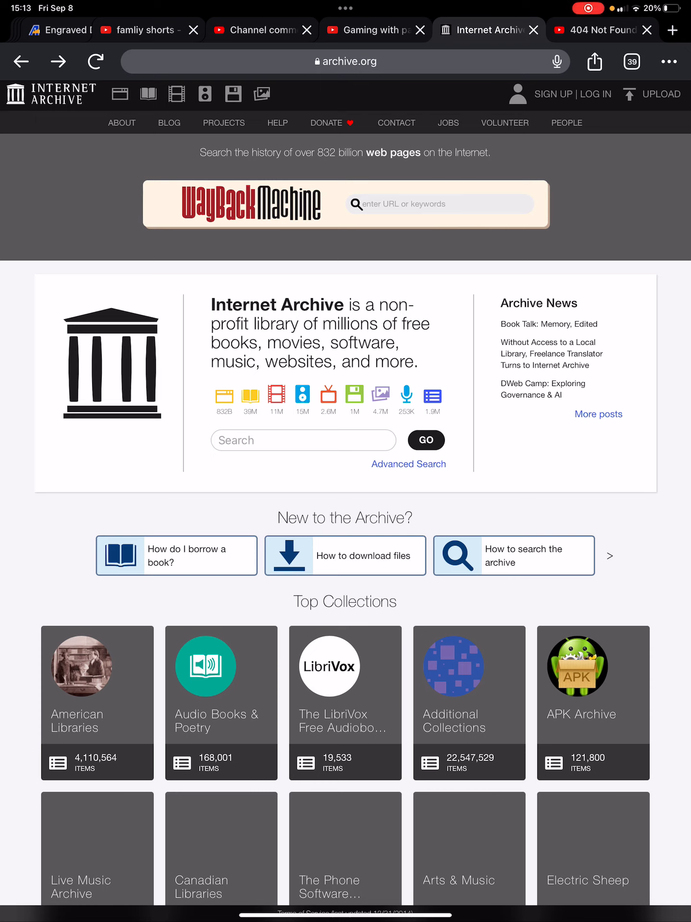
click(610, 555)
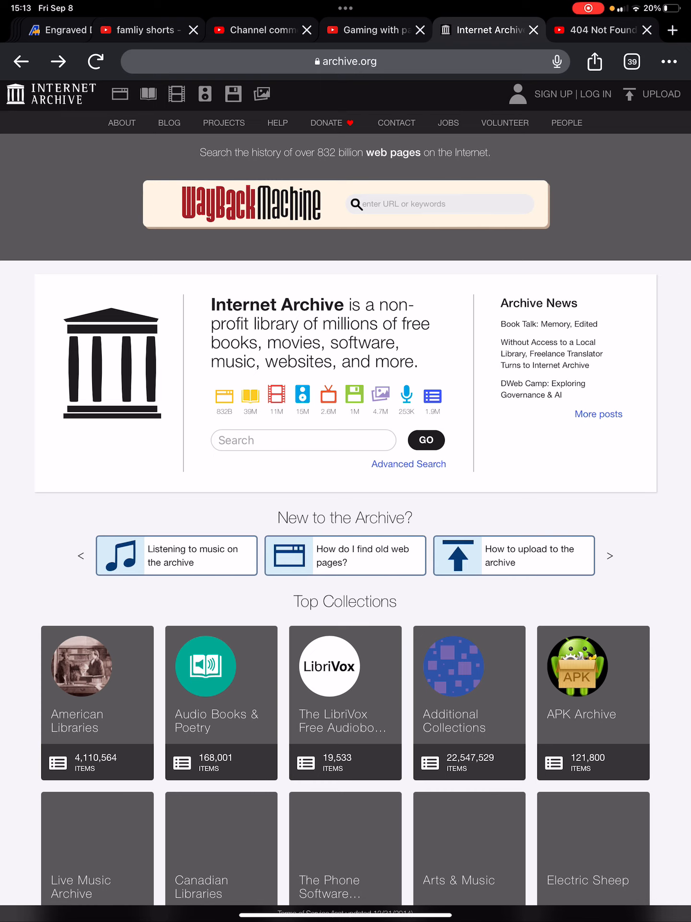
click(122, 123)
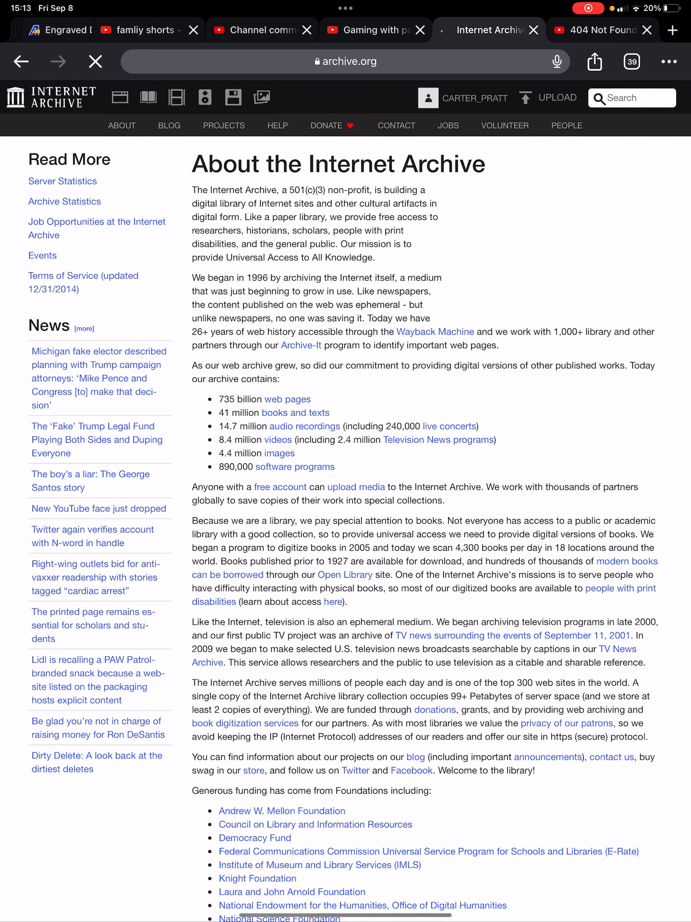
click(170, 125)
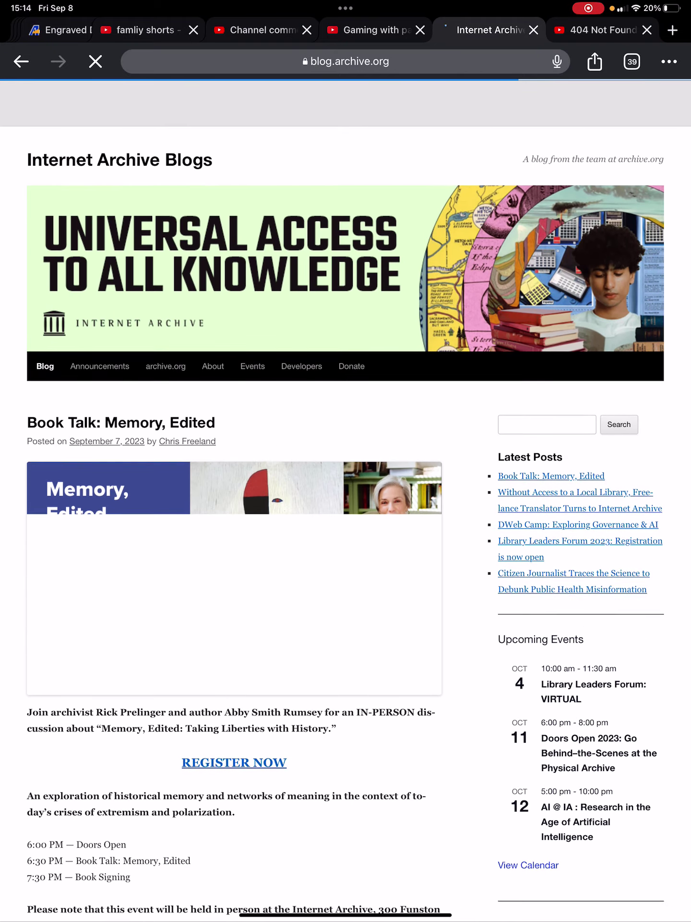
click(21, 61)
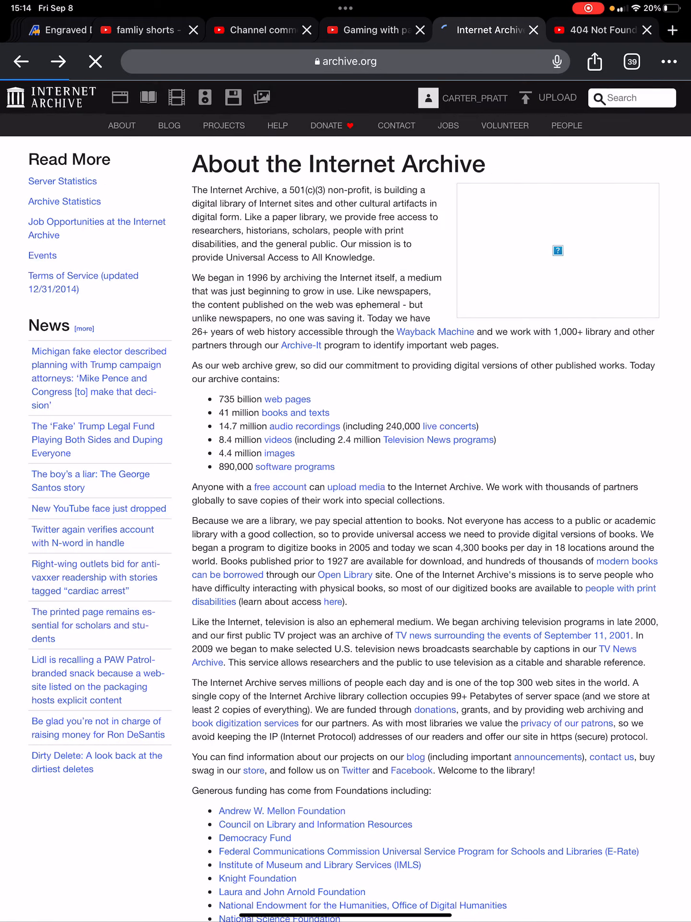
- Visit the Projects, Help Center, Contact, Jobs and board Bios pages, then head back home
click(225, 126)
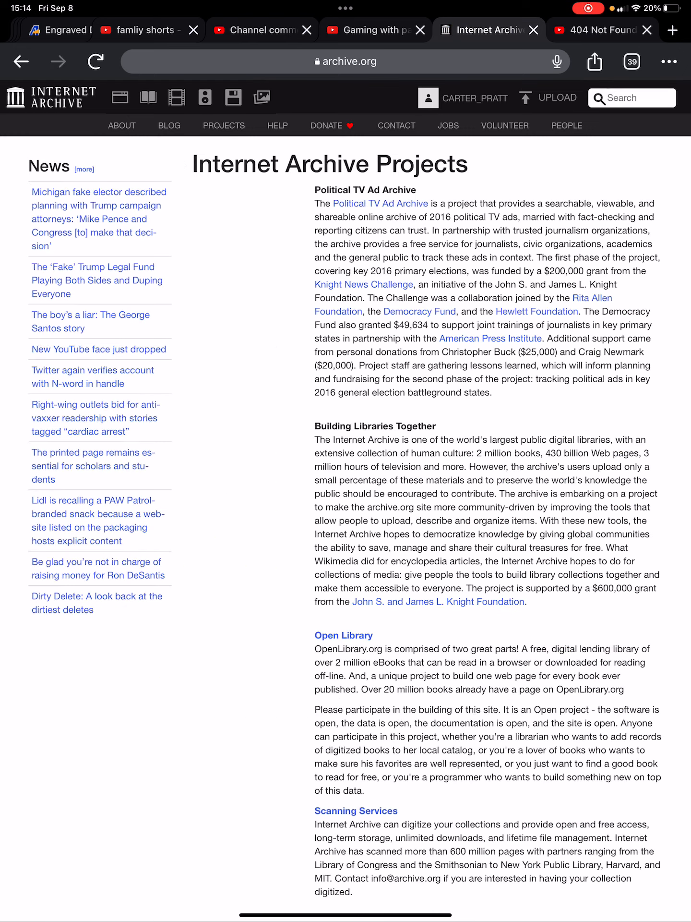
scroll(432, 505, down, 2)
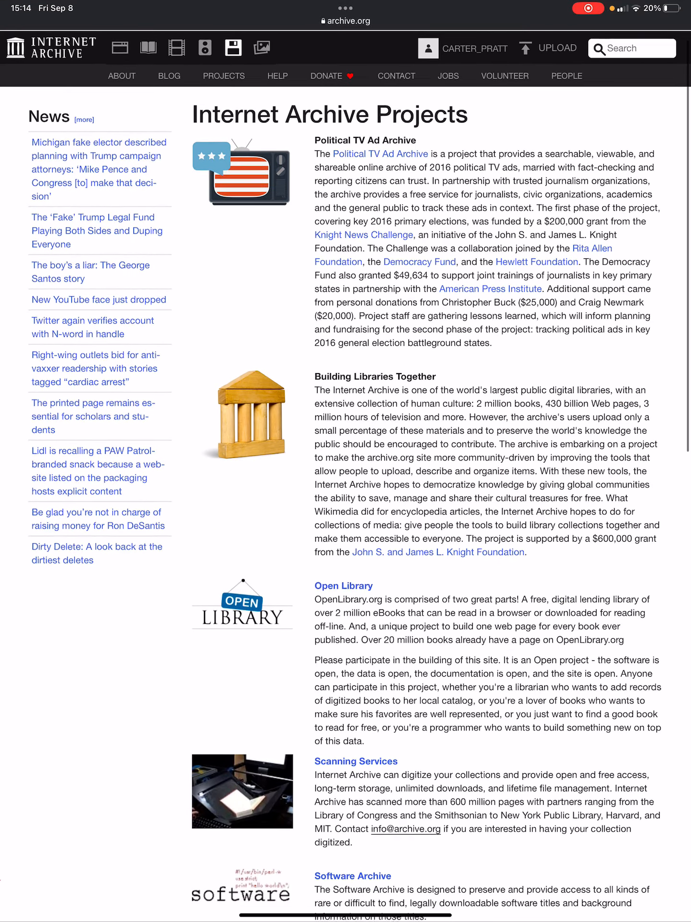
scroll(432, 504, up, 1)
click(277, 149)
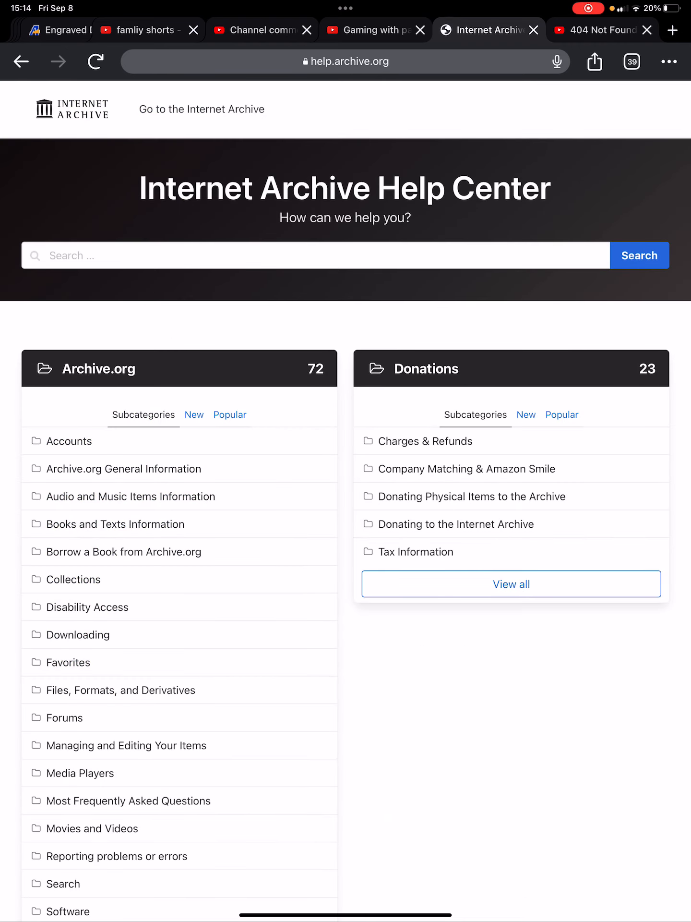
click(21, 60)
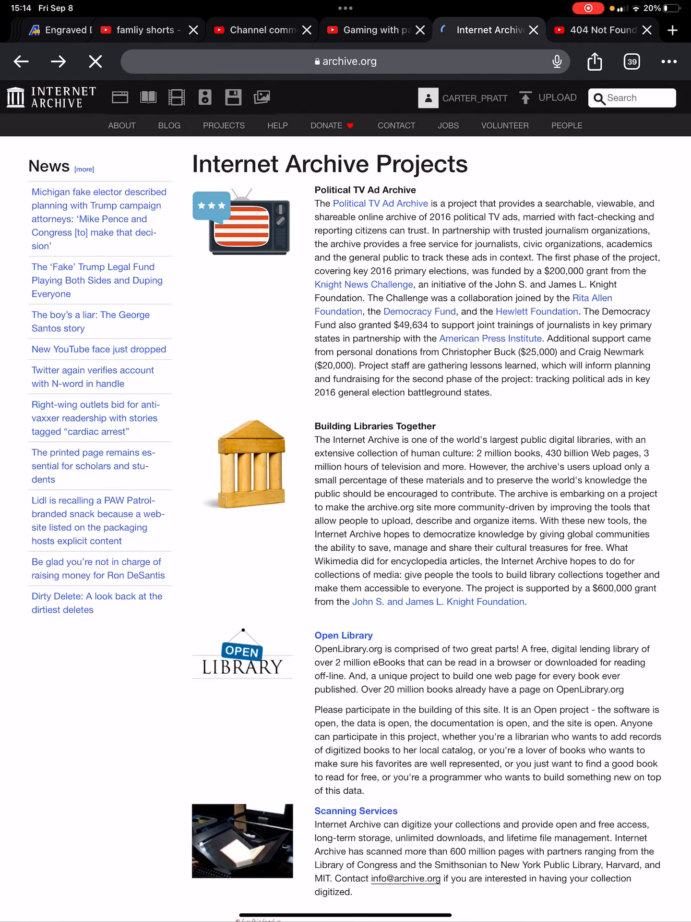
click(398, 126)
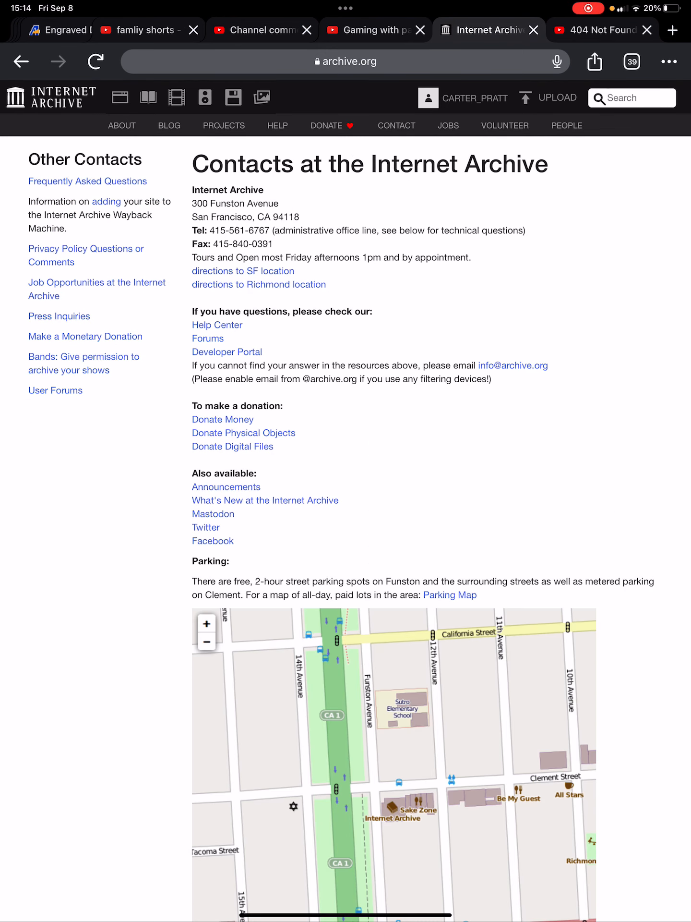
click(448, 125)
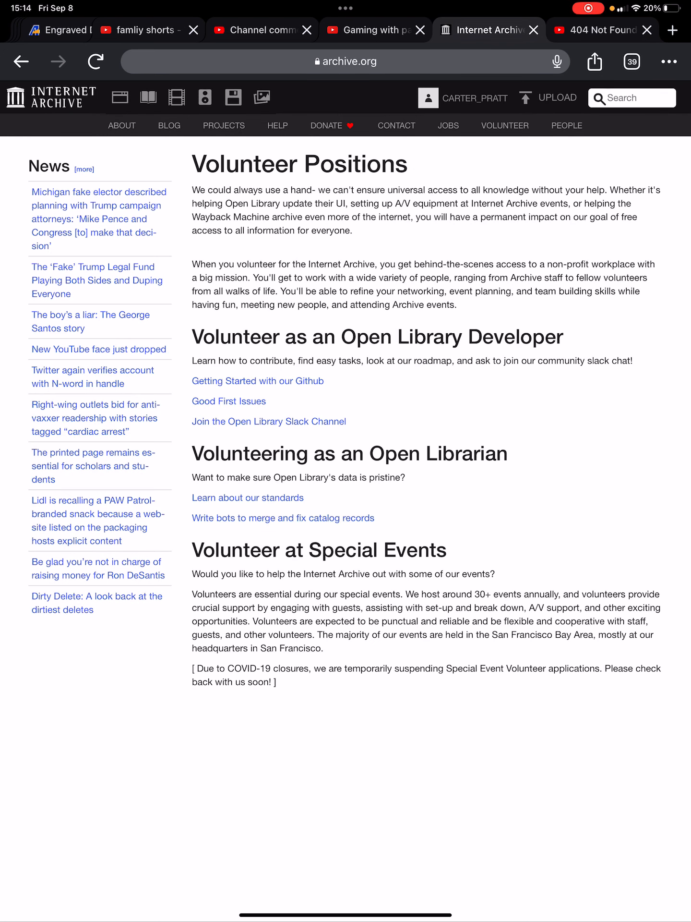
click(567, 125)
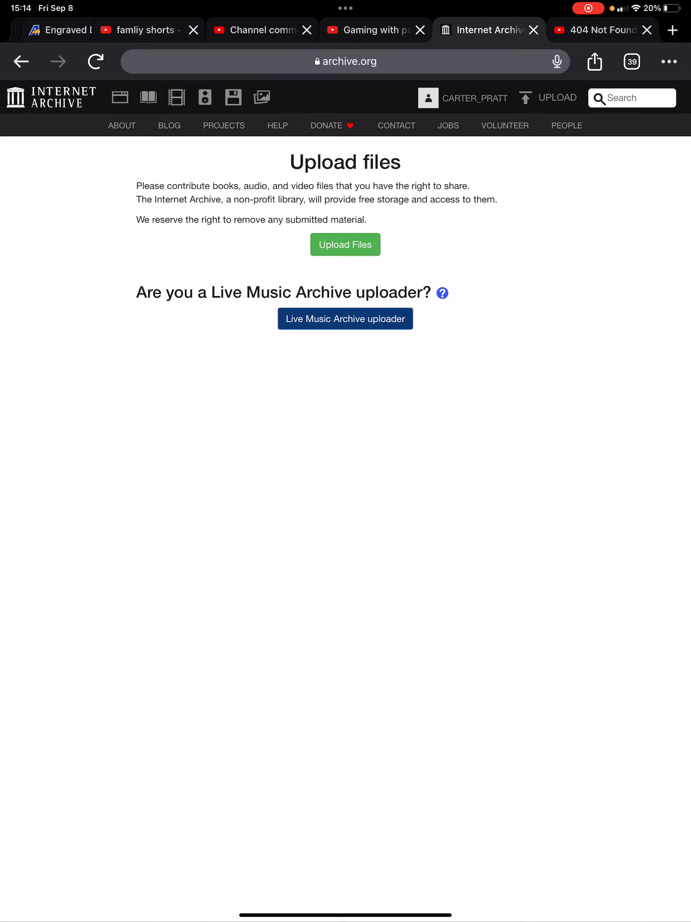
click(50, 97)
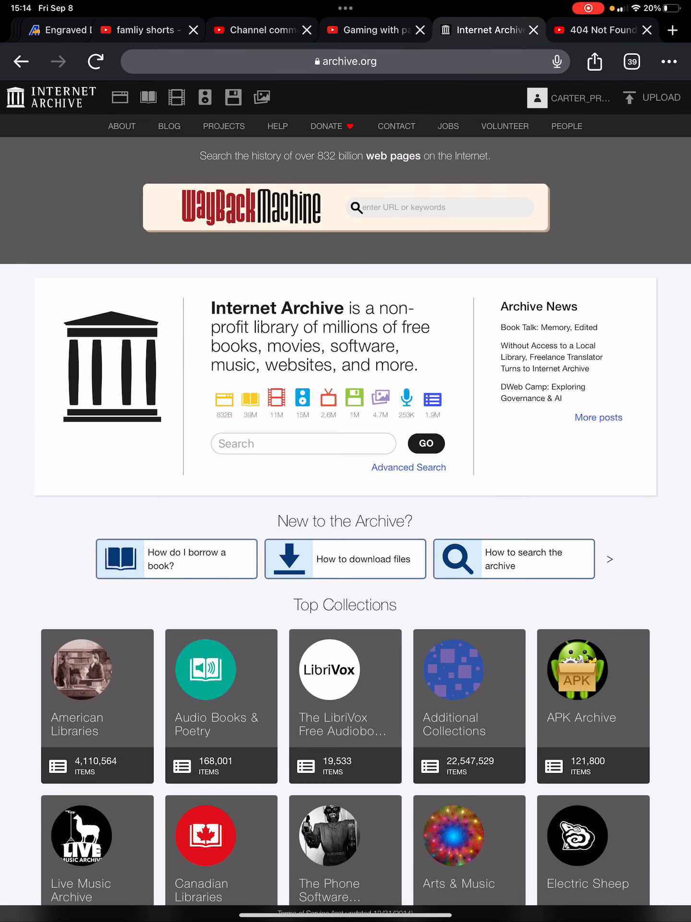
- Step through browser history to the 'not archived' lookup result and open the Save Page Now form
click(21, 61)
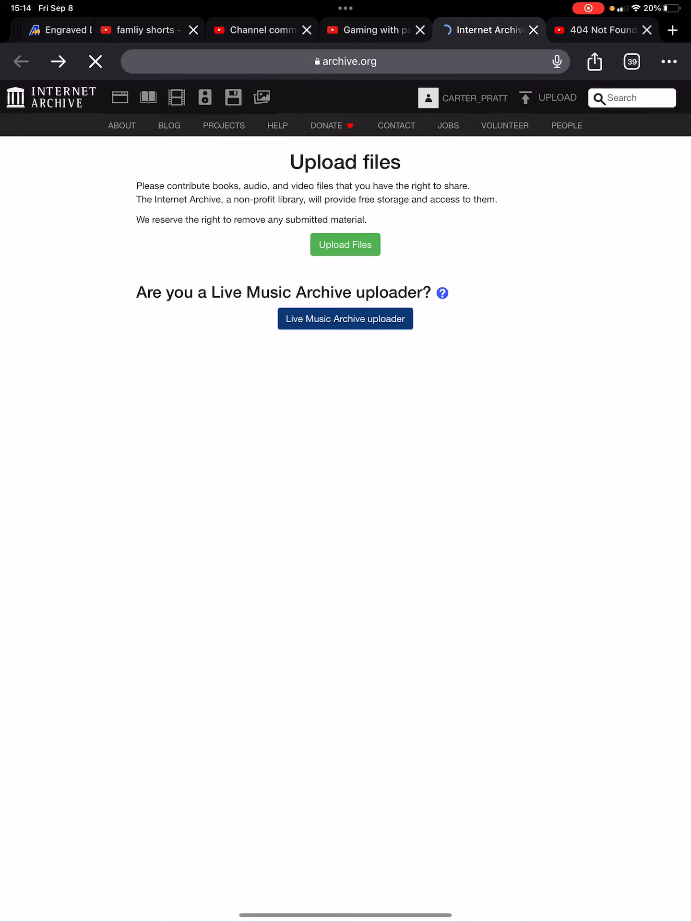
click(58, 62)
click(58, 61)
click(58, 61)
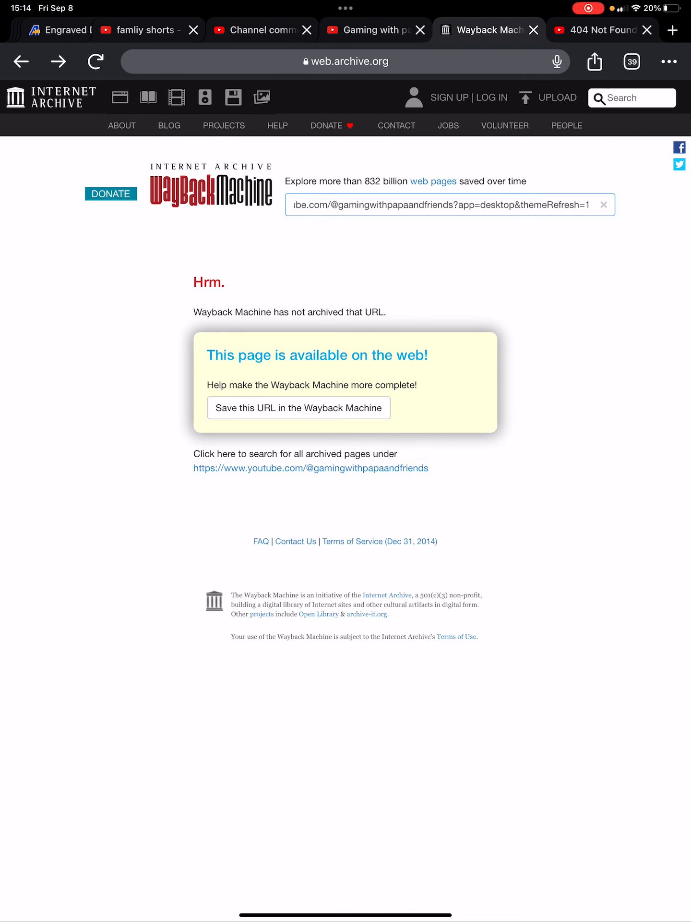
click(58, 62)
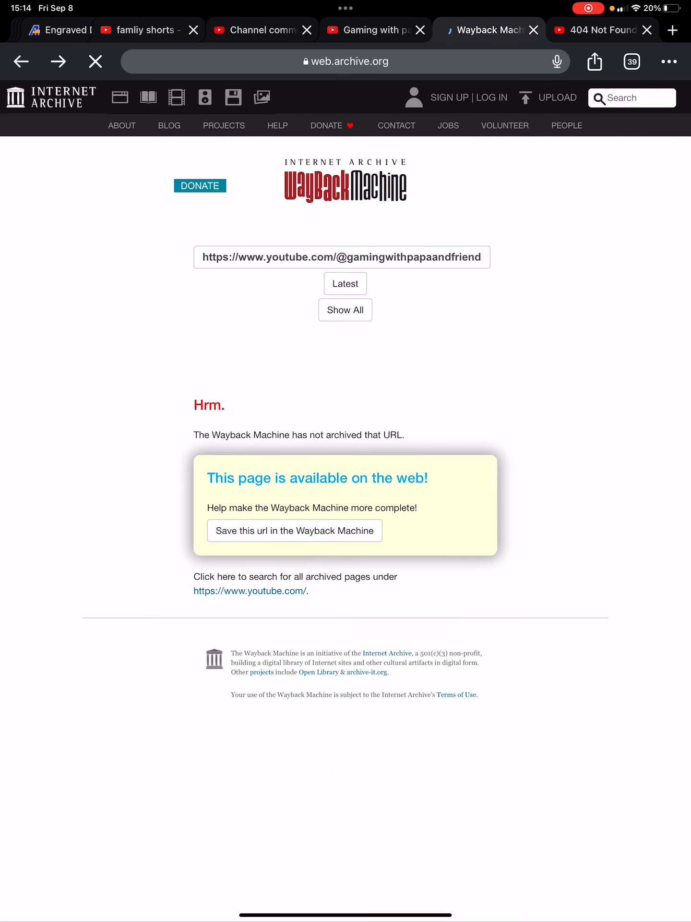
click(295, 530)
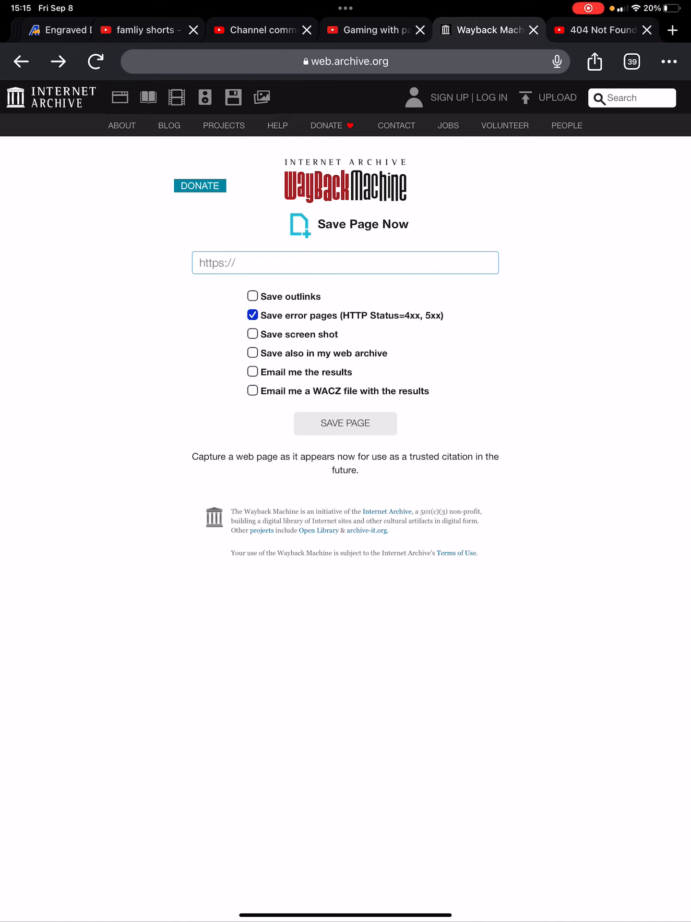
- Submit the bare channel ID for saving with outlinks, screenshot and my-web-archive options on
click(345, 262)
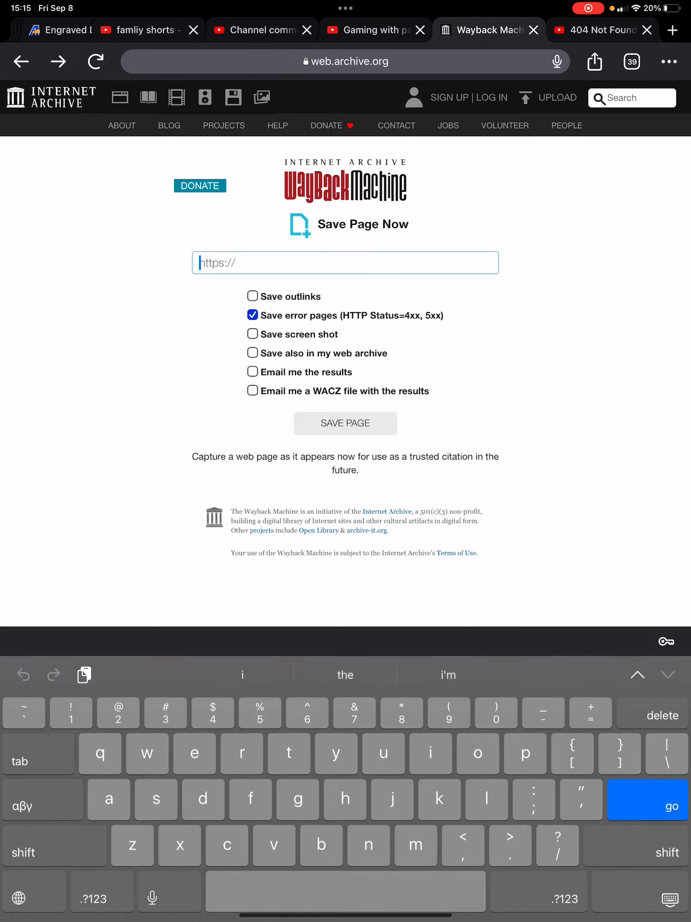
text(UCBgG_QmplIl09T9ylf6F-1Q)
click(253, 296)
click(252, 333)
click(252, 371)
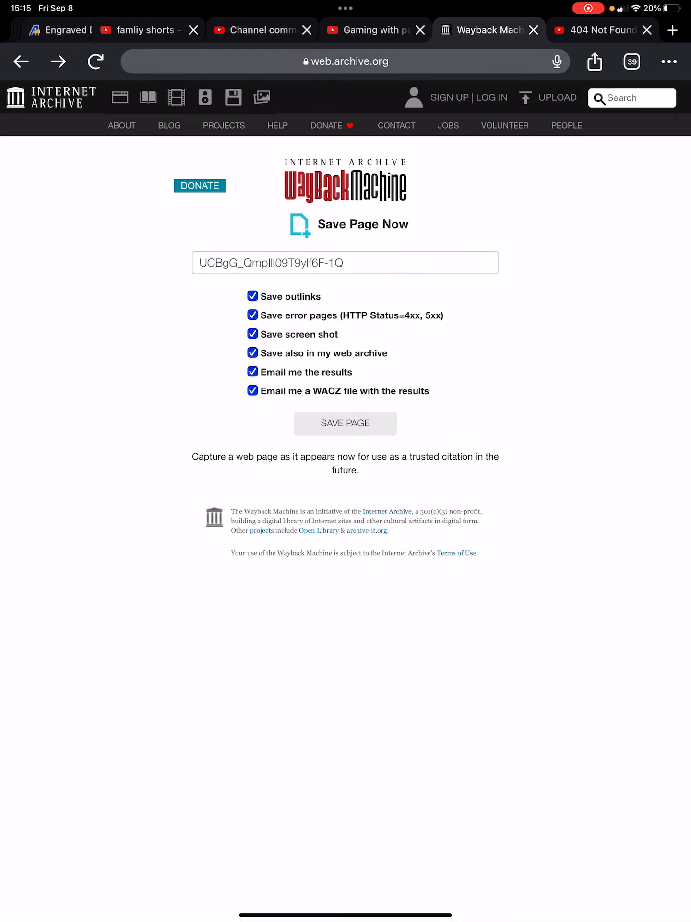
scroll(346, 360, up, 3)
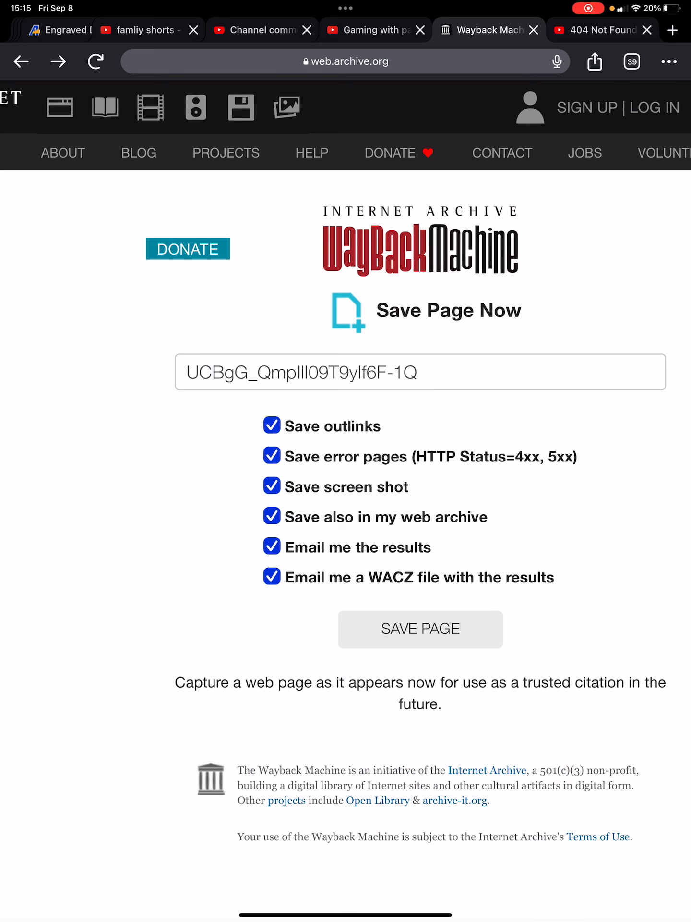
click(420, 629)
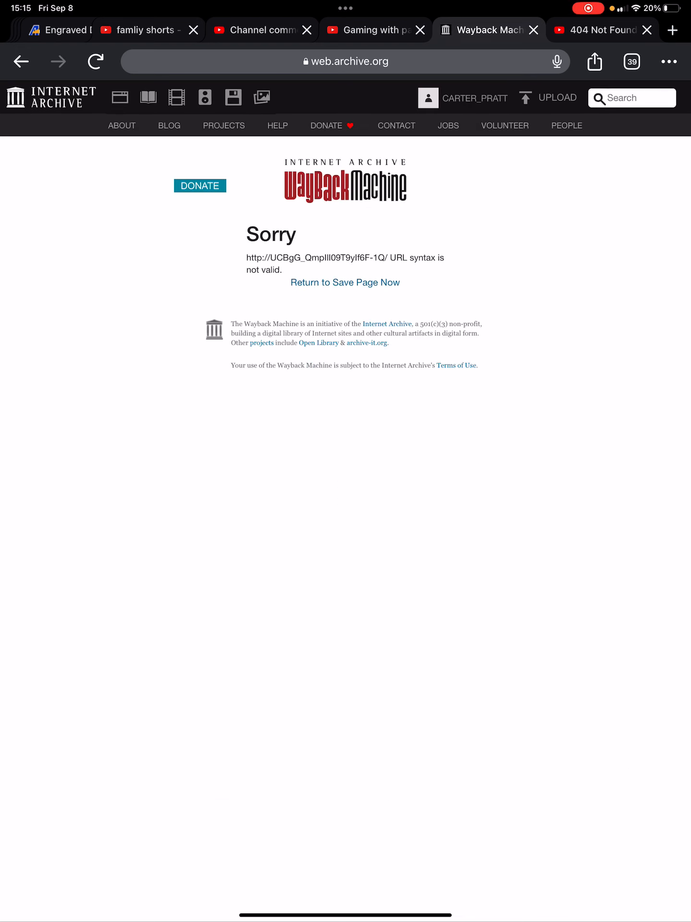
- After the invalid URL syntax error, move through history back toward the Wayback home page
click(346, 283)
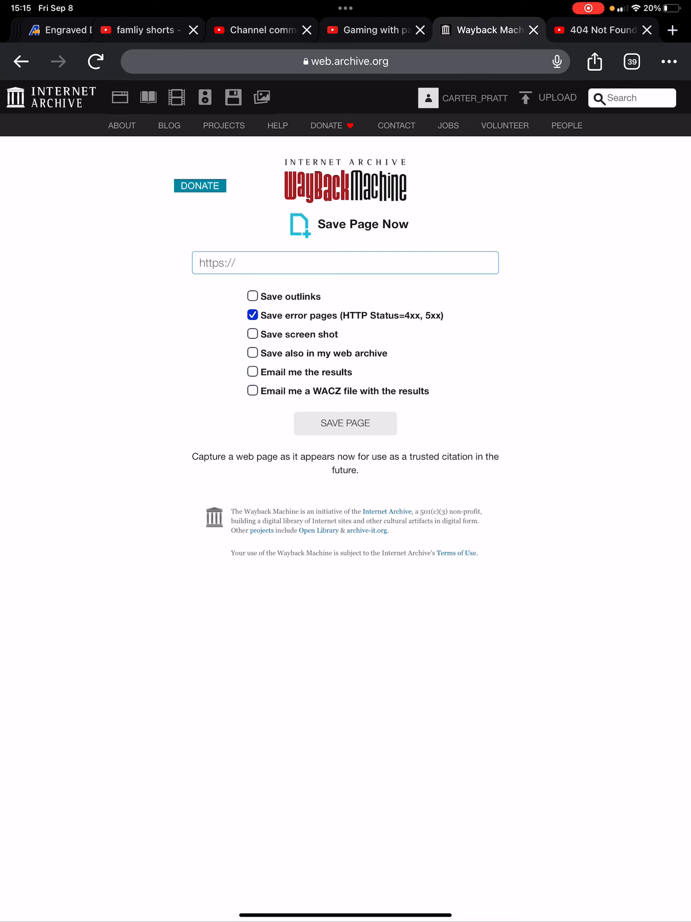
click(21, 61)
click(22, 62)
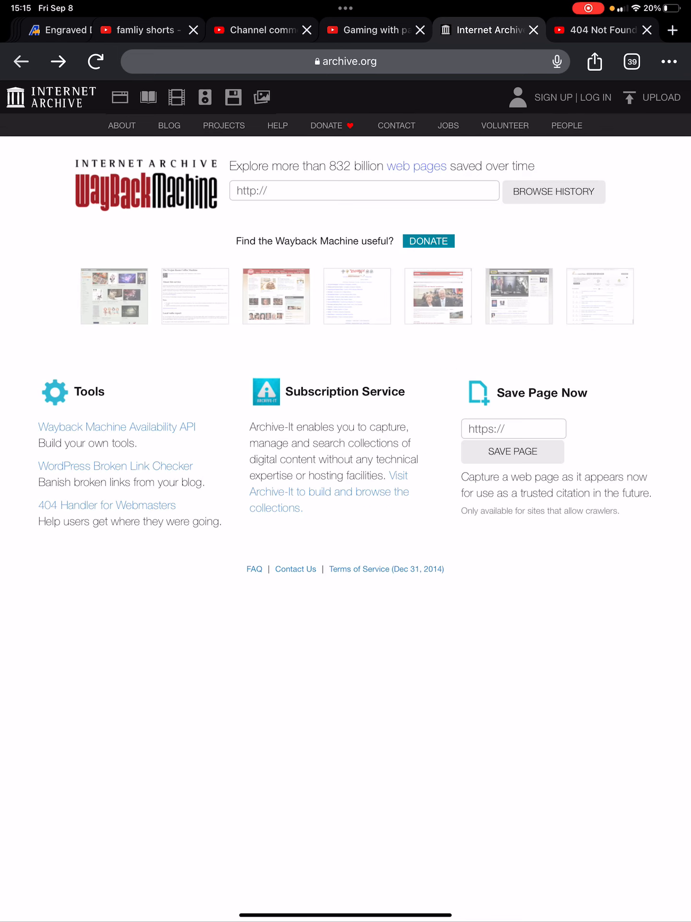
click(58, 62)
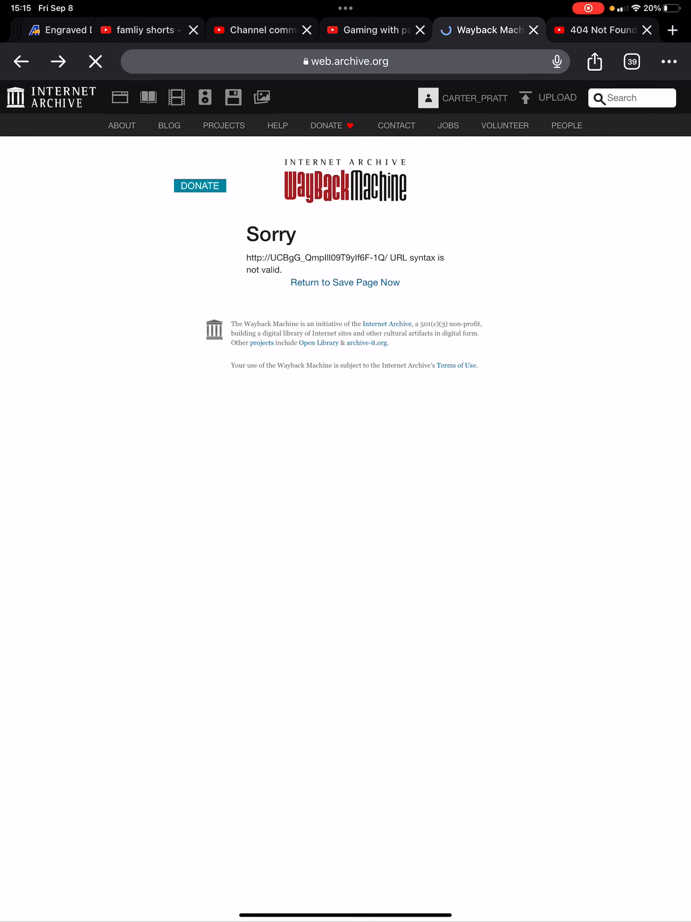
- Return to the Save Page Now form, then copy the My channel link from the Gaming with papa YouTube tab
click(21, 60)
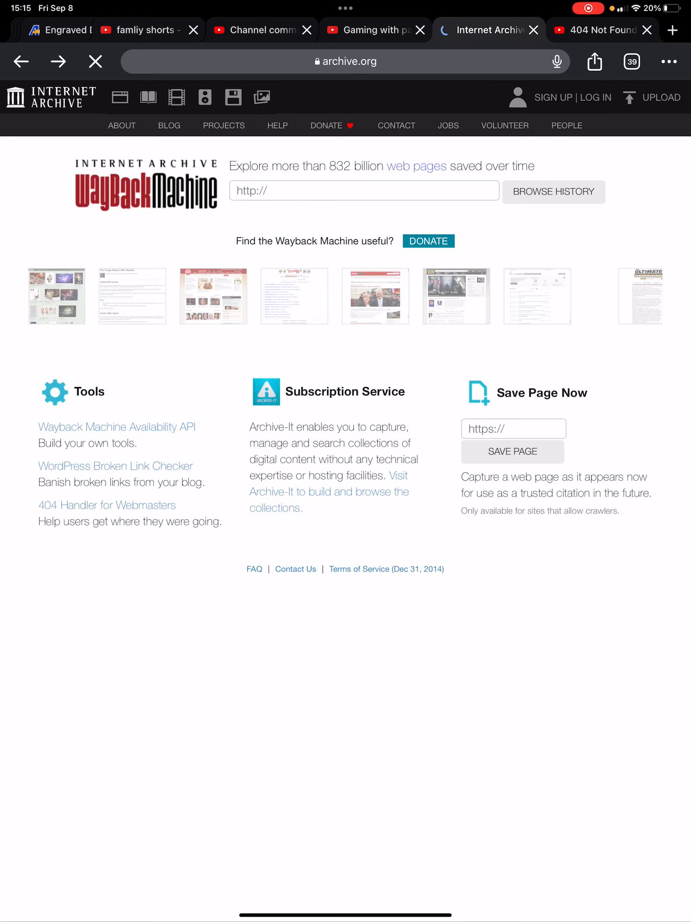
click(58, 61)
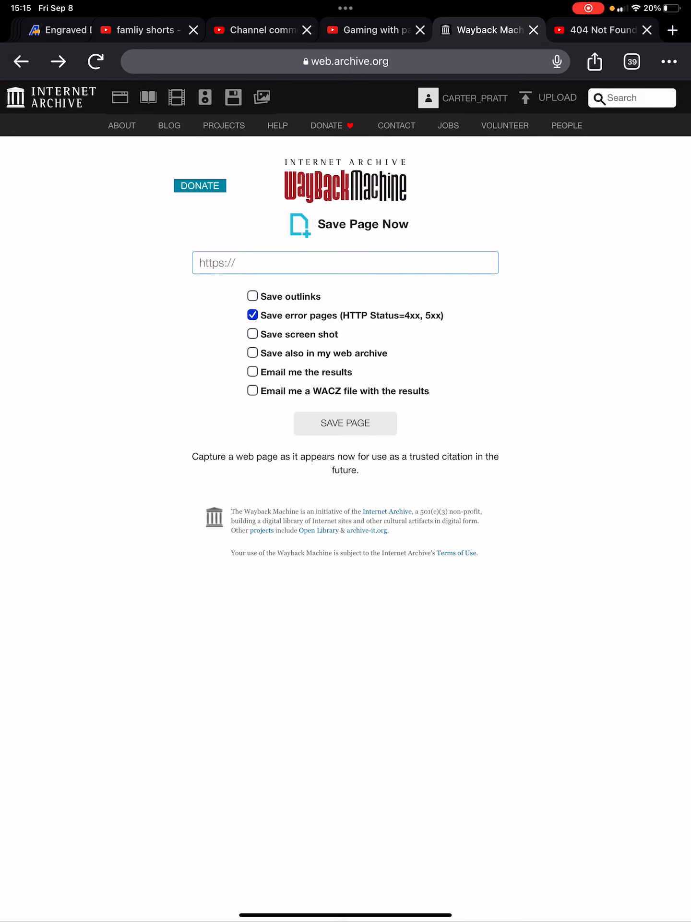
click(345, 262)
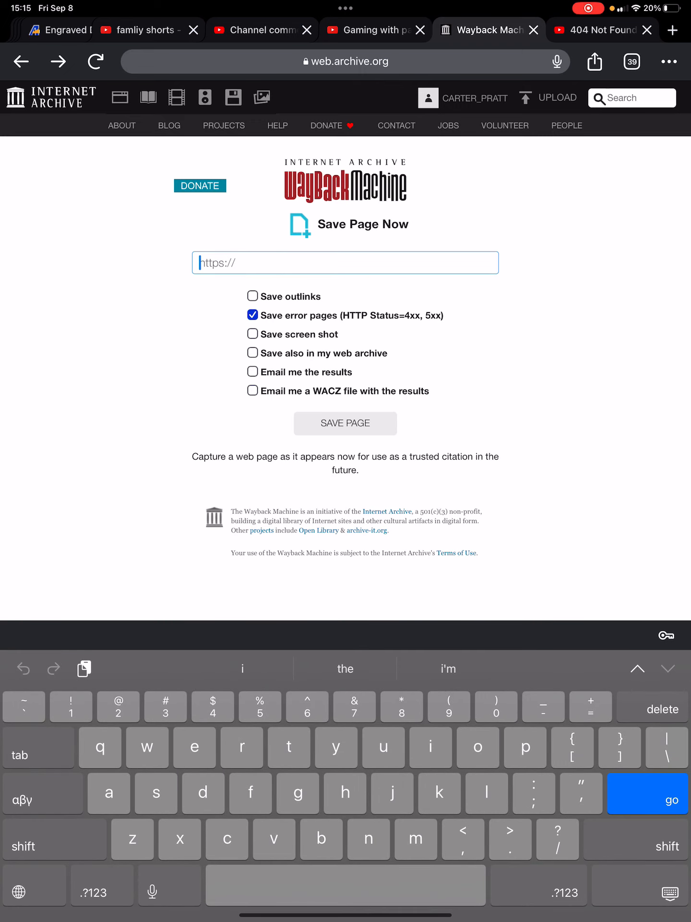
click(346, 8)
click(345, 361)
click(372, 29)
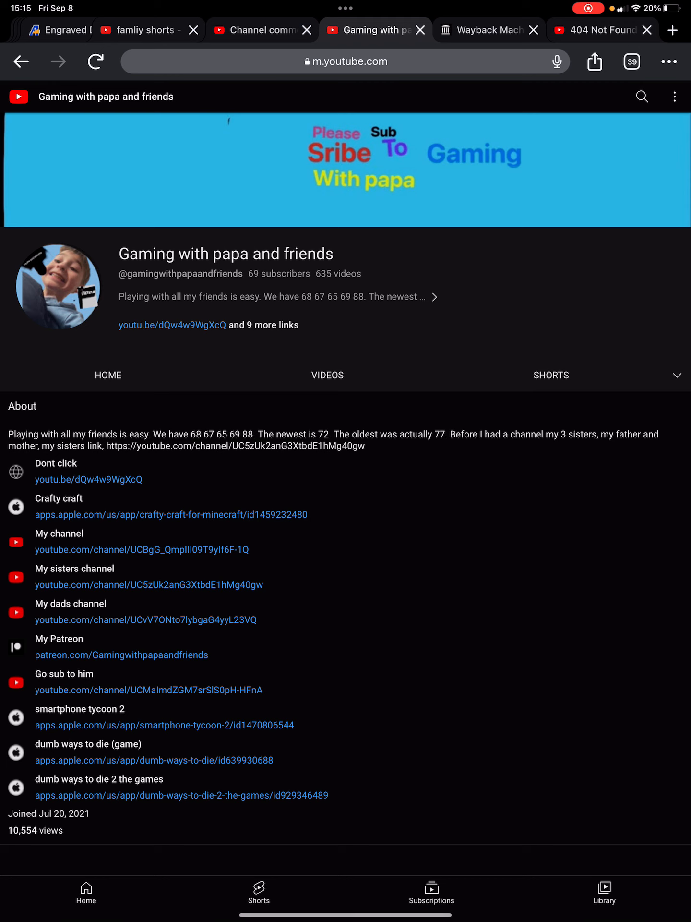
right_click(141, 549)
click(296, 528)
- Paste the full youtube.com/channel URL into the Save Page Now field and submit it for capture
click(489, 30)
click(346, 262)
key(ctrl+v)
key(Return)
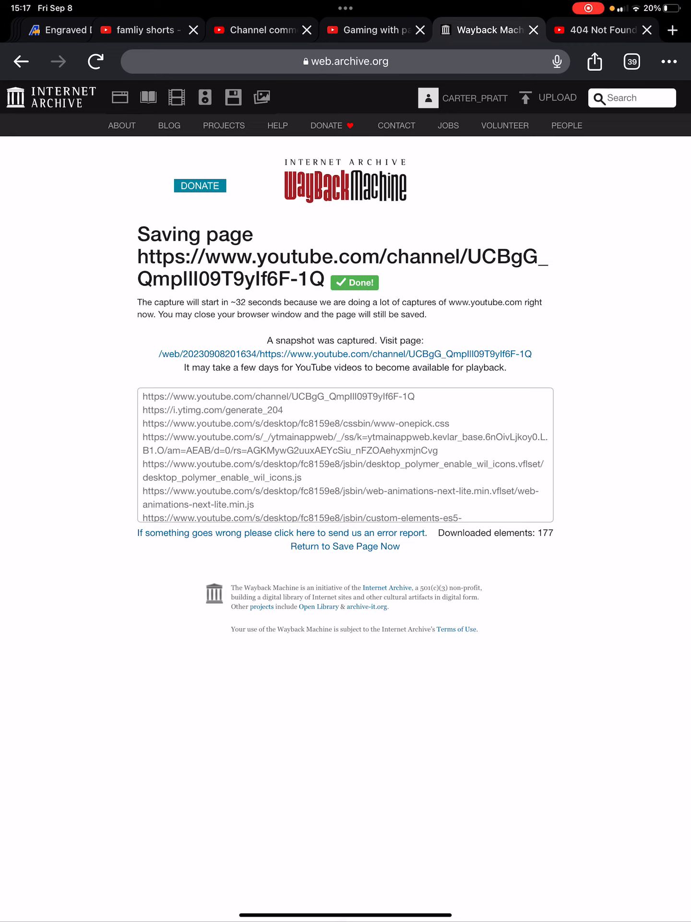
drag(346, 913, 346, 461)
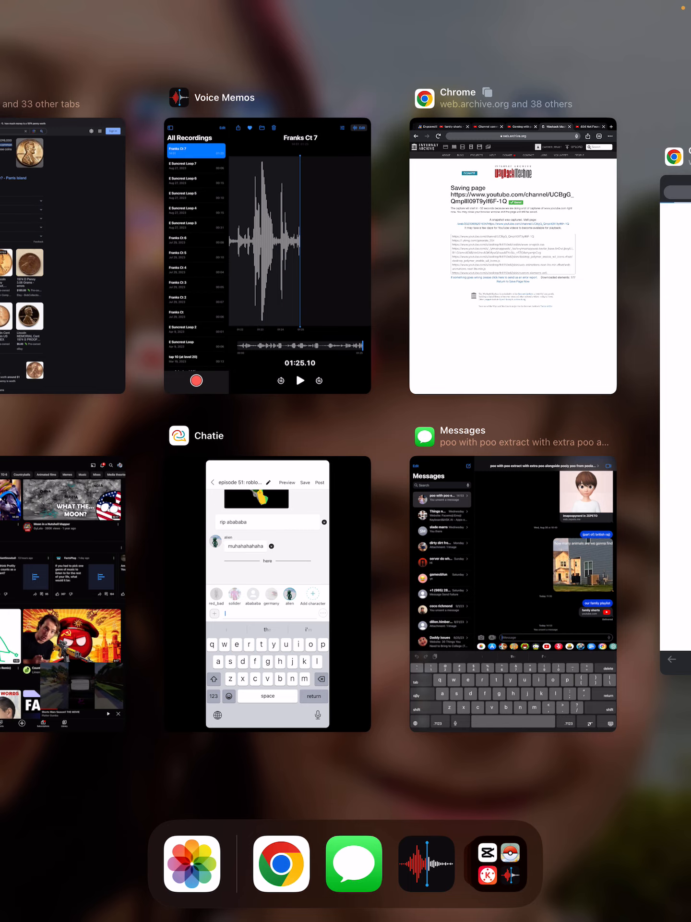
click(513, 256)
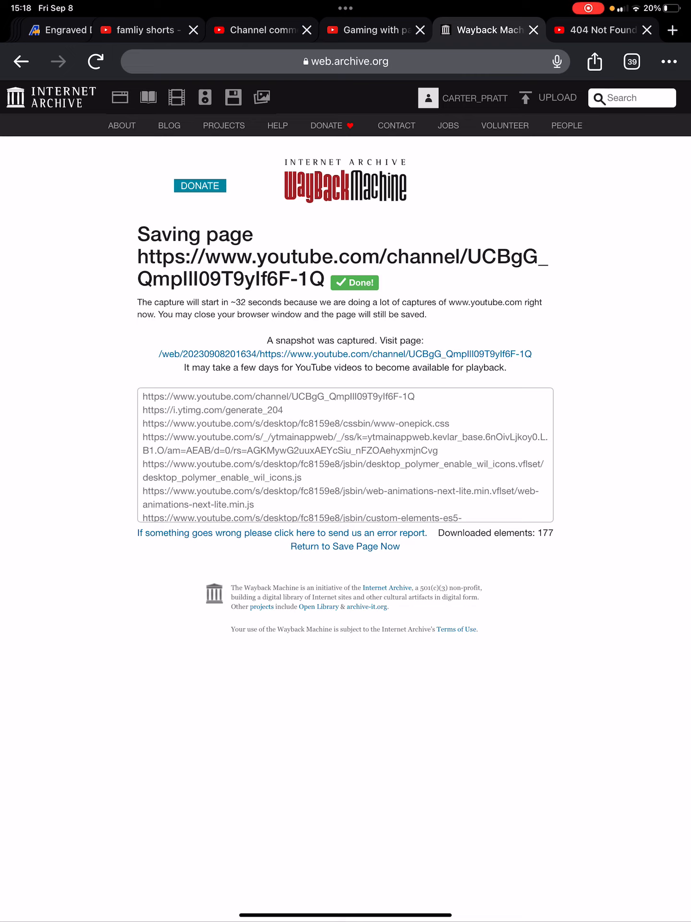
- Go back to the empty Save Page Now form, confirming the form resubmission
click(21, 61)
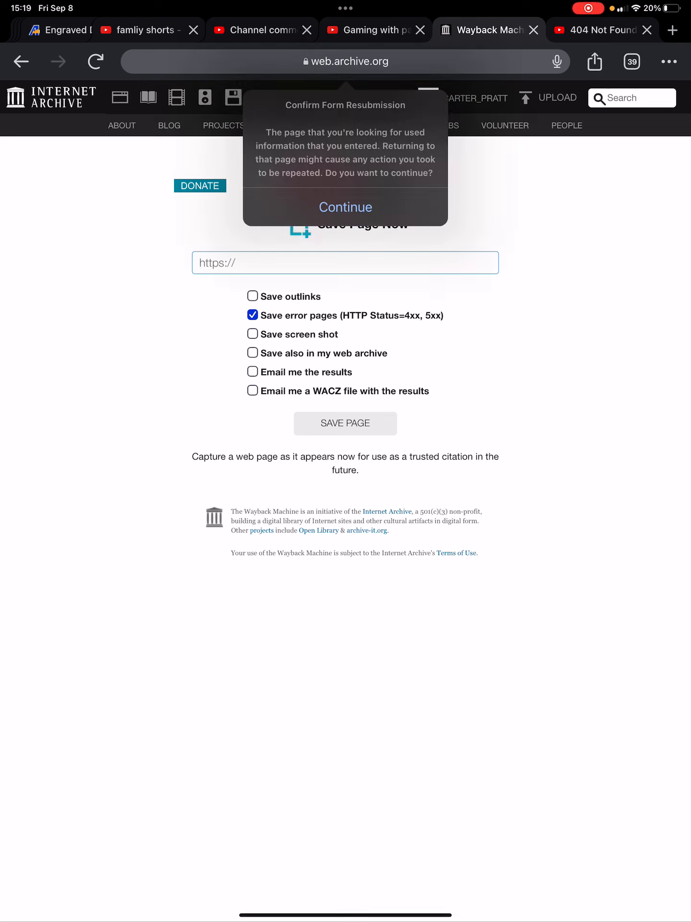
click(345, 207)
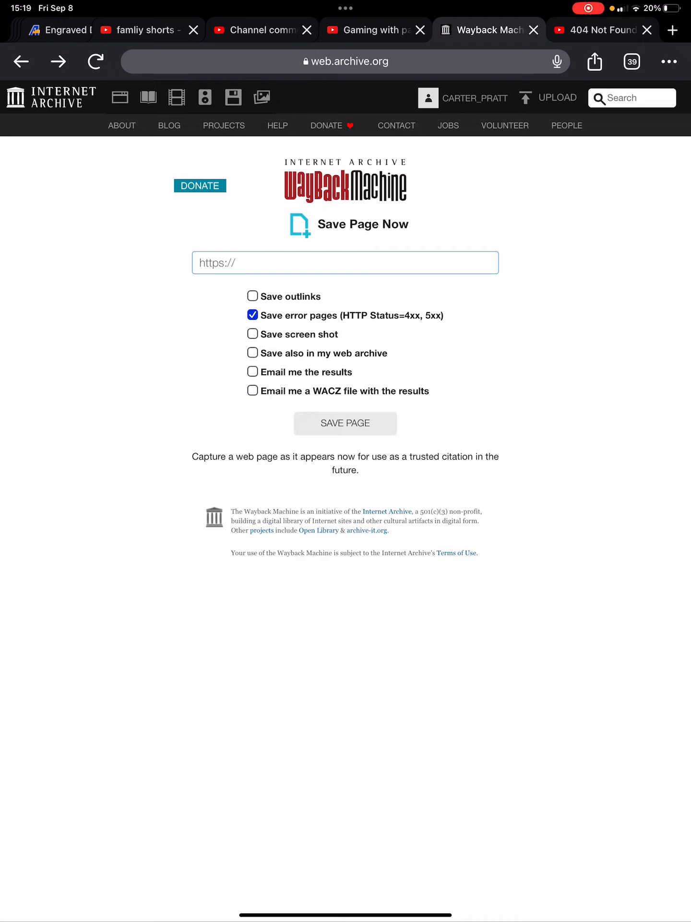
- Search the archive for the channel ID and then the full channel URL; after the engine error, go back to the Wayback home
click(632, 97)
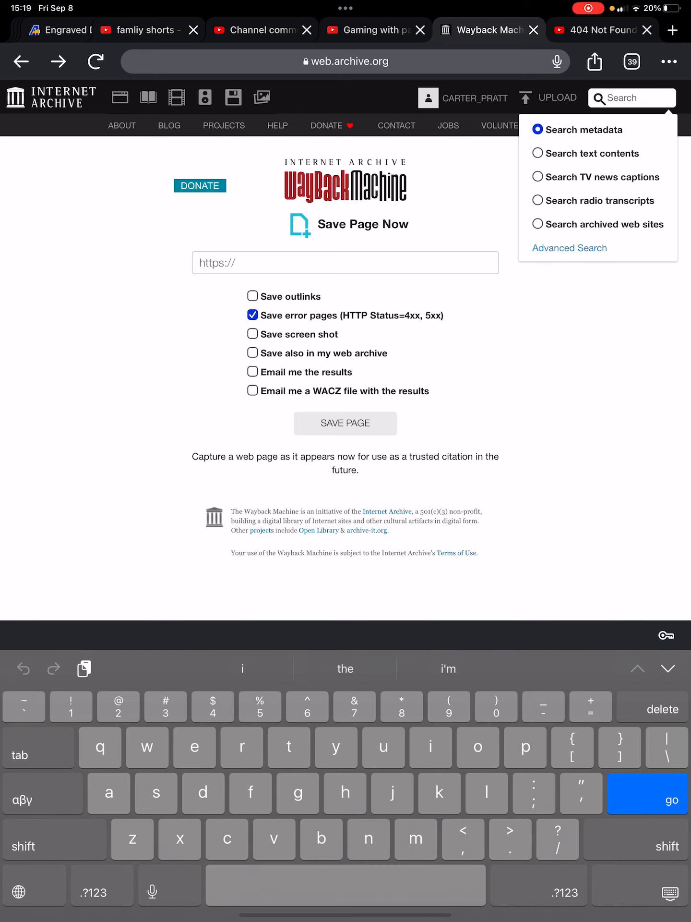
text(lI09T9ylf6F-1Q)
key(Return)
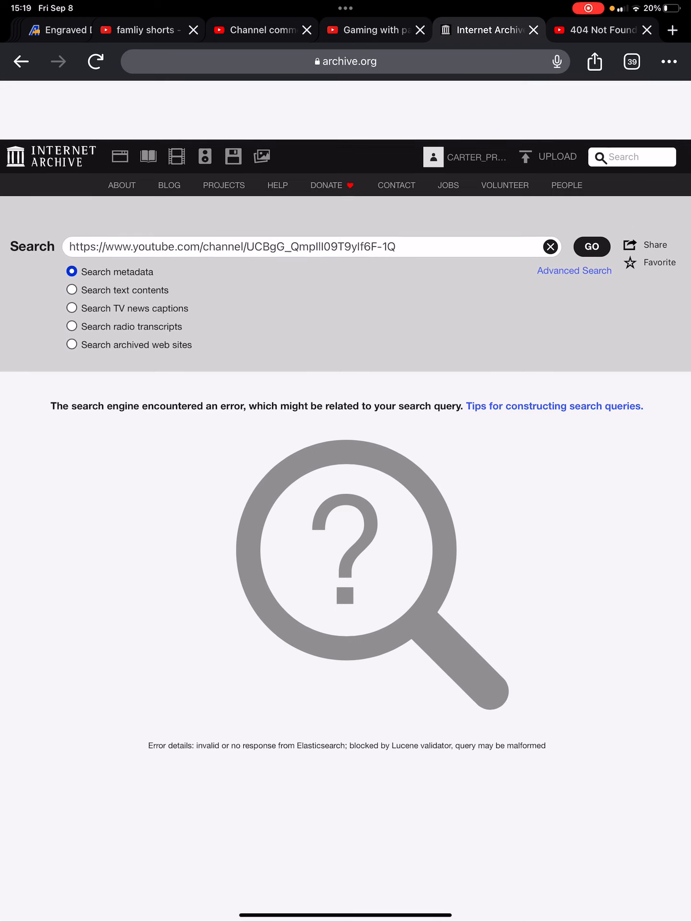
scroll(346, 504, down, 2)
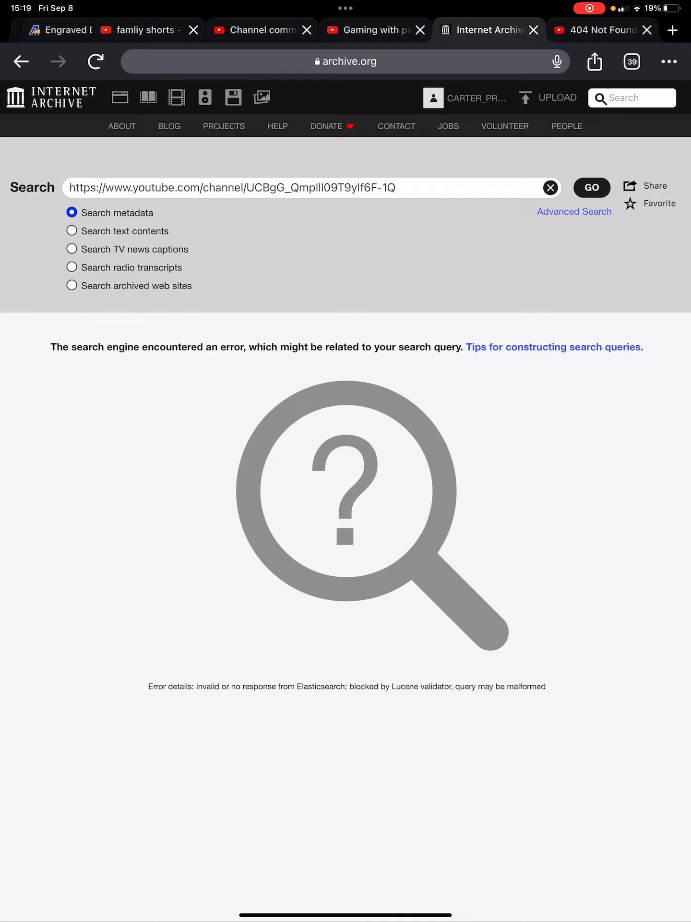
click(131, 187)
scroll(346, 461, up, 3)
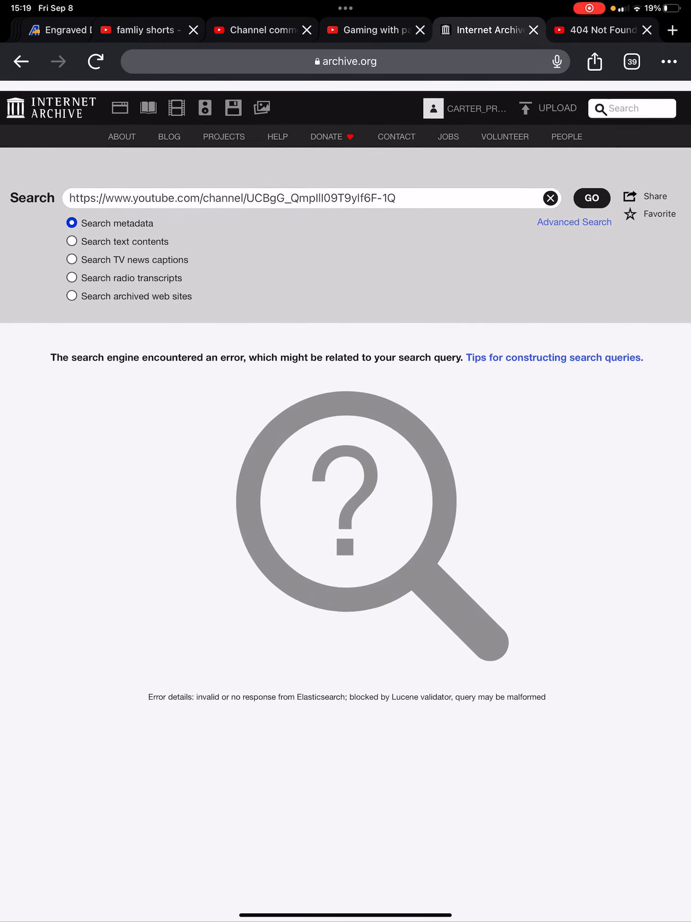
scroll(345, 461, up, 5)
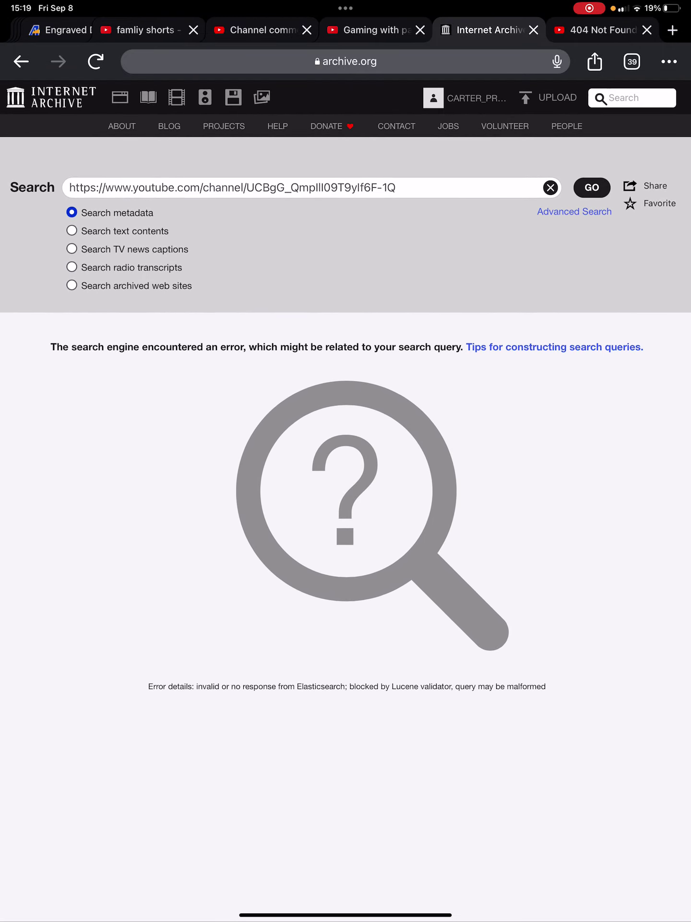
click(632, 97)
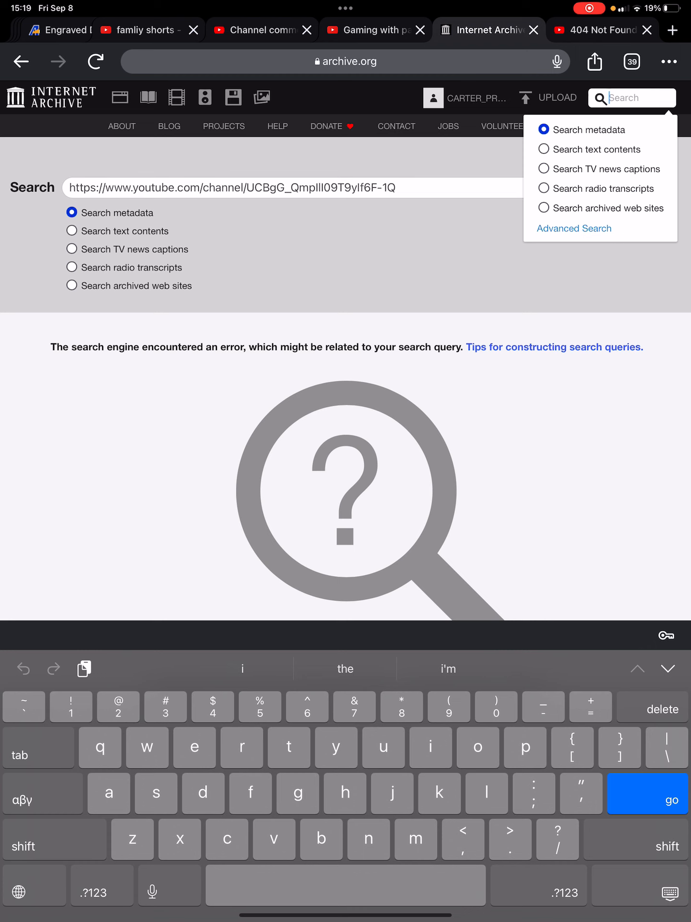
text(https://www.youtube.com/channel/UCBgG_QmplII09T9yIf6F-1Q)
key(Return)
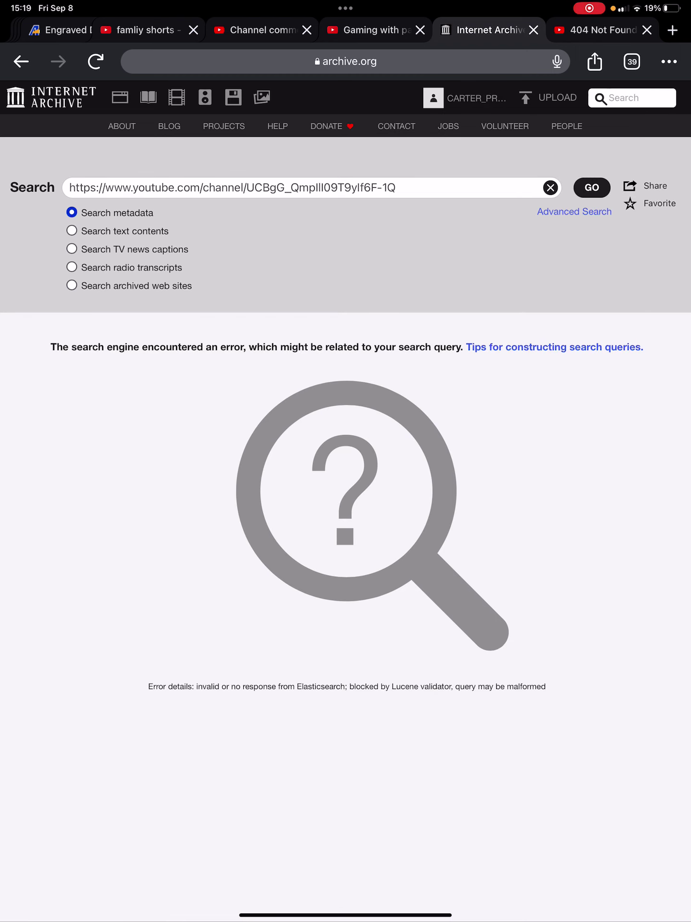
click(21, 61)
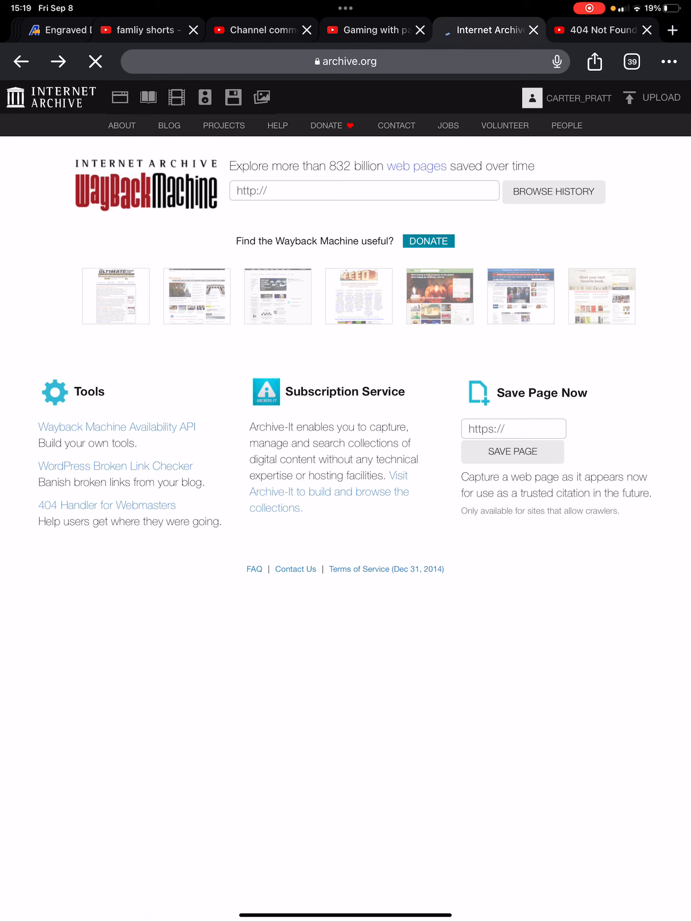
- In a new tab, run a Google search for 'wayback machine'
click(364, 190)
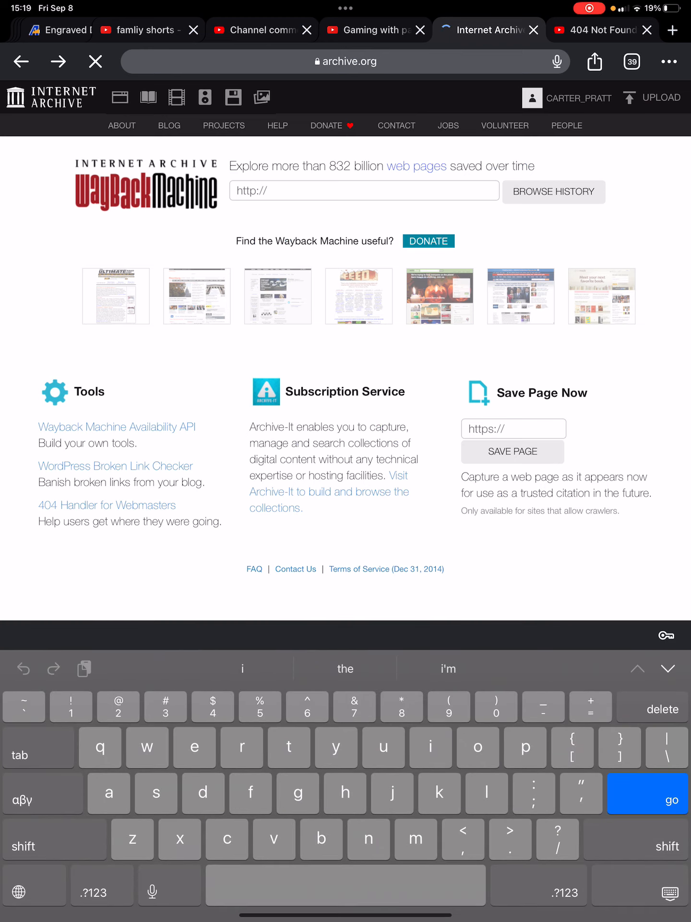
click(673, 30)
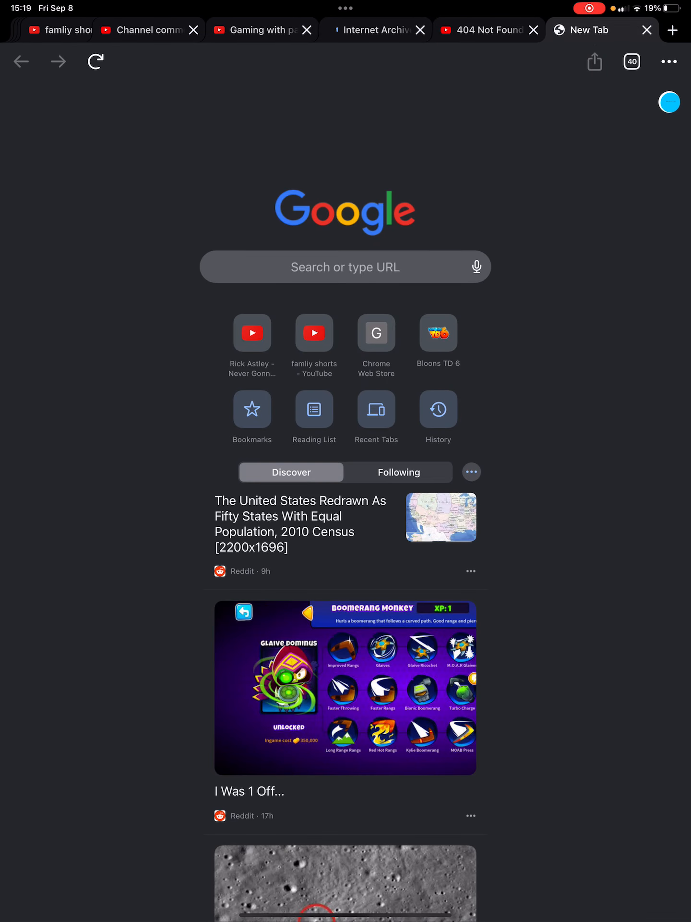
click(345, 267)
text(w)
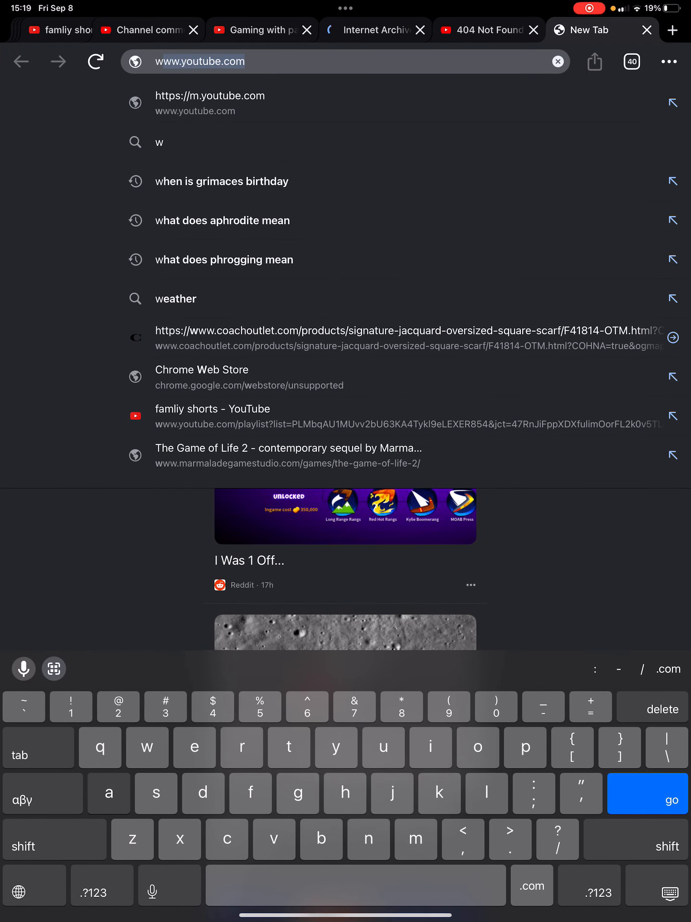
text(ay b)
key(BackSpace)
key(BackSpace)
click(204, 142)
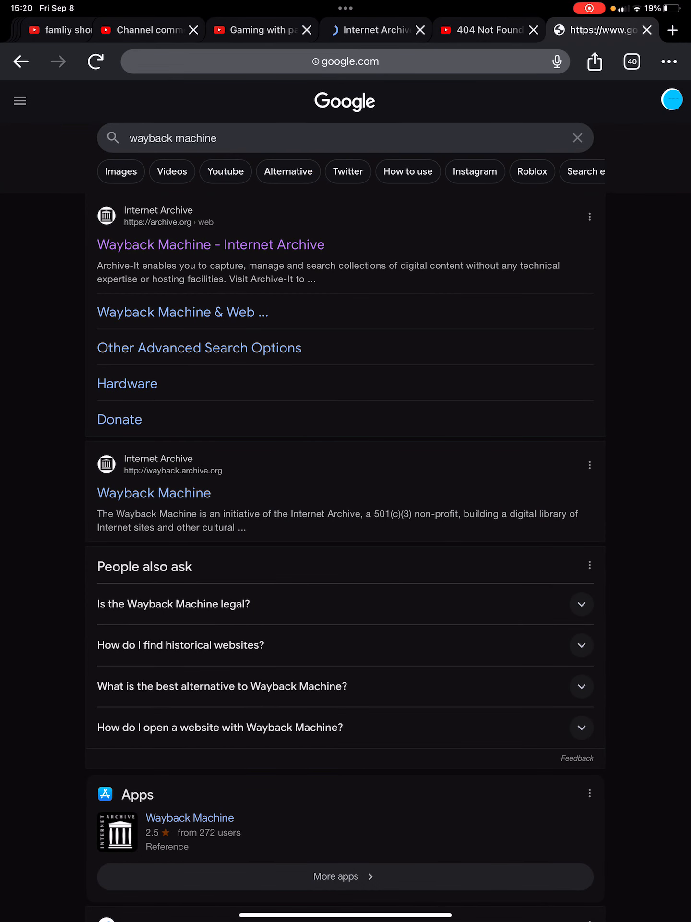
- Expand the 'is it legal' People also ask answer and open the wayback.archive.org result
click(96, 61)
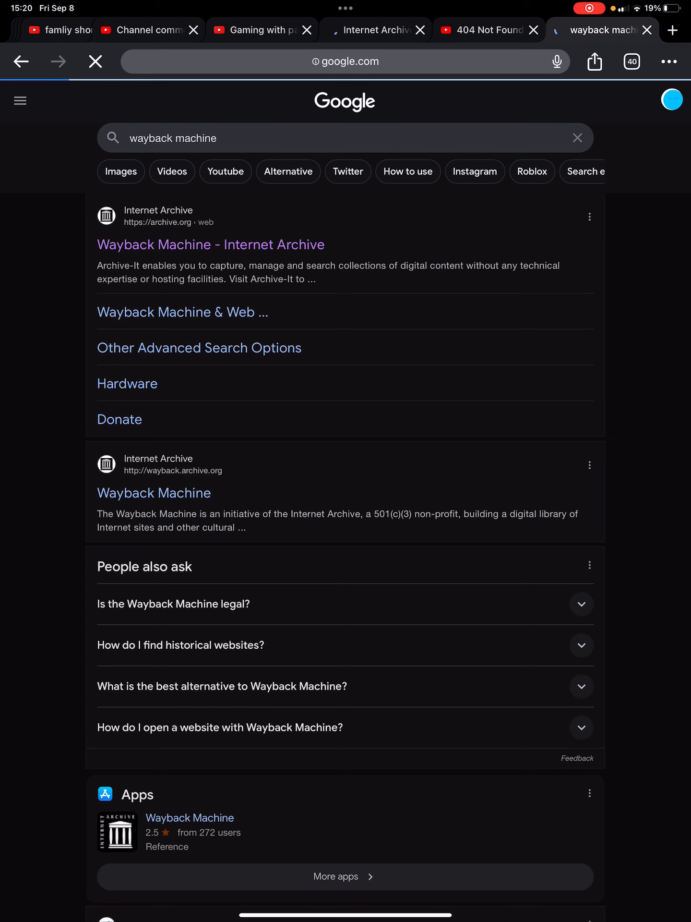
click(345, 604)
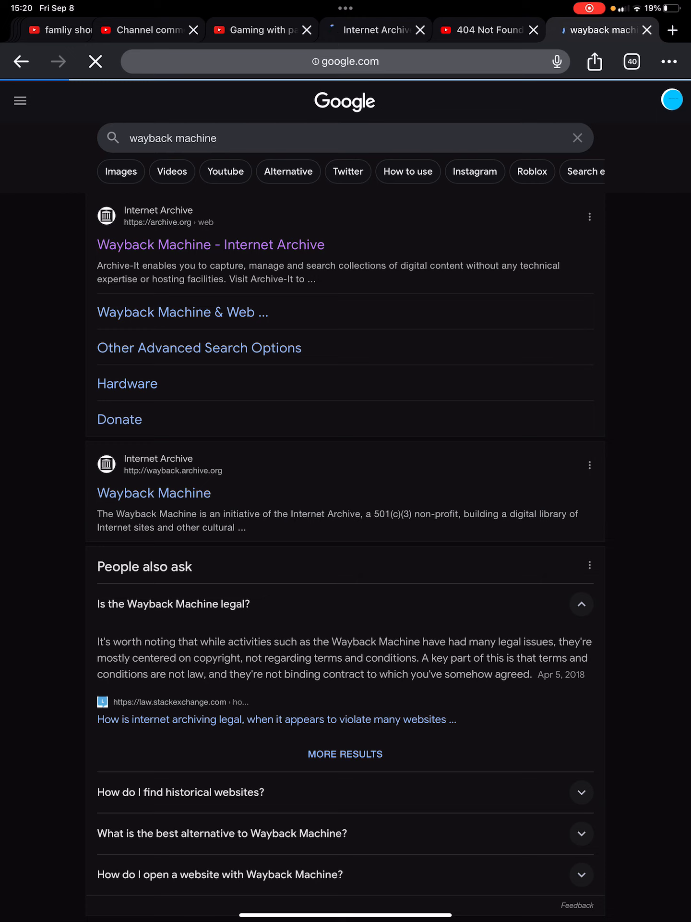
click(155, 494)
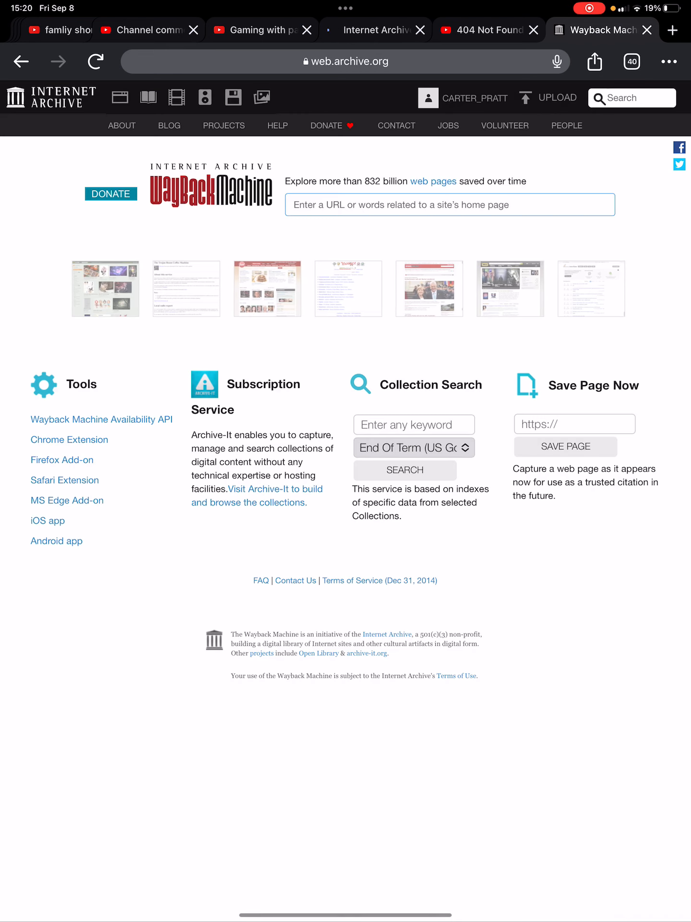
- Look up the YouTube channel URL's captures and preview the September 8, 2023 20:16:34 snapshot
click(84, 670)
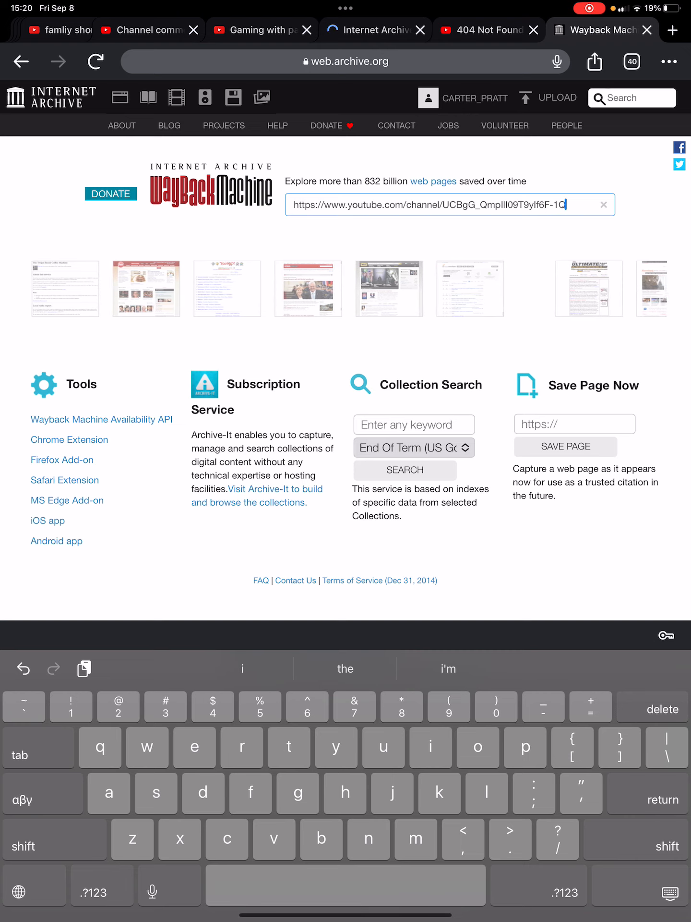
key(Return)
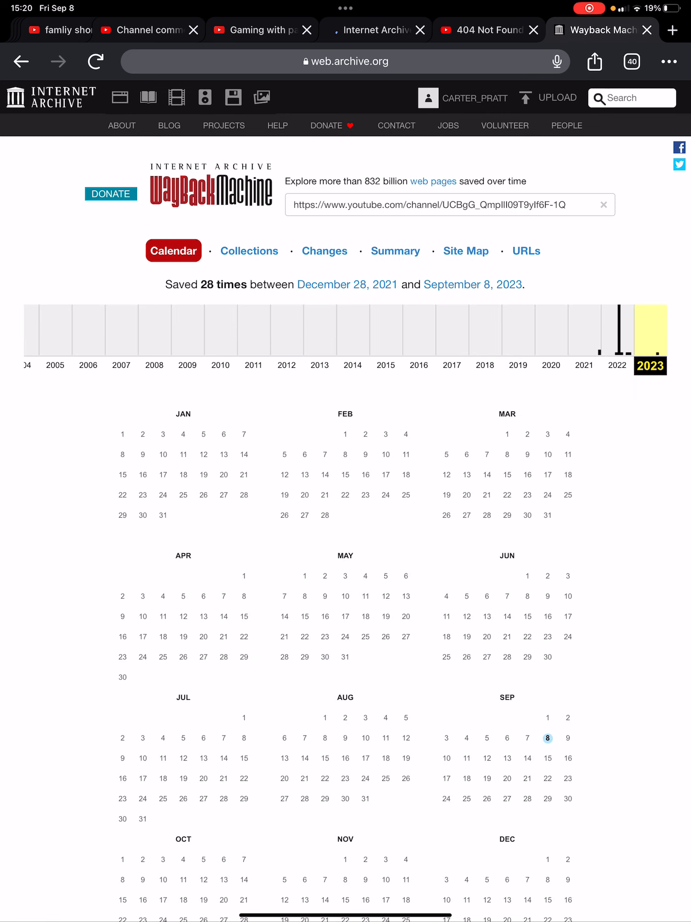
scroll(345, 504, down, 5)
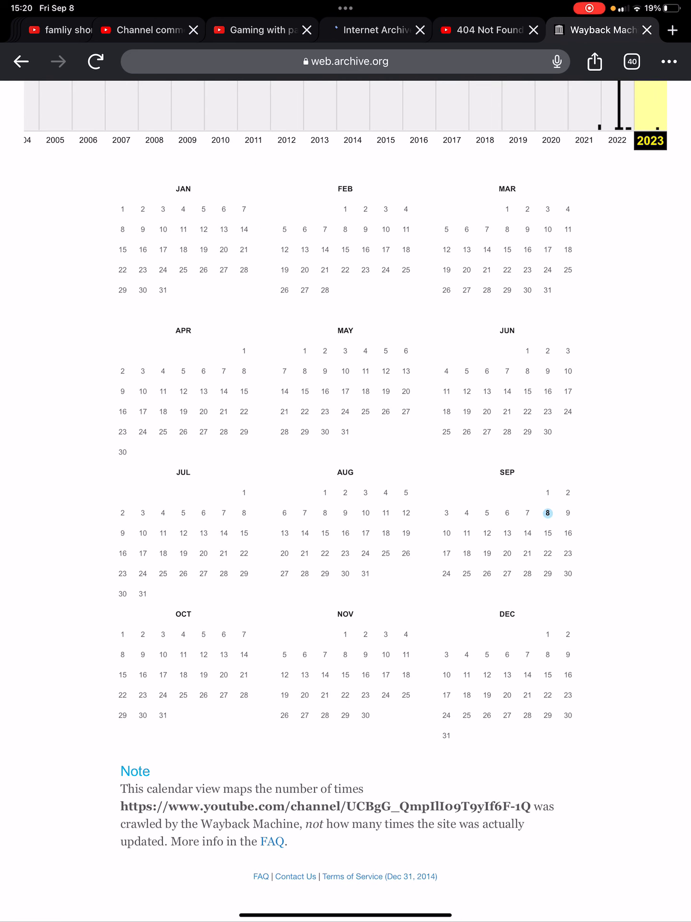
click(547, 513)
click(571, 568)
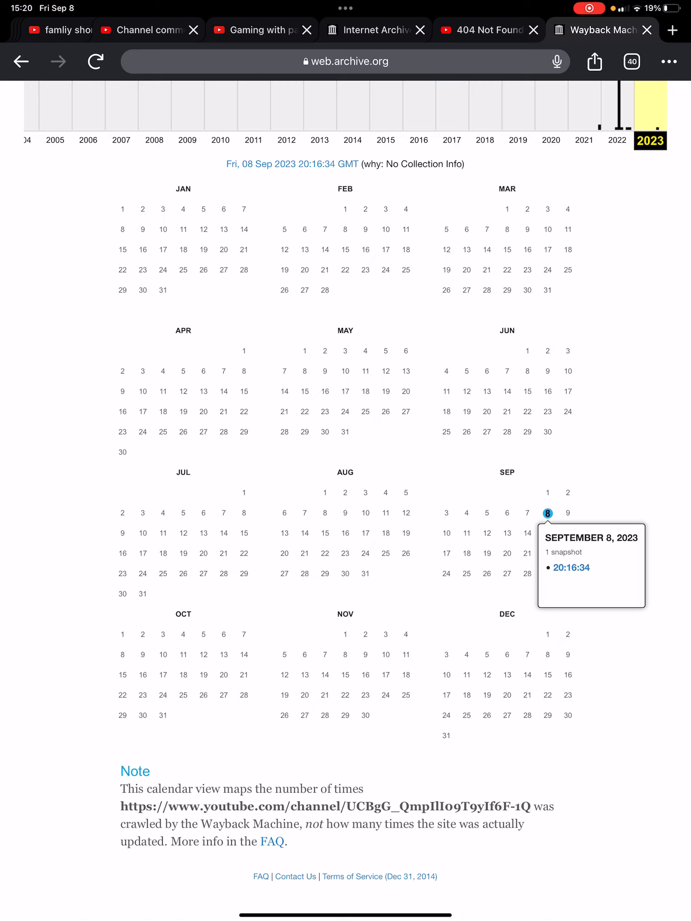
- Reopen the September 8 snapshot list and open the 20:16:34 capture
click(548, 513)
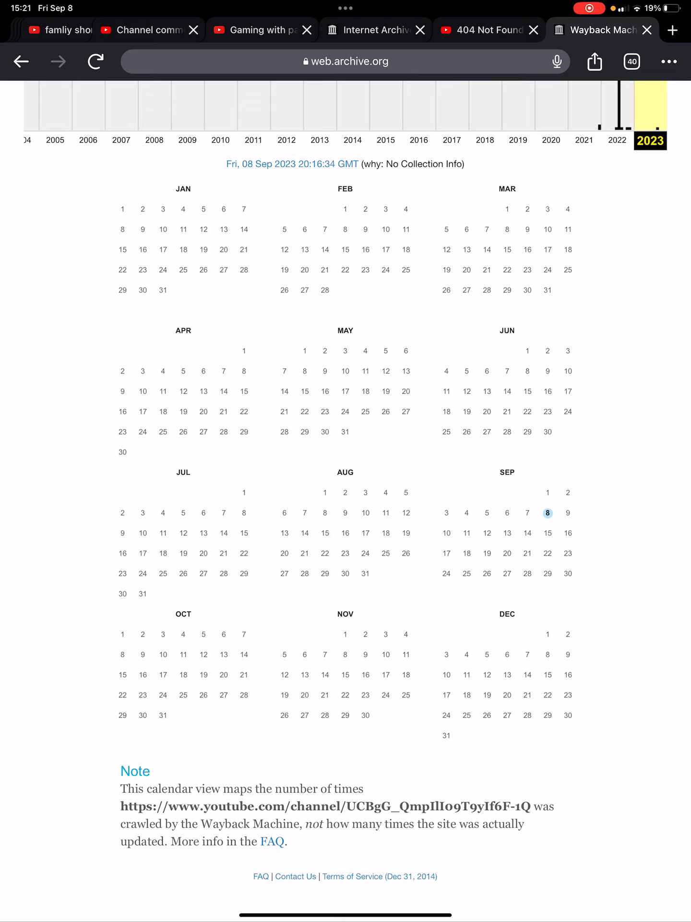
click(547, 513)
click(572, 567)
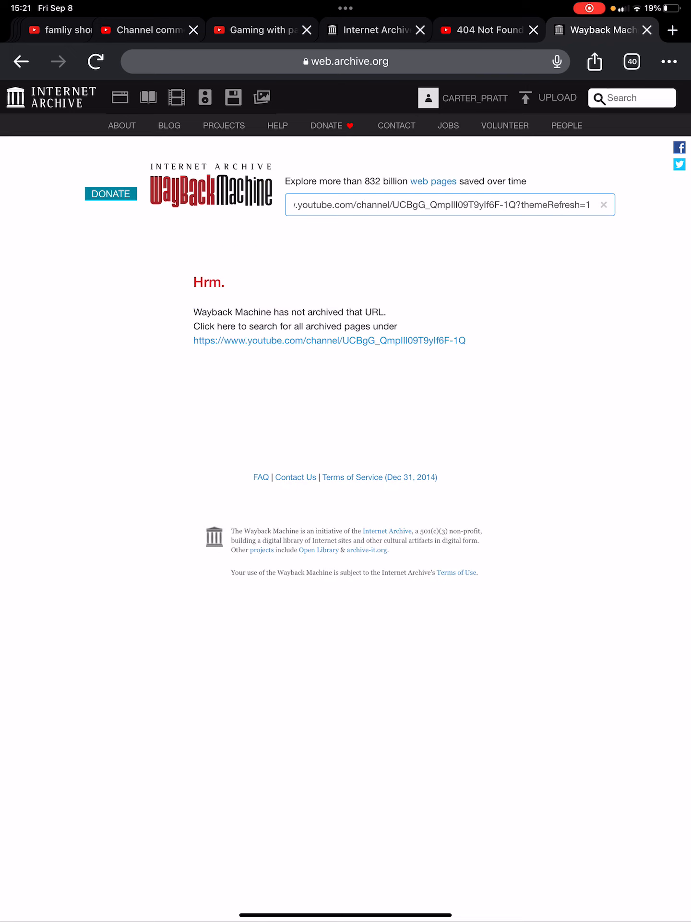
- List all 14 archived URLs under the channel prefix and open the '?app=desktop' capture
click(329, 340)
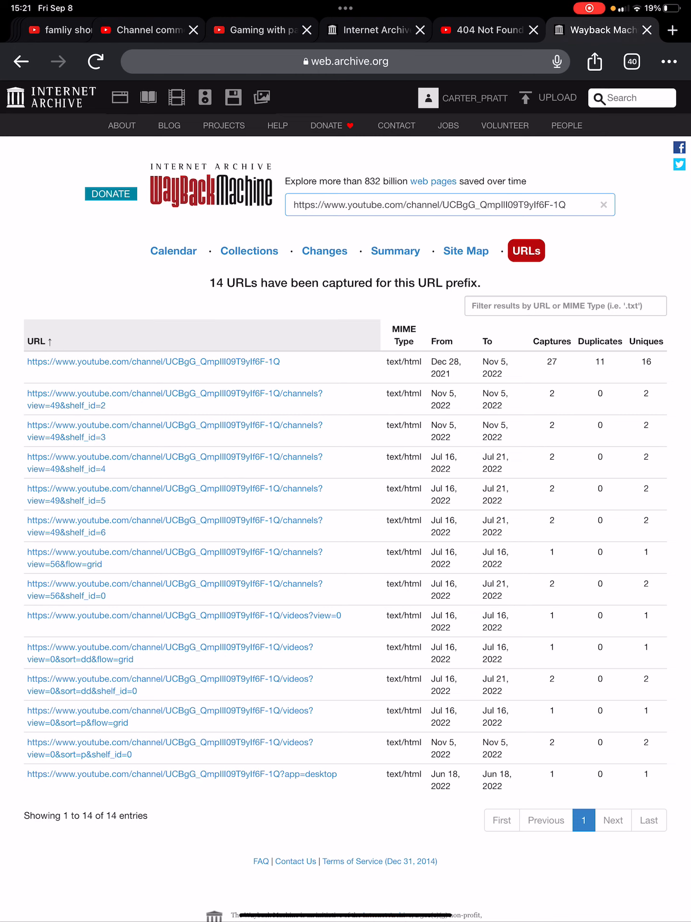
scroll(346, 504, down, 2)
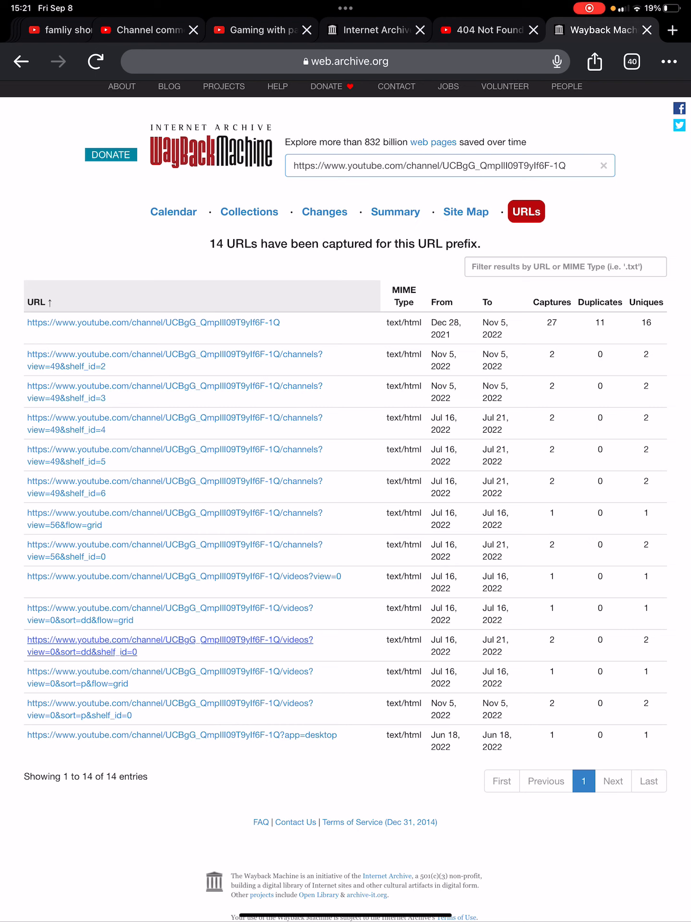
click(180, 734)
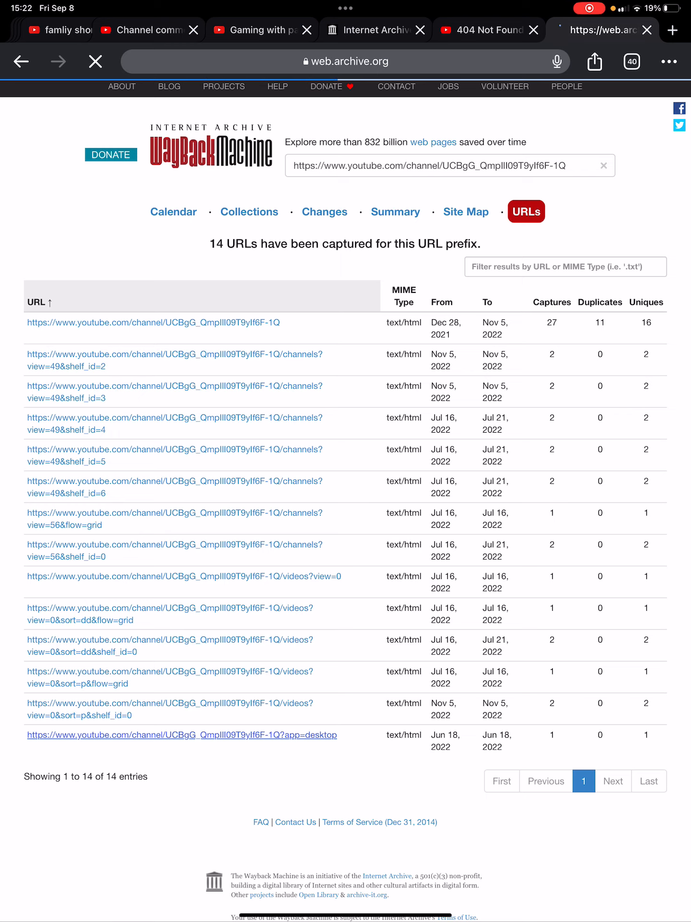
drag(685, 4, 613, 216)
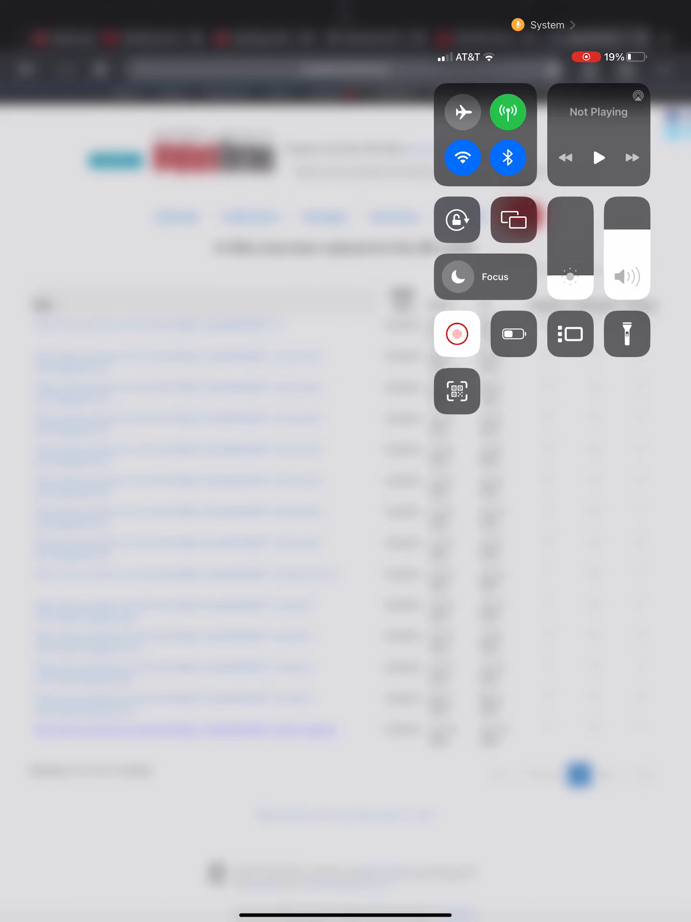